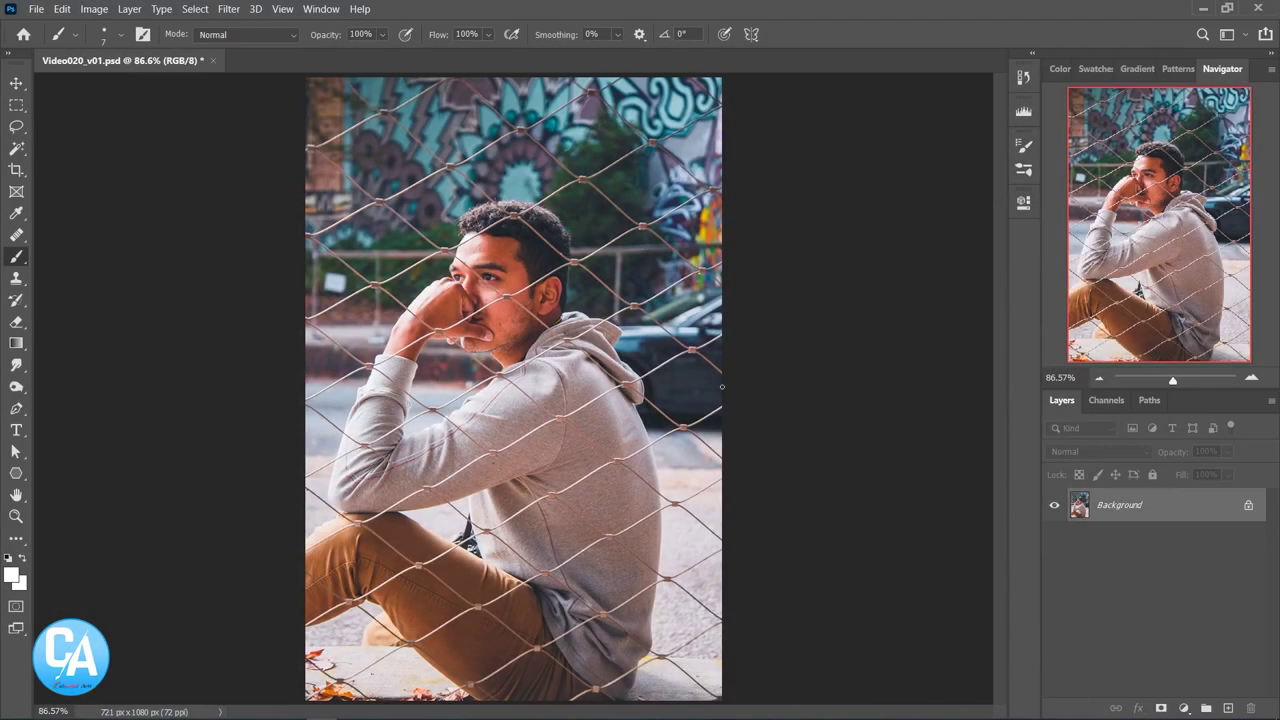
Duplicate the Background layer into a 'Background copy' layer above it.
drag(1115, 508, 1229, 708)
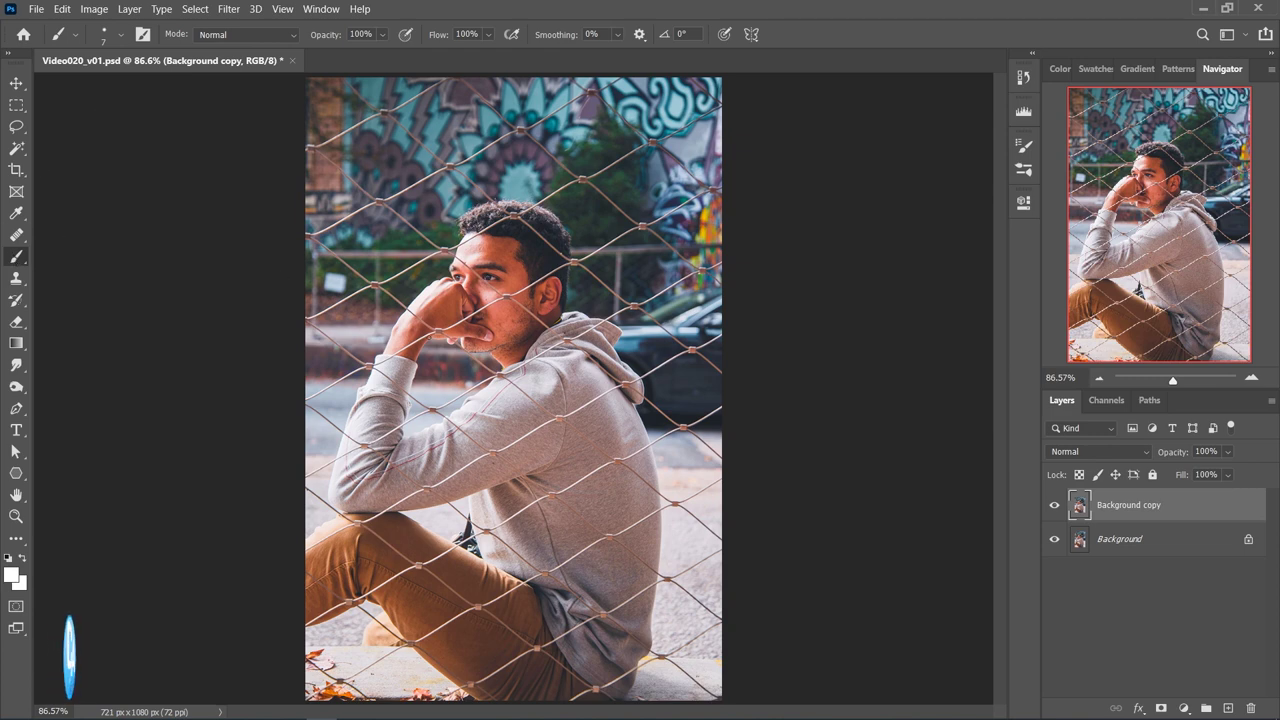
Zoom to about 217% and pan down to inspect wires over the legs and hoodie.
scroll(440, 360, up, 3)
scroll(455, 370, up, 2)
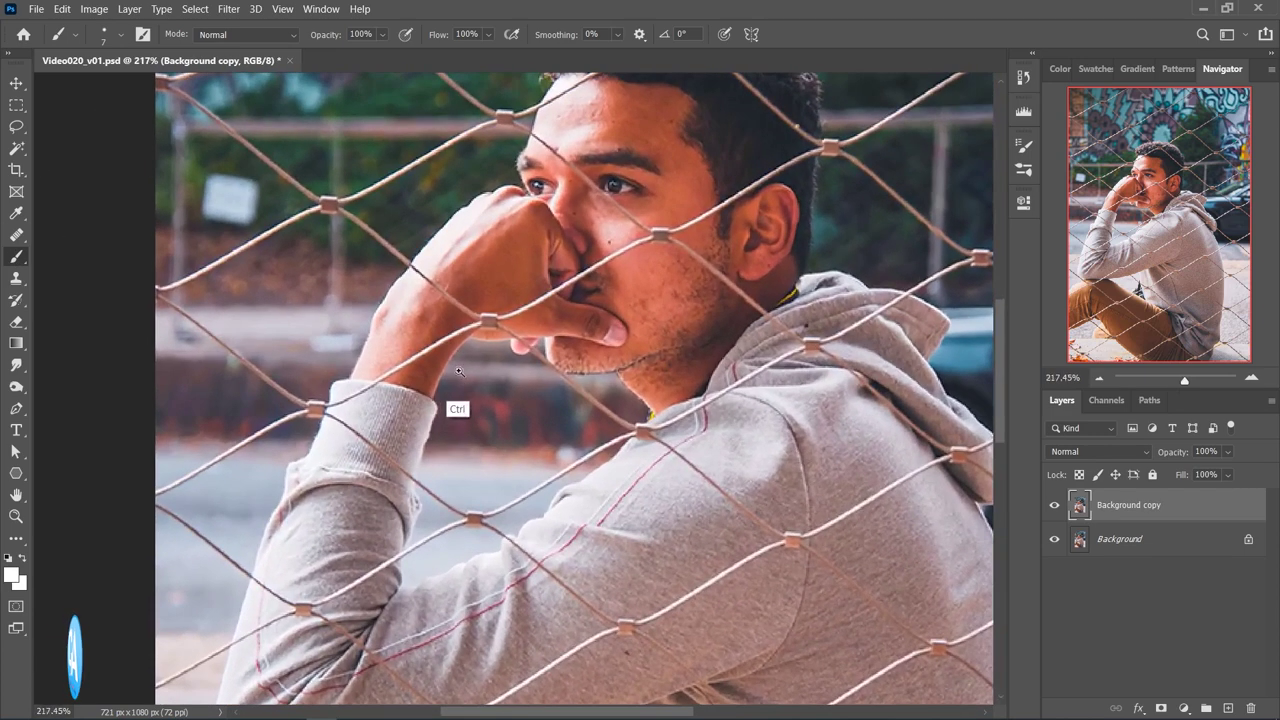
scroll(430, 380, down, 1)
scroll(436, 365, down, 1)
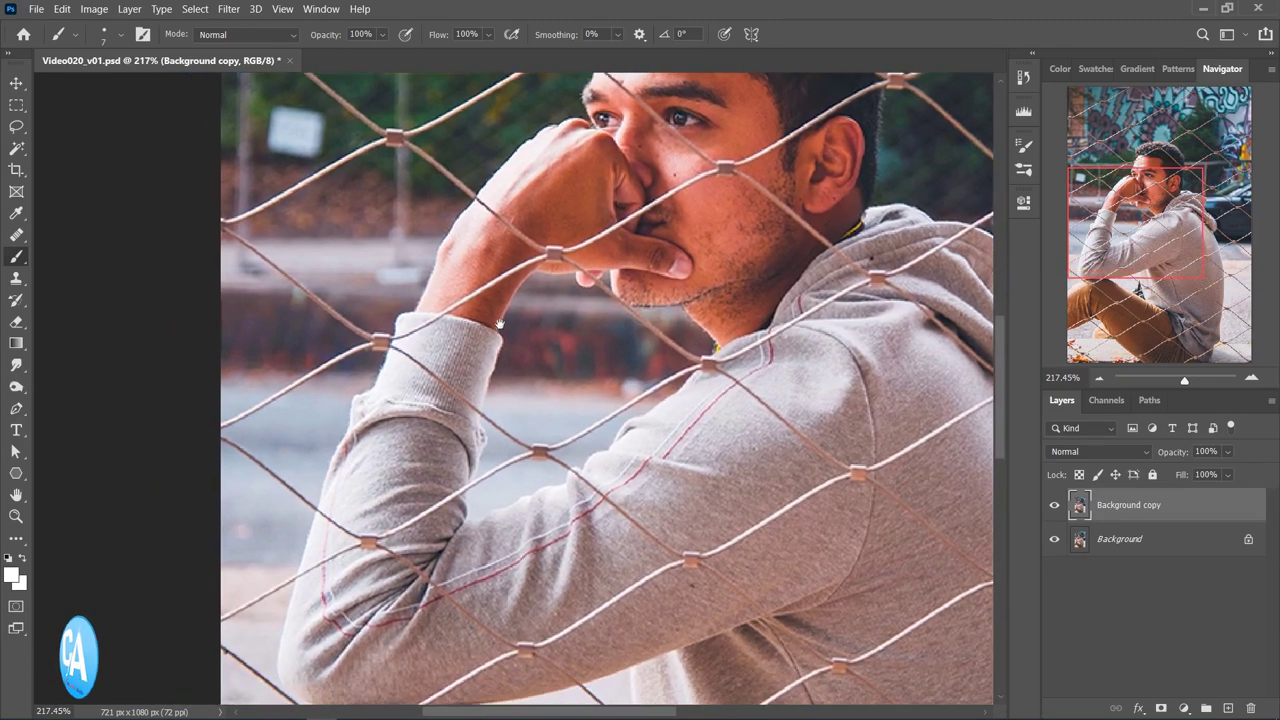
scroll(442, 350, down, 1)
scroll(448, 335, down, 1)
scroll(513, 430, down, 2)
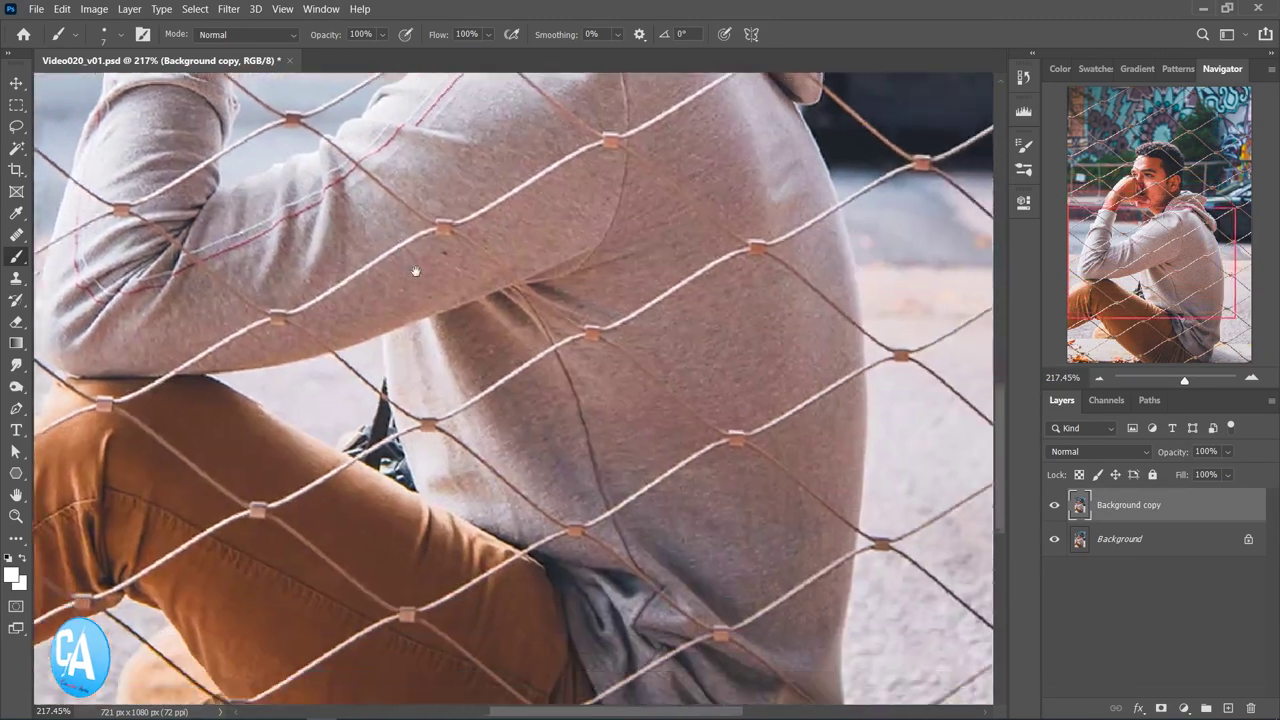
scroll(560, 445, down, 2)
scroll(620, 465, down, 2)
scroll(693, 487, down, 1)
drag(693, 487, 738, 498)
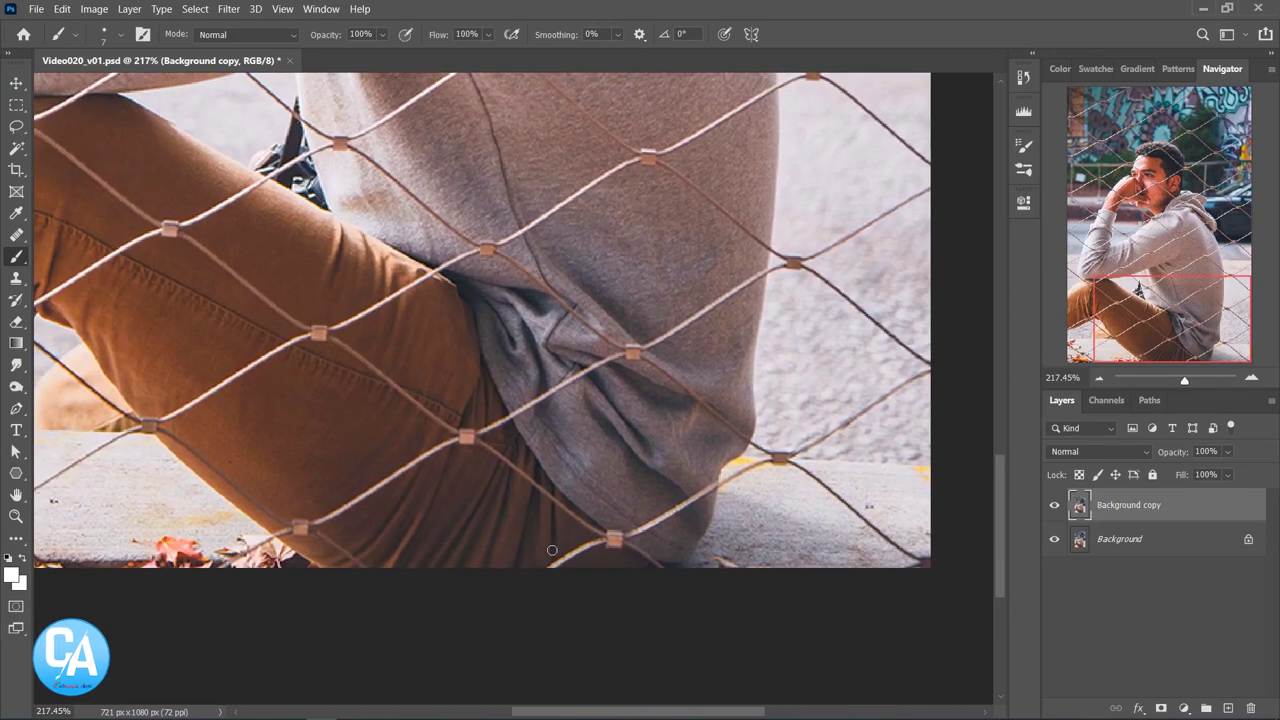
Keep white as the foreground colour and add an empty Layer 1 on top.
click(11, 577)
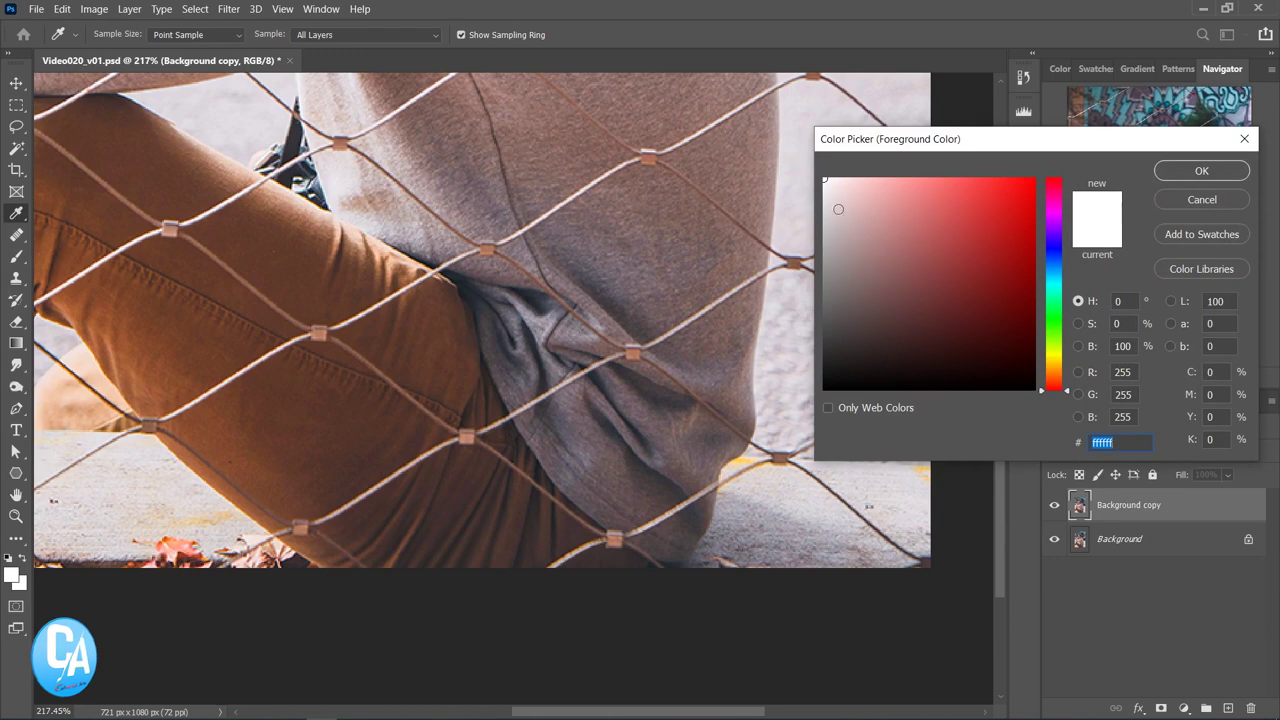
click(1165, 172)
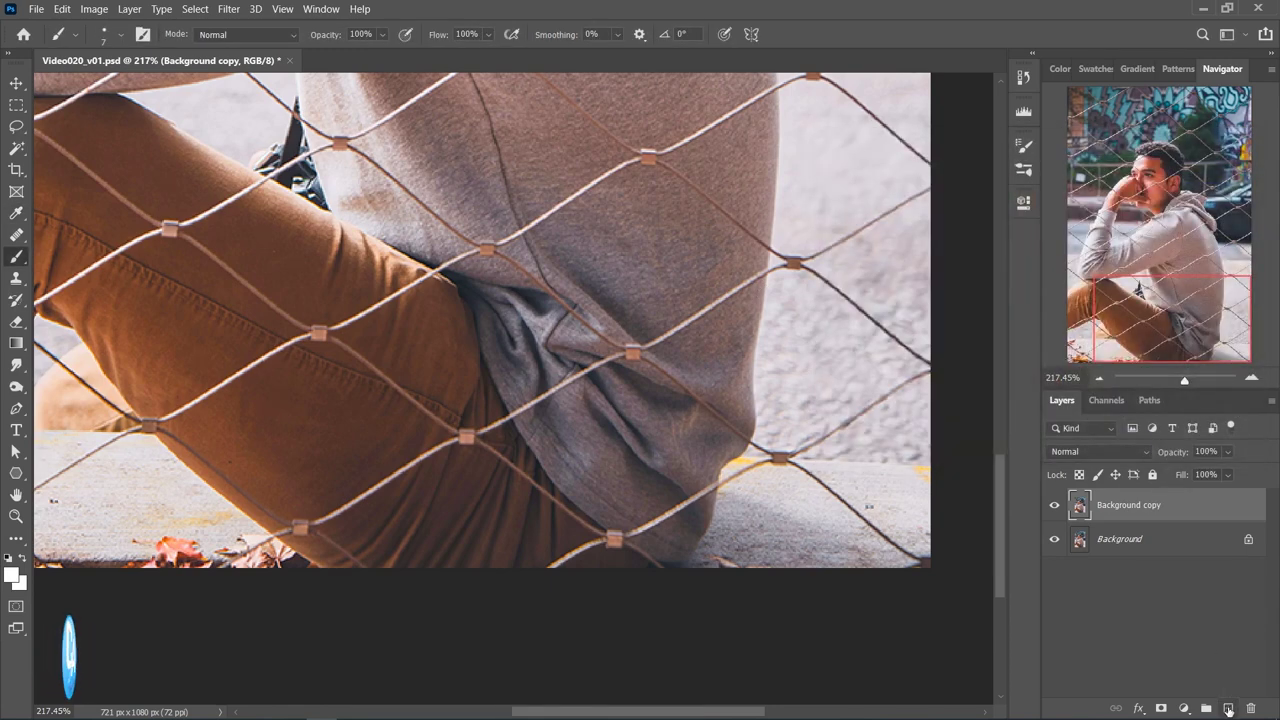
click(1228, 709)
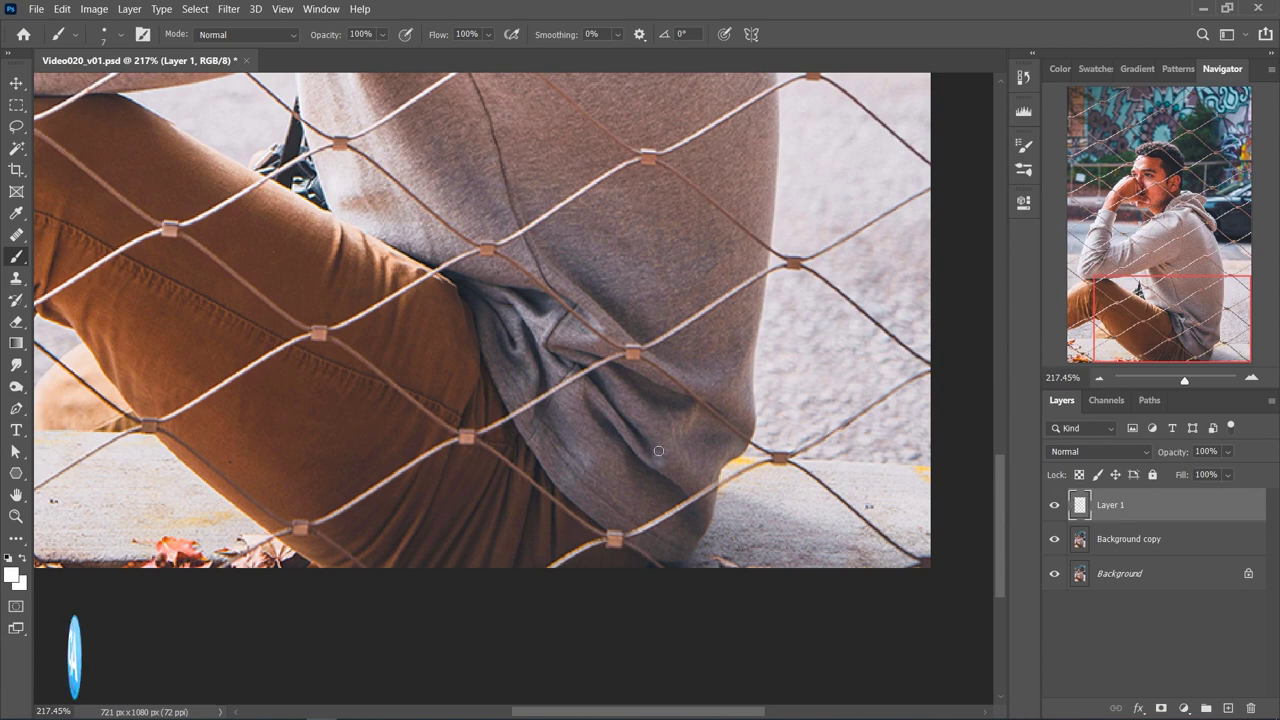
drag(643, 525, 628, 467)
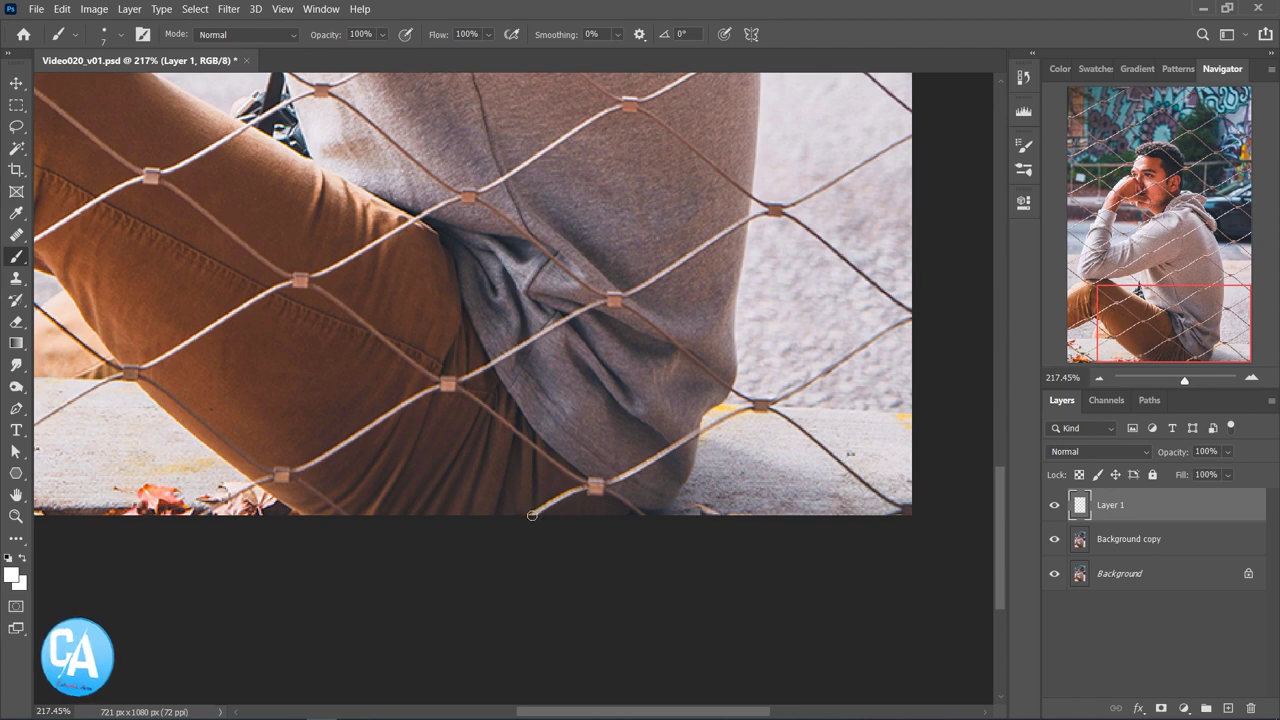
Set the brush to about 7 px size with 100% hardness.
right_click(619, 352)
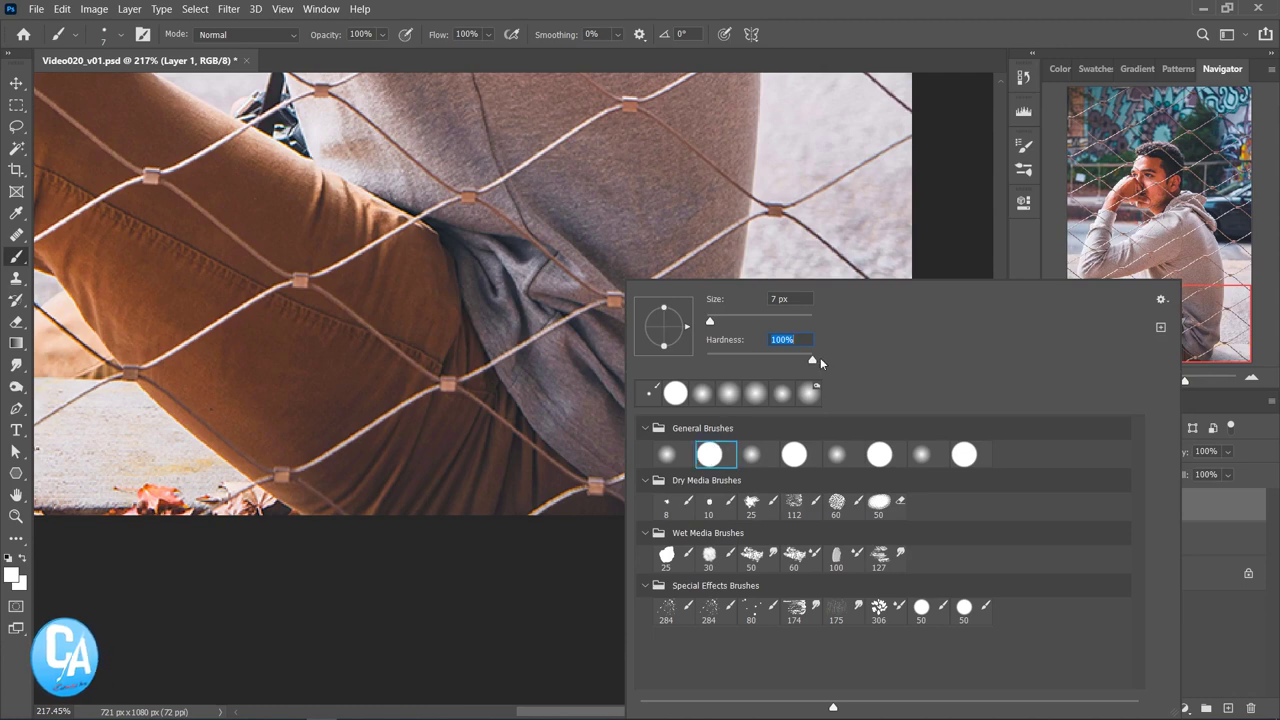
click(923, 34)
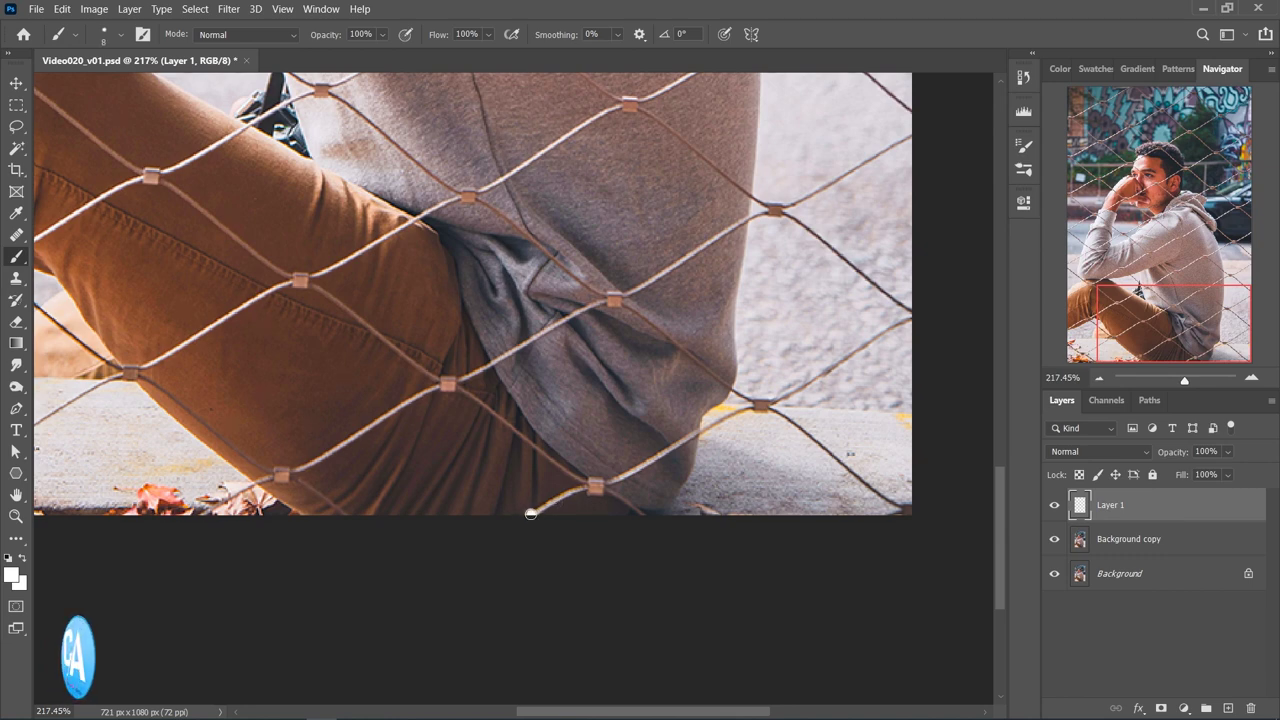
key(shift)
Trace the lowest wire and the next wire with straight white lines across leg and hoodie.
shift+click(583, 489)
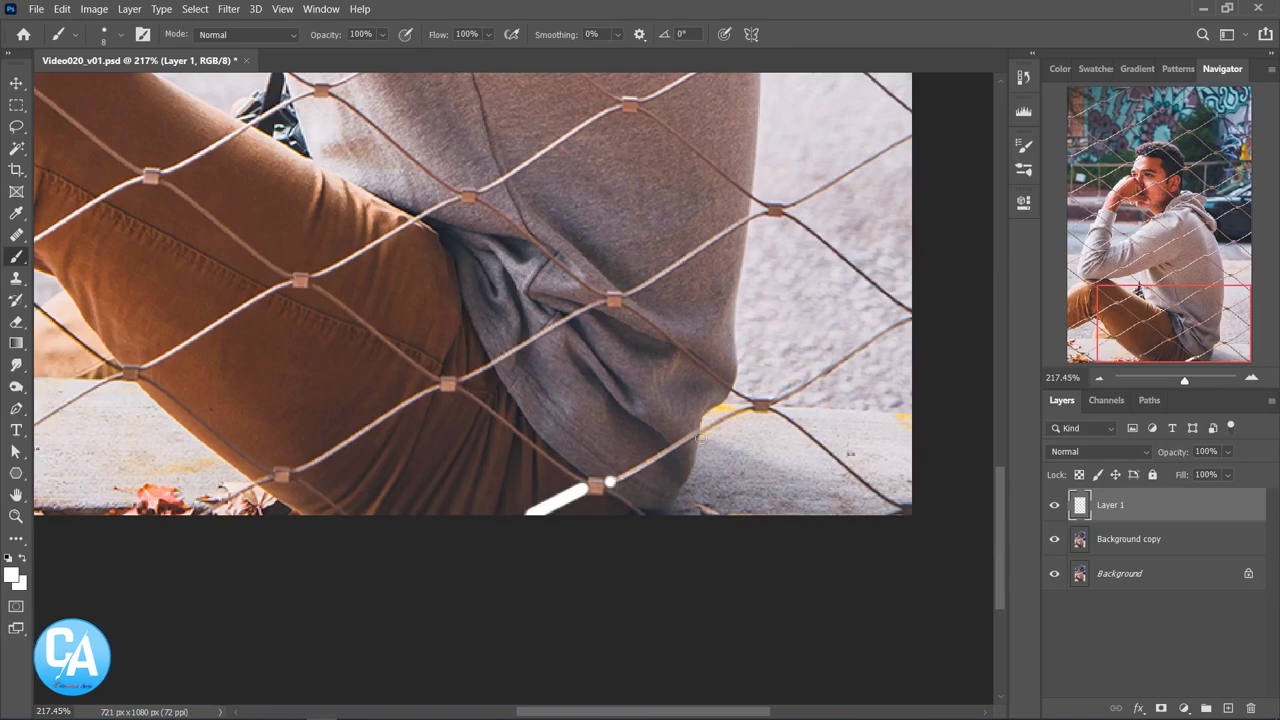
shift+click(752, 408)
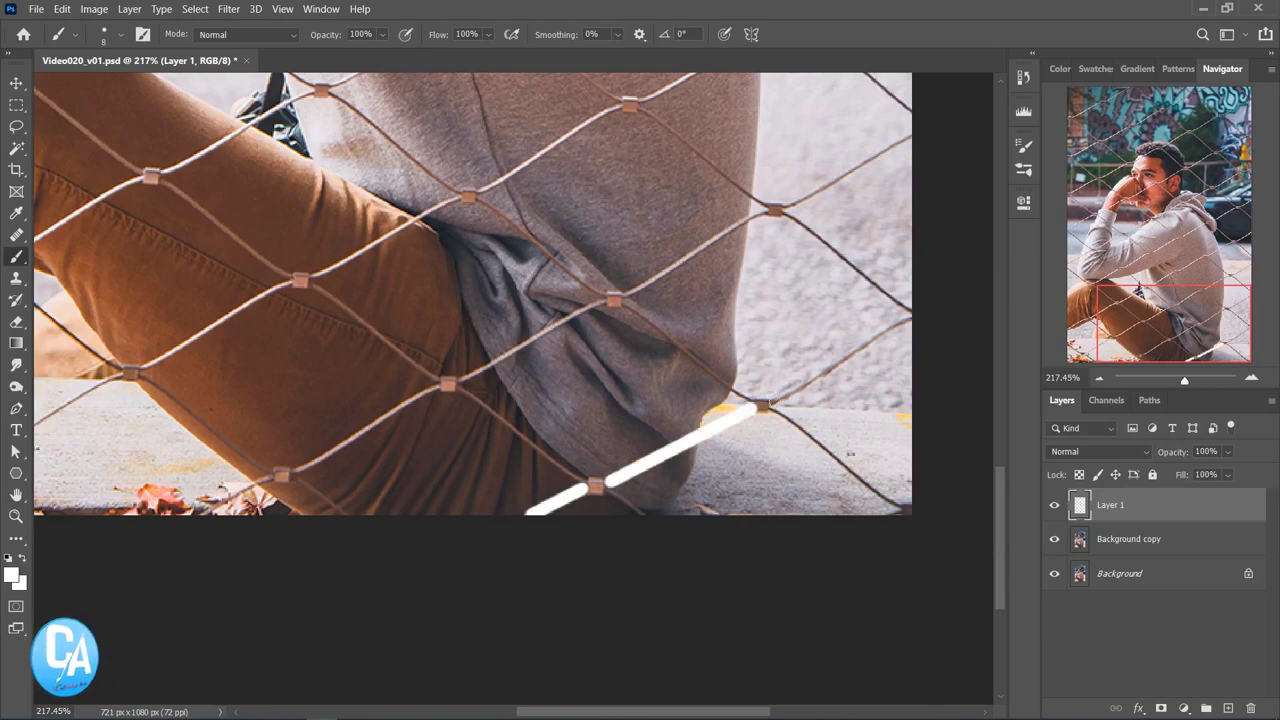
shift+click(920, 310)
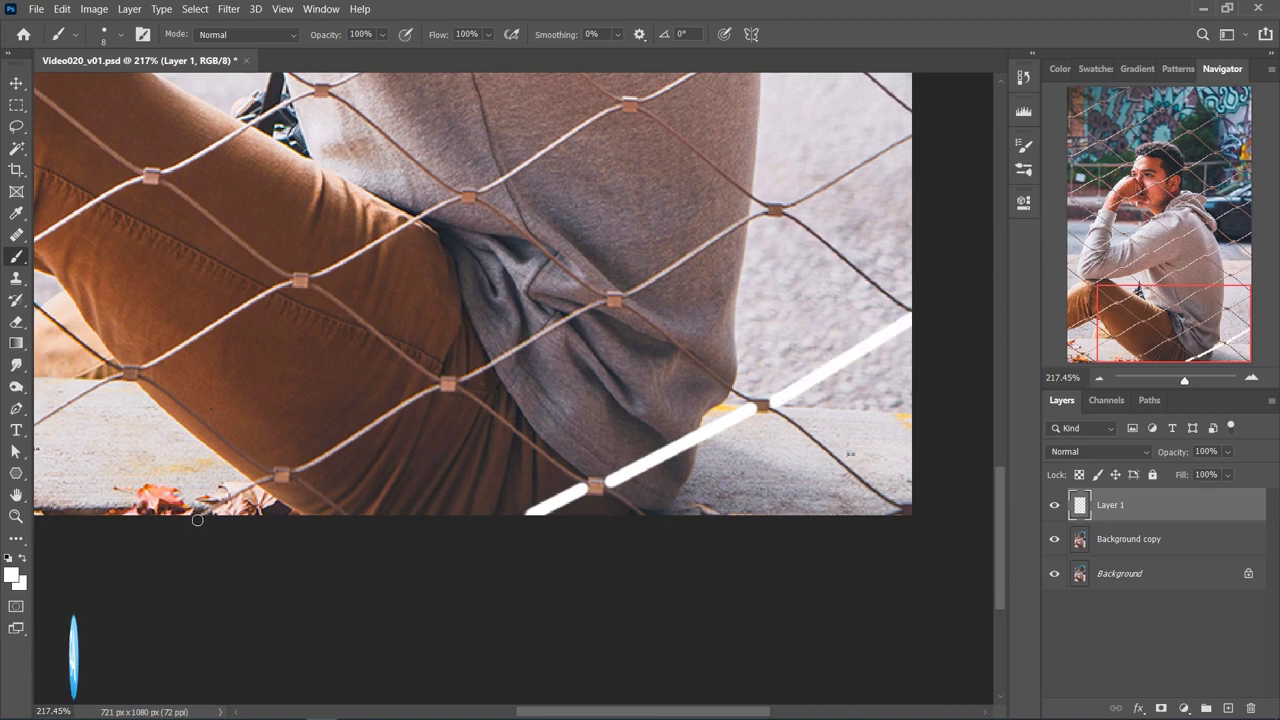
click(282, 475)
shift+click(190, 520)
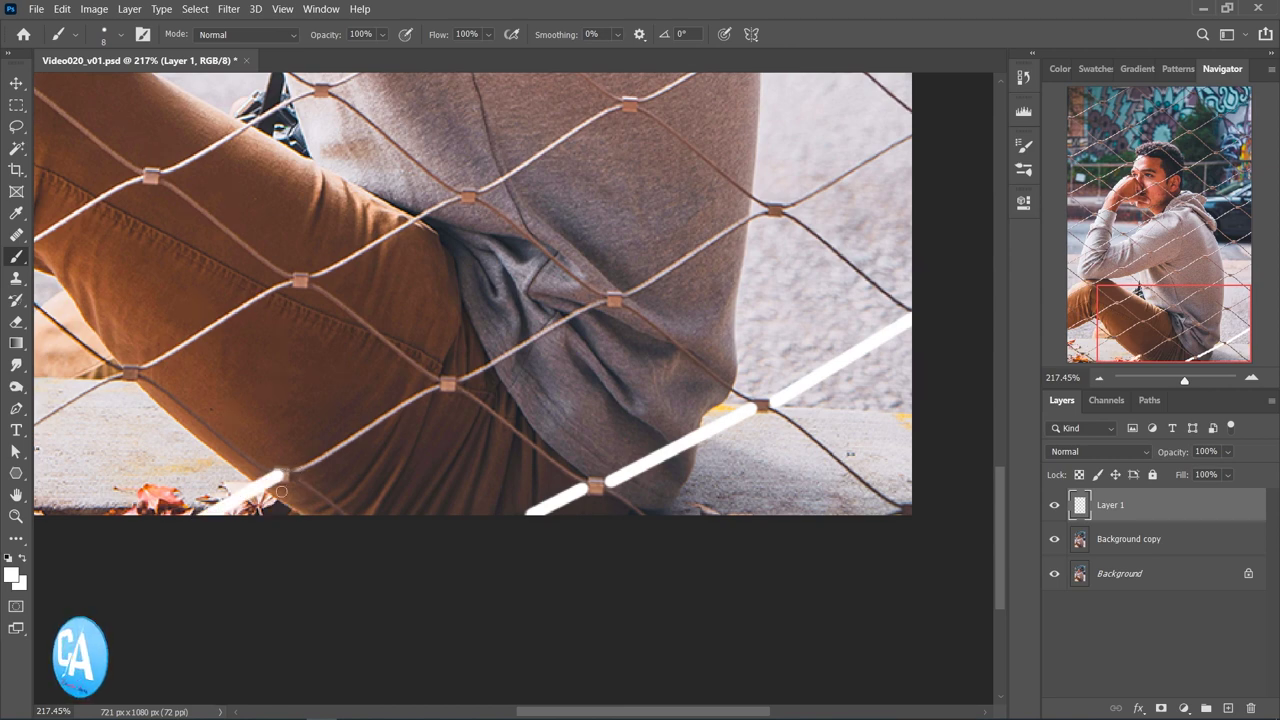
shift+click(449, 384)
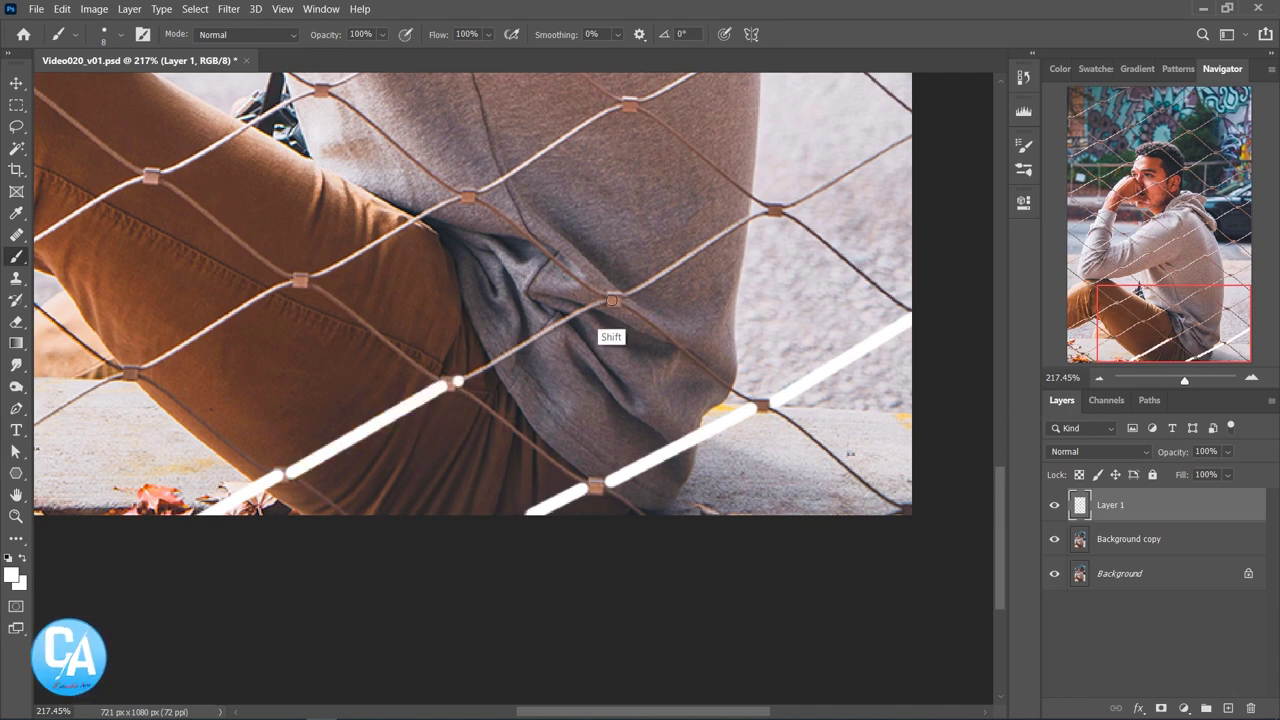
shift+click(615, 298)
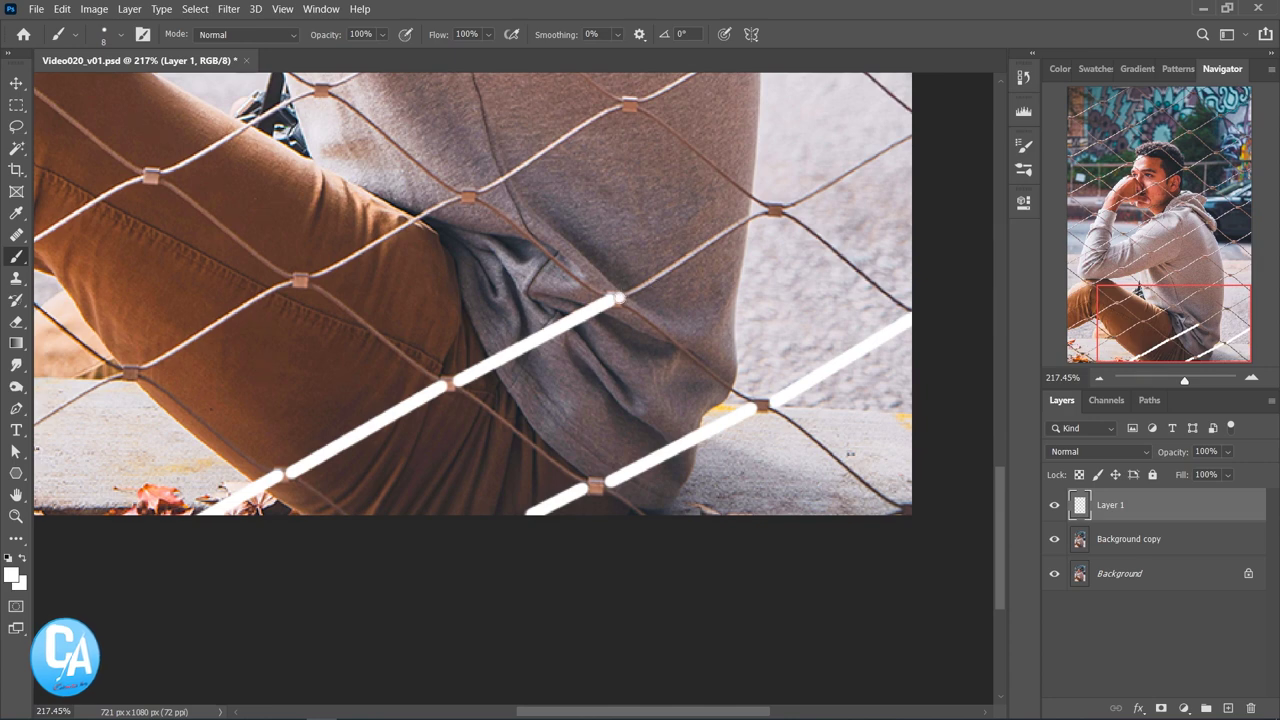
shift+click(774, 210)
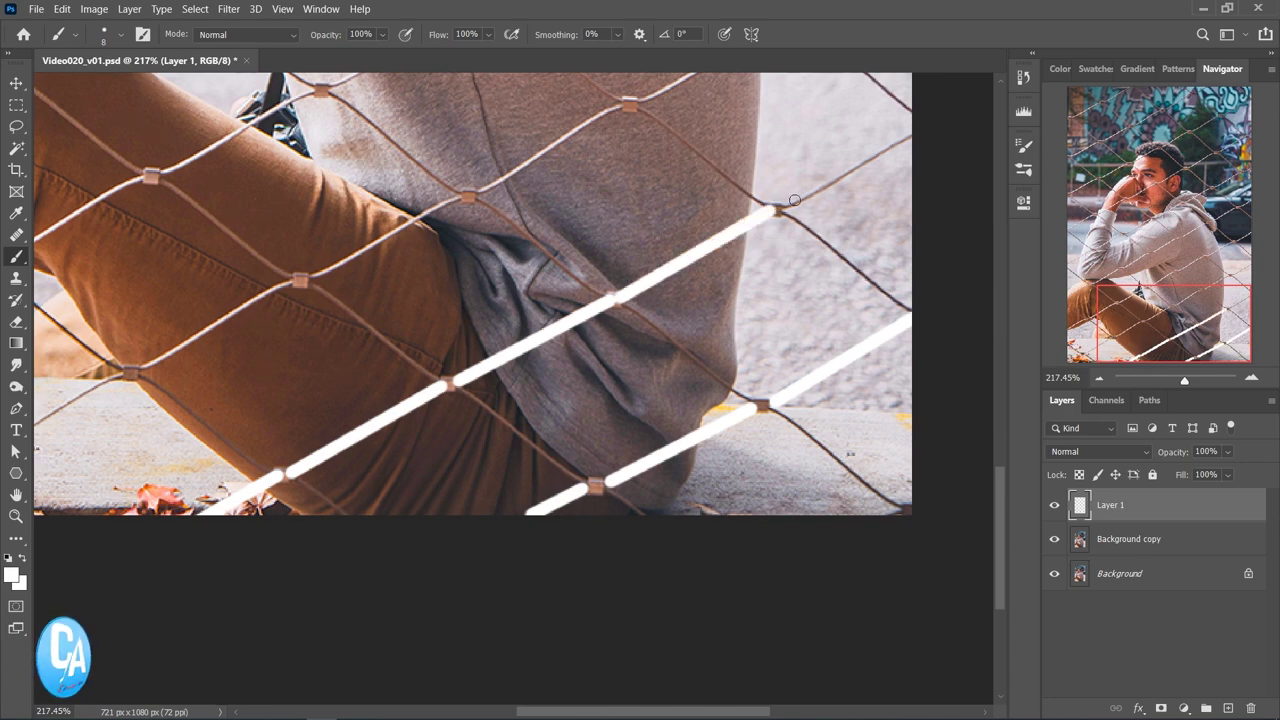
drag(772, 221, 621, 315)
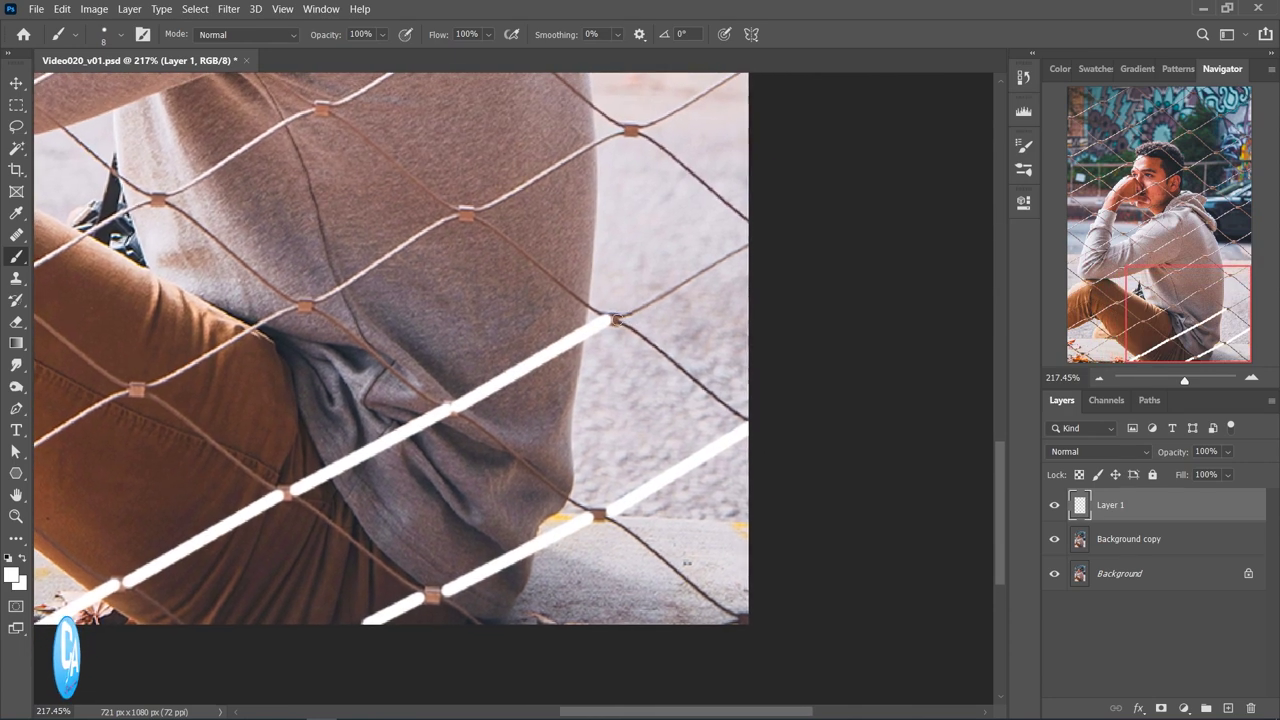
shift+click(762, 238)
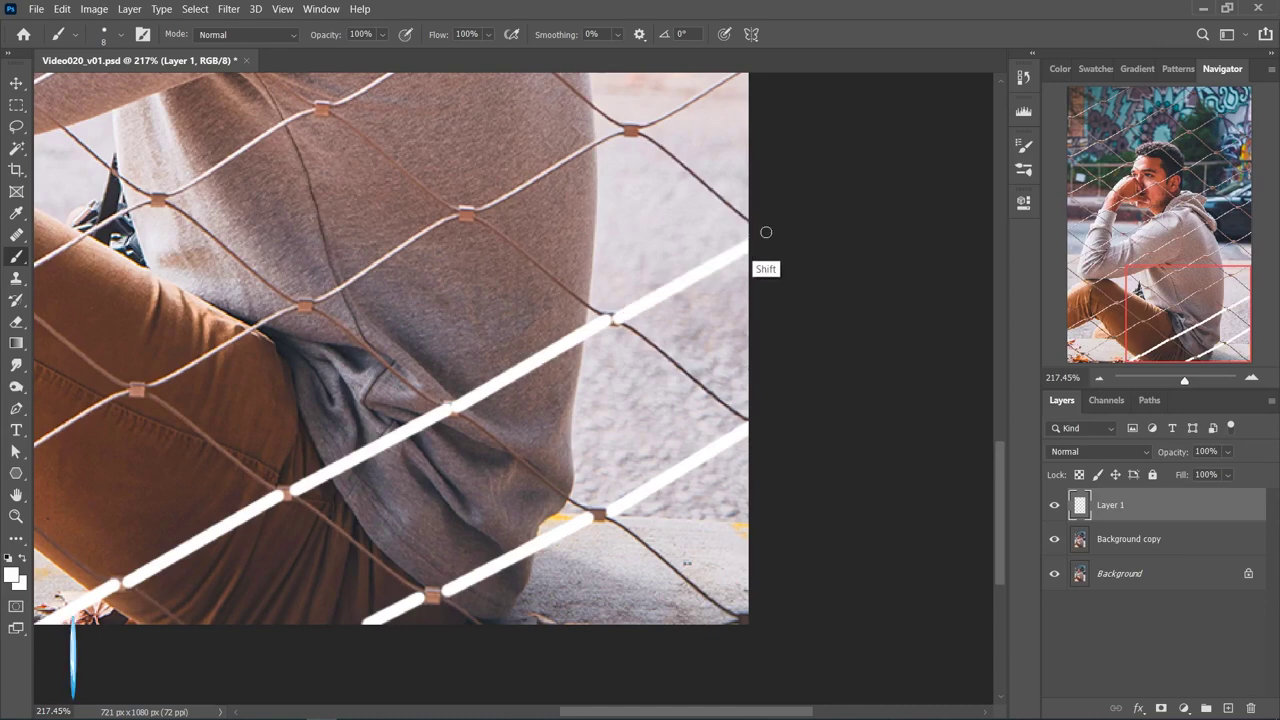
Trace a third wire from the left edge knot to knot up the leg.
drag(475, 333, 695, 282)
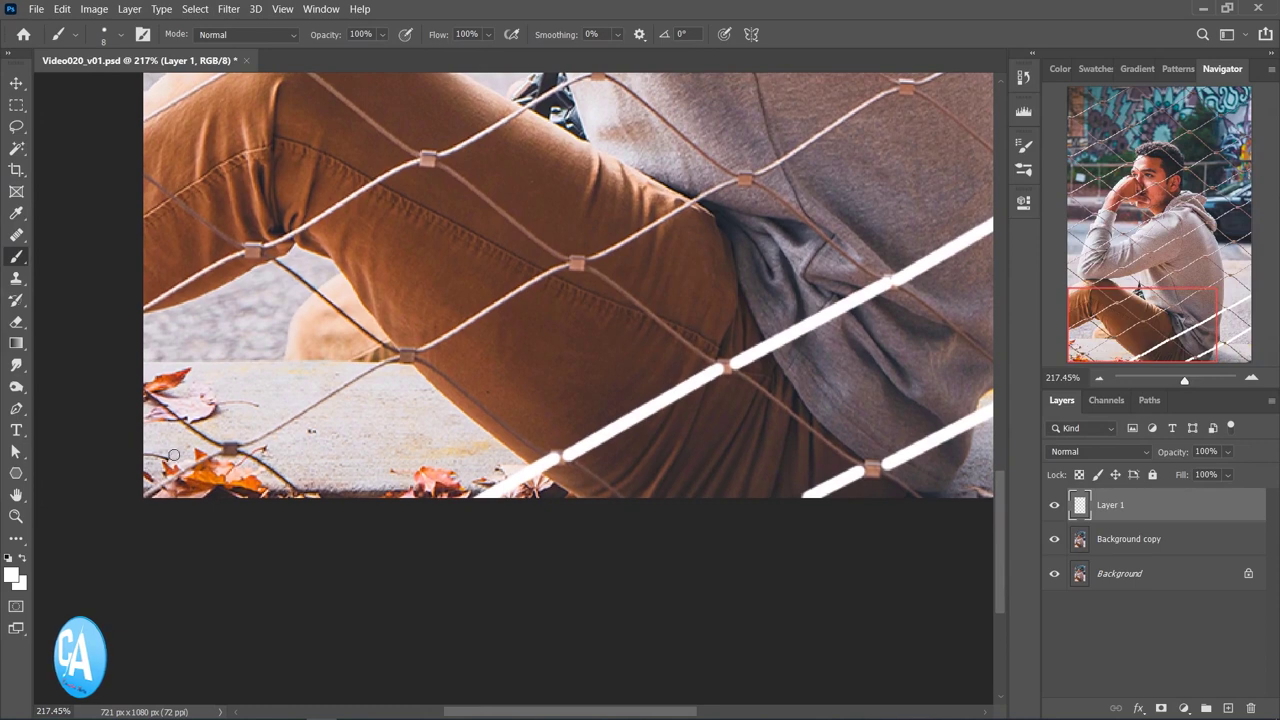
key(shift)
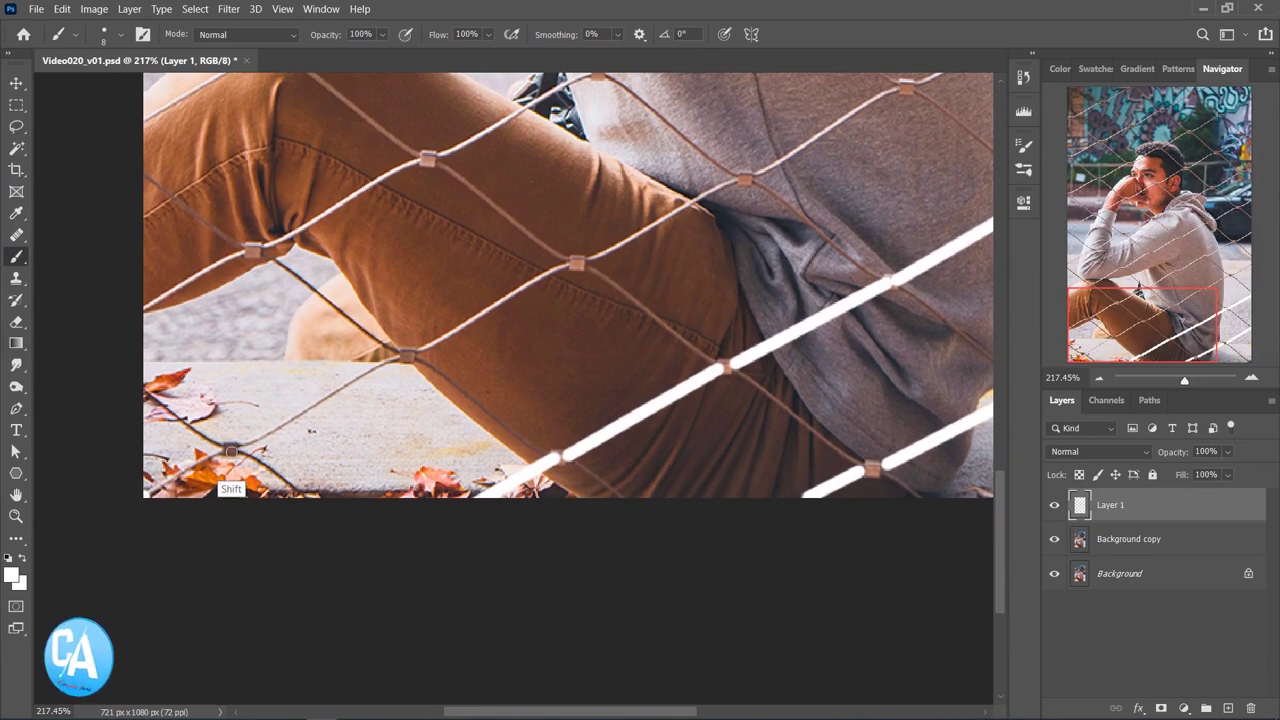
shift+click(229, 451)
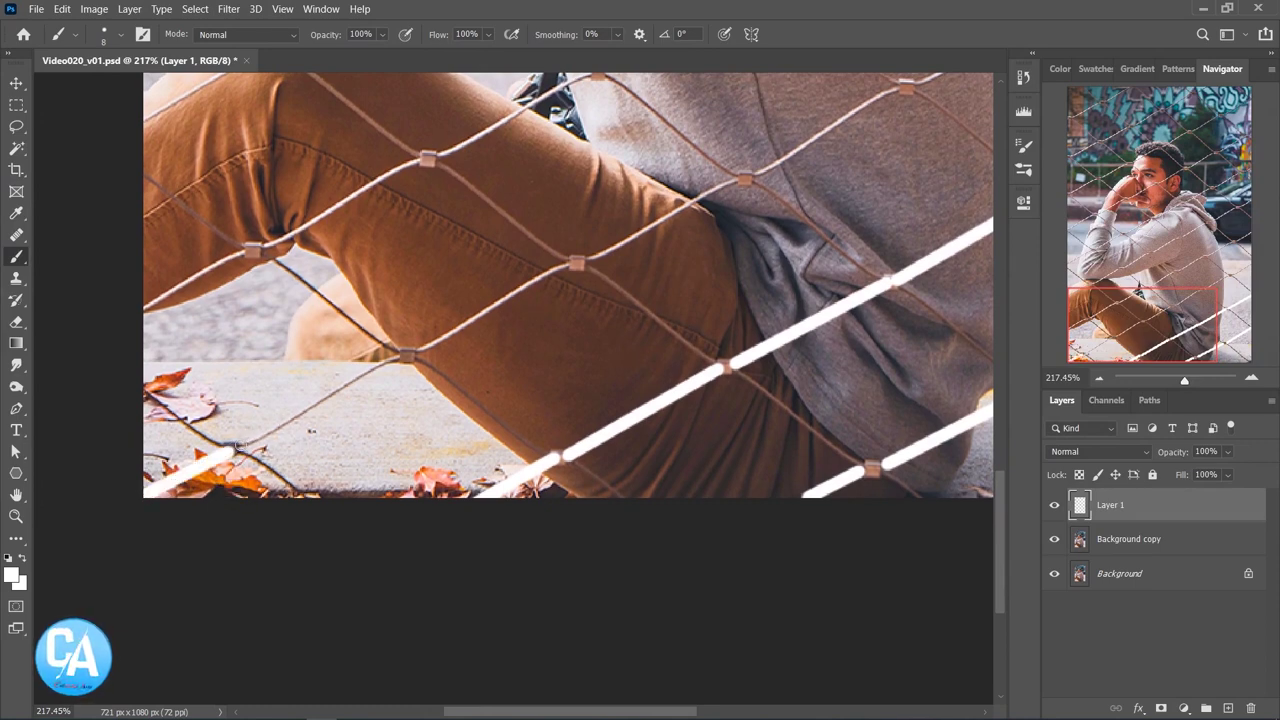
shift+click(405, 355)
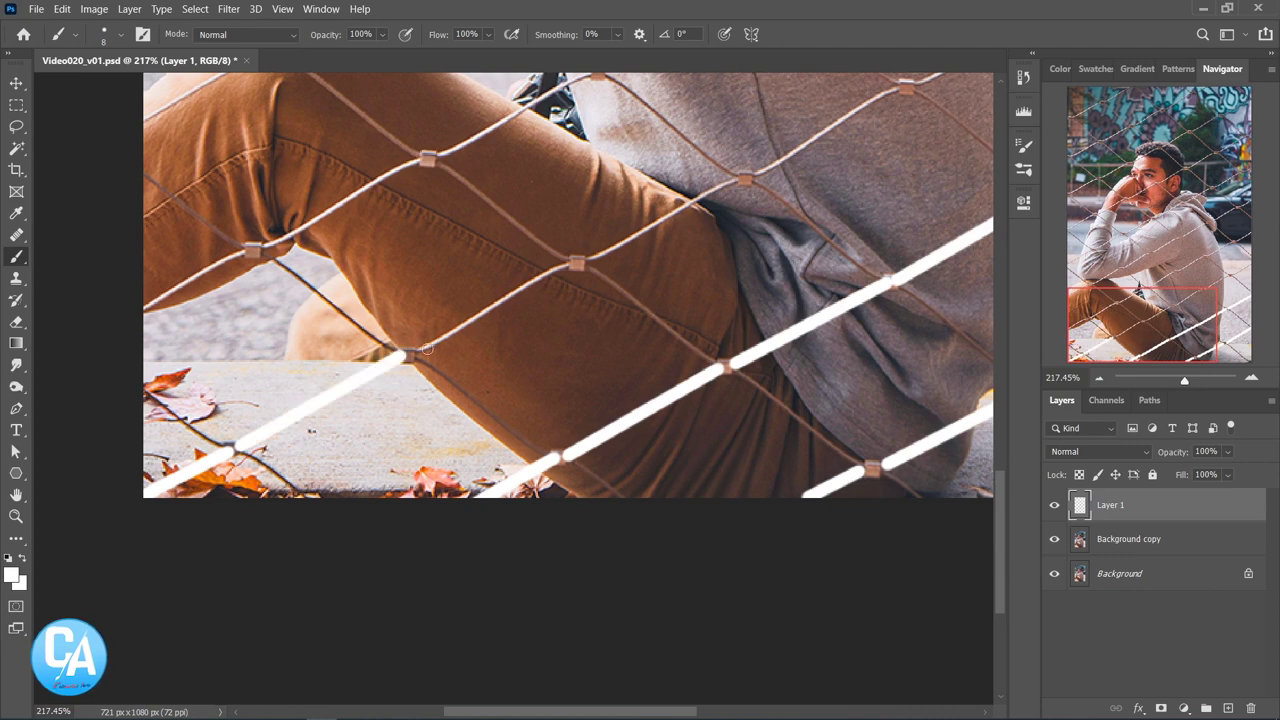
key(space)
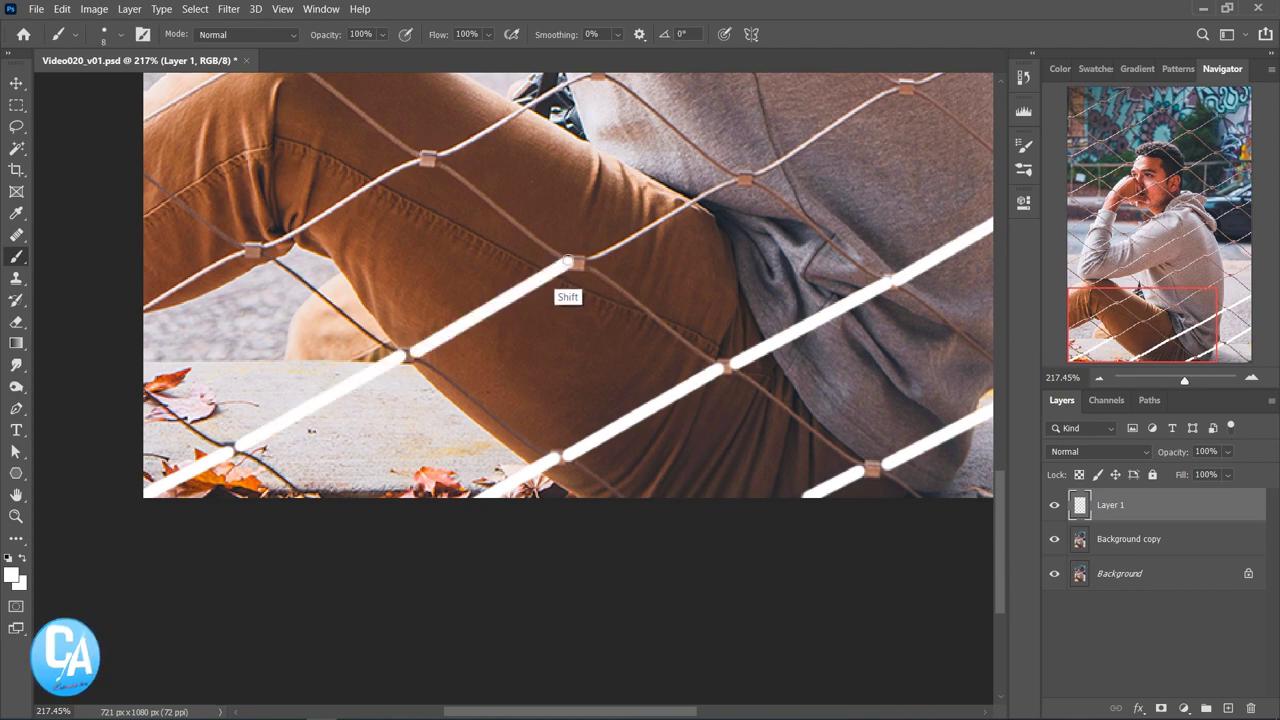
drag(634, 257, 404, 410)
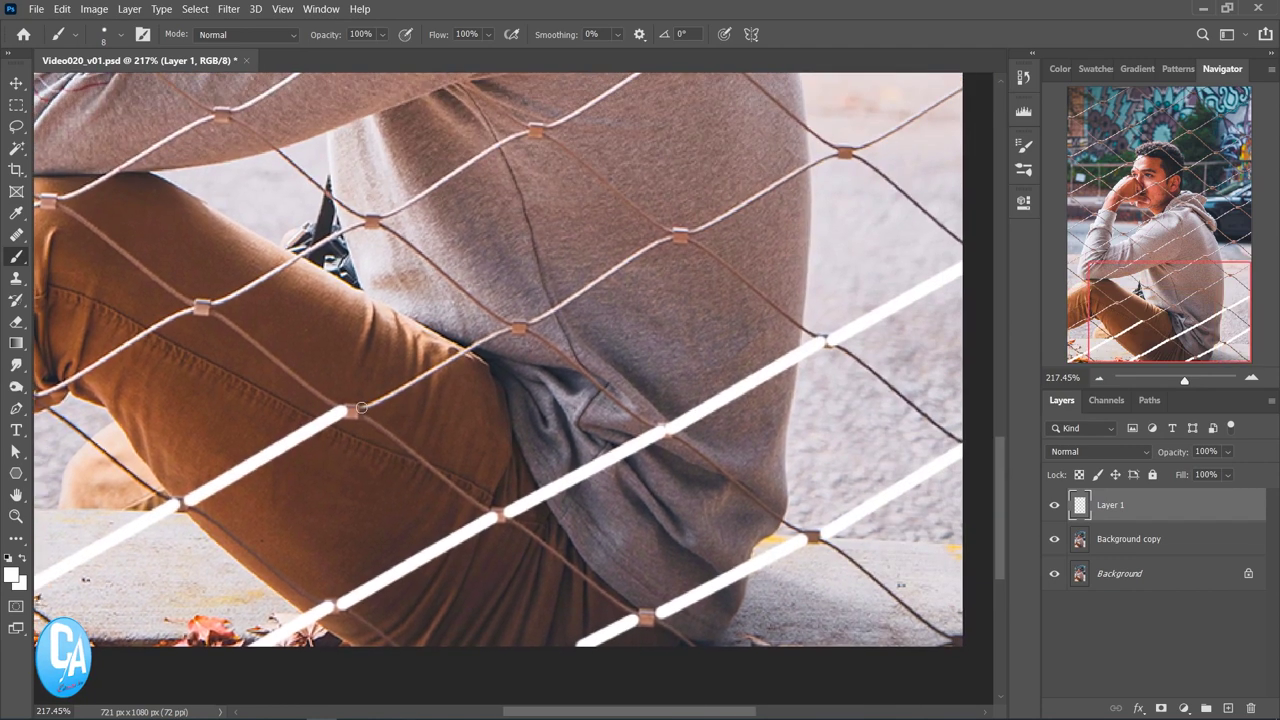
shift+click(520, 327)
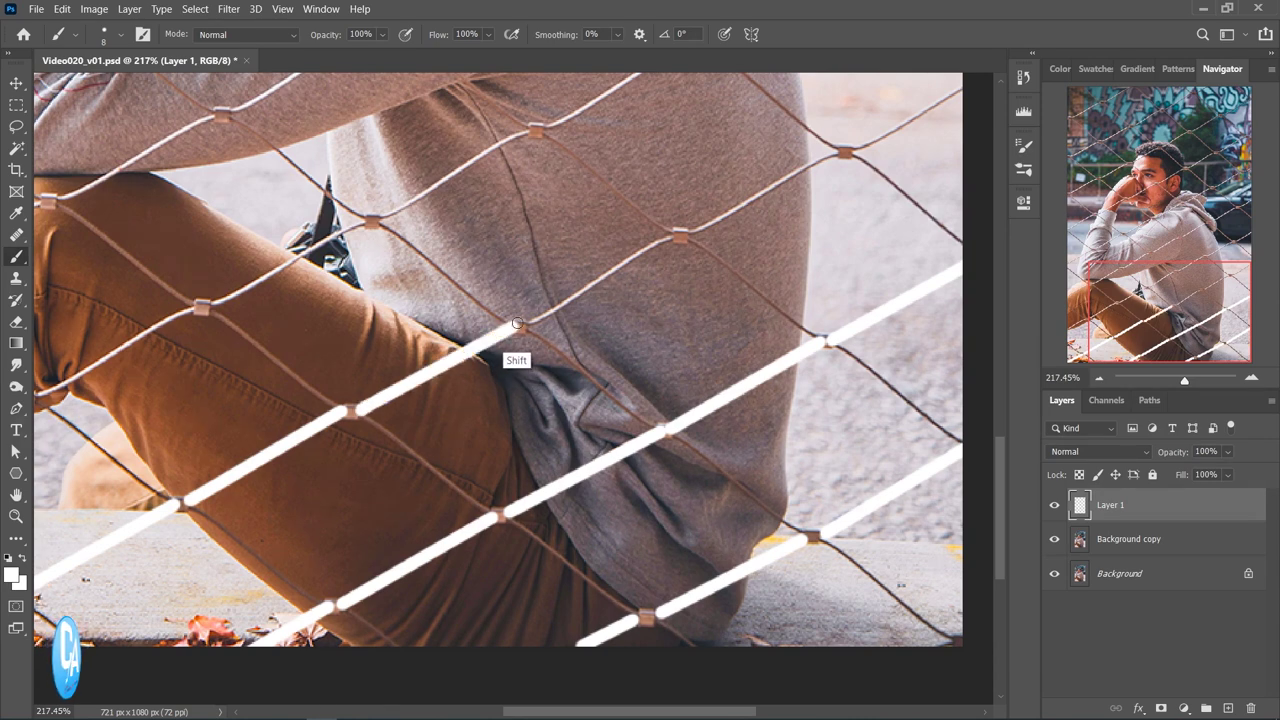
shift+click(680, 236)
Continue that wire's white line across the hoodie to the right edge.
key(space)
drag(699, 242, 449, 372)
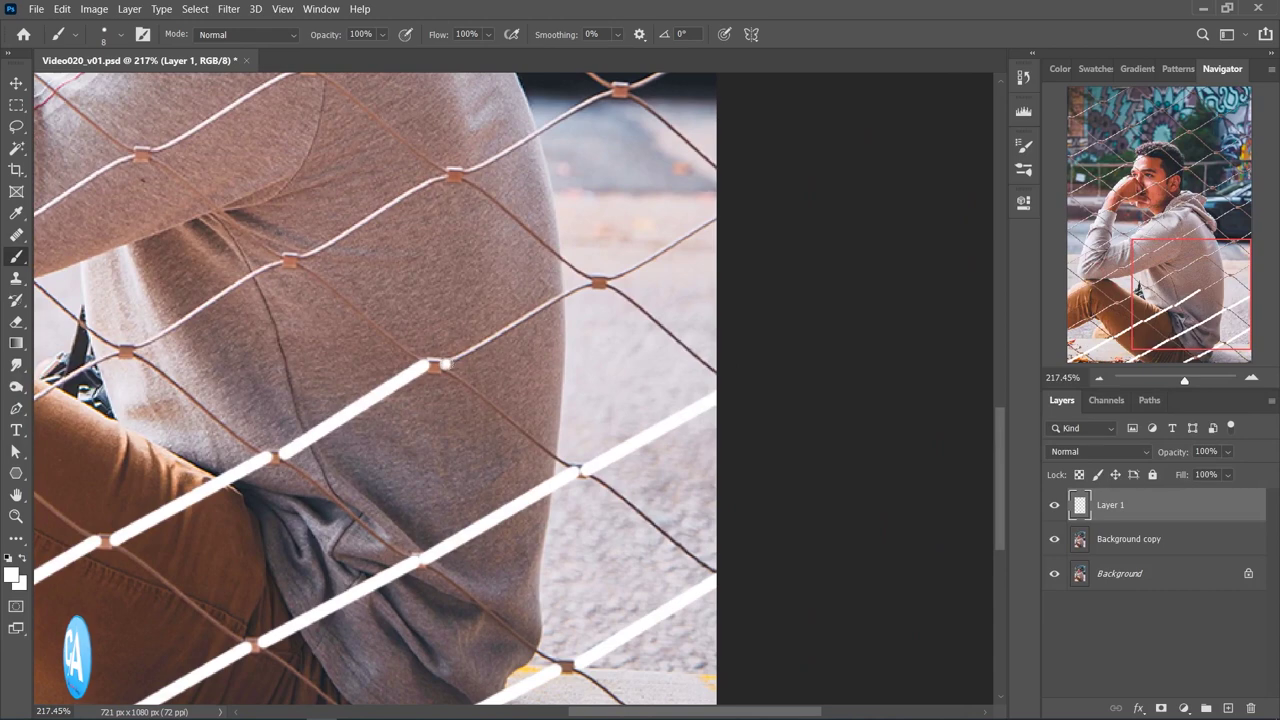
shift+click(600, 282)
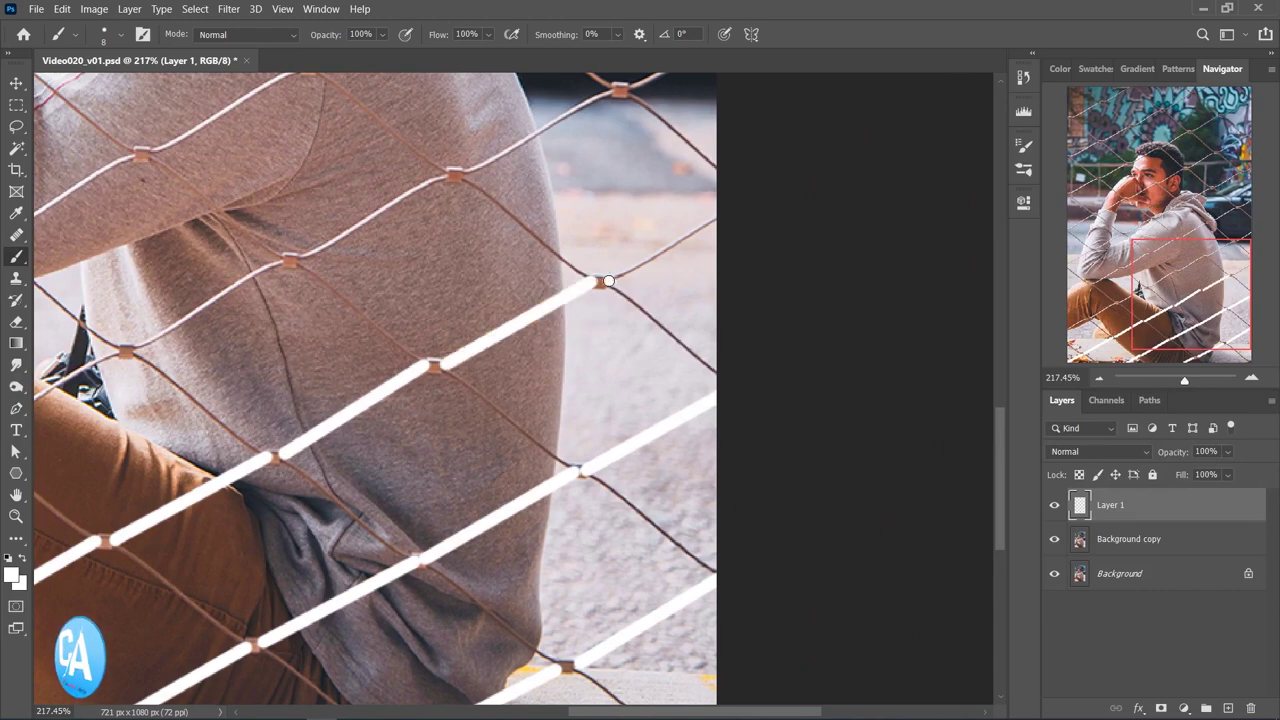
shift+click(728, 211)
key(space)
drag(622, 236, 1150, 46)
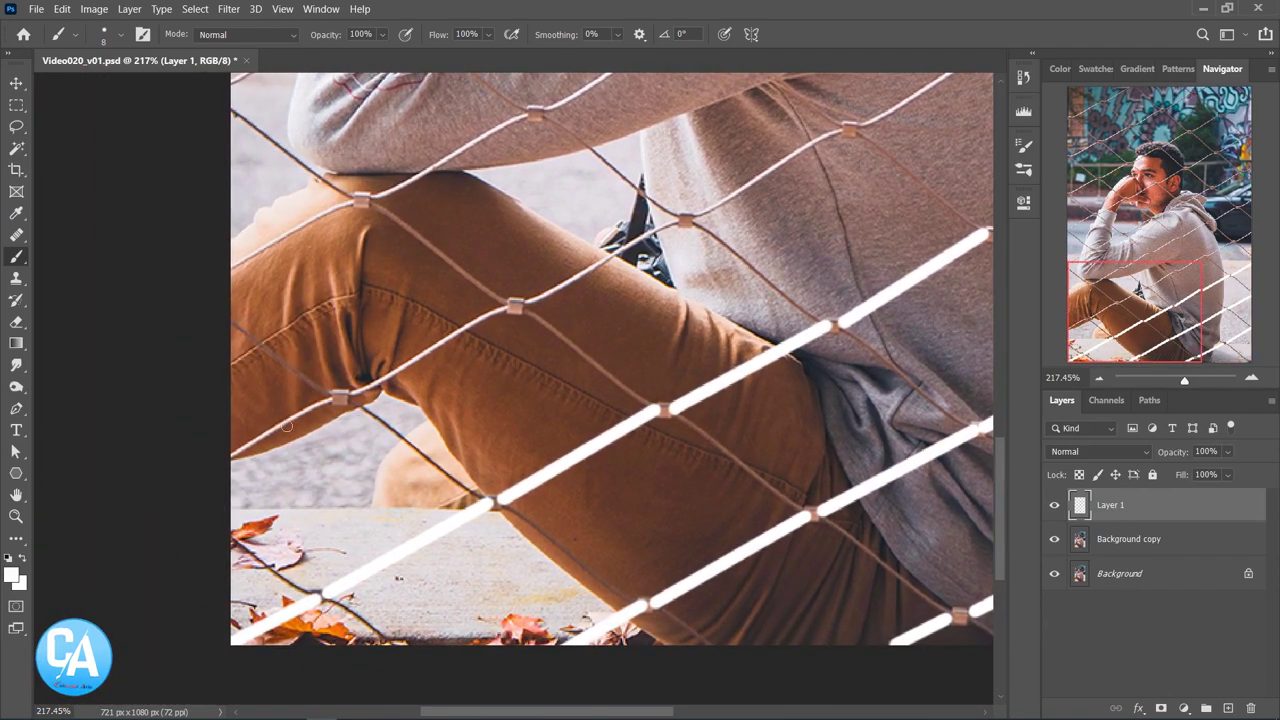
Trace another rising wire knot to knot up to the image edge.
shift+click(340, 397)
shift+click(514, 305)
shift+click(684, 218)
key(space)
drag(684, 218, 496, 328)
shift+click(660, 238)
drag(680, 230, 516, 316)
shift+click(665, 238)
shift+click(829, 154)
shift+click(930, 96)
drag(659, 226, 975, 167)
Paint a straight white line along the next wire from the left edge to the right edge.
click(205, 388)
shift+click(340, 314)
mouse_move(646, 178)
mouse_down()
mouse_move(506, 272)
mouse_move(498, 338)
mouse_up()
shift+click(500, 334)
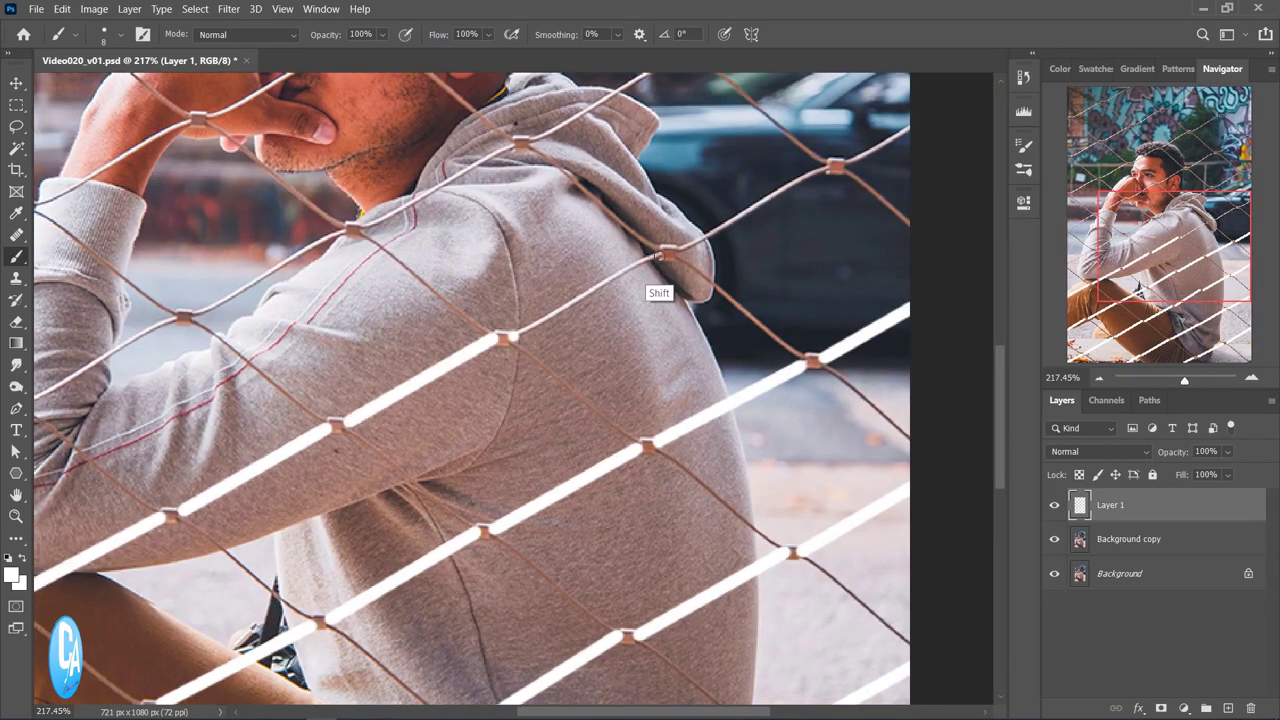
shift+click(660, 250)
drag(660, 250, 558, 327)
shift+click(712, 244)
shift+click(884, 156)
drag(184, 368, 634, 268)
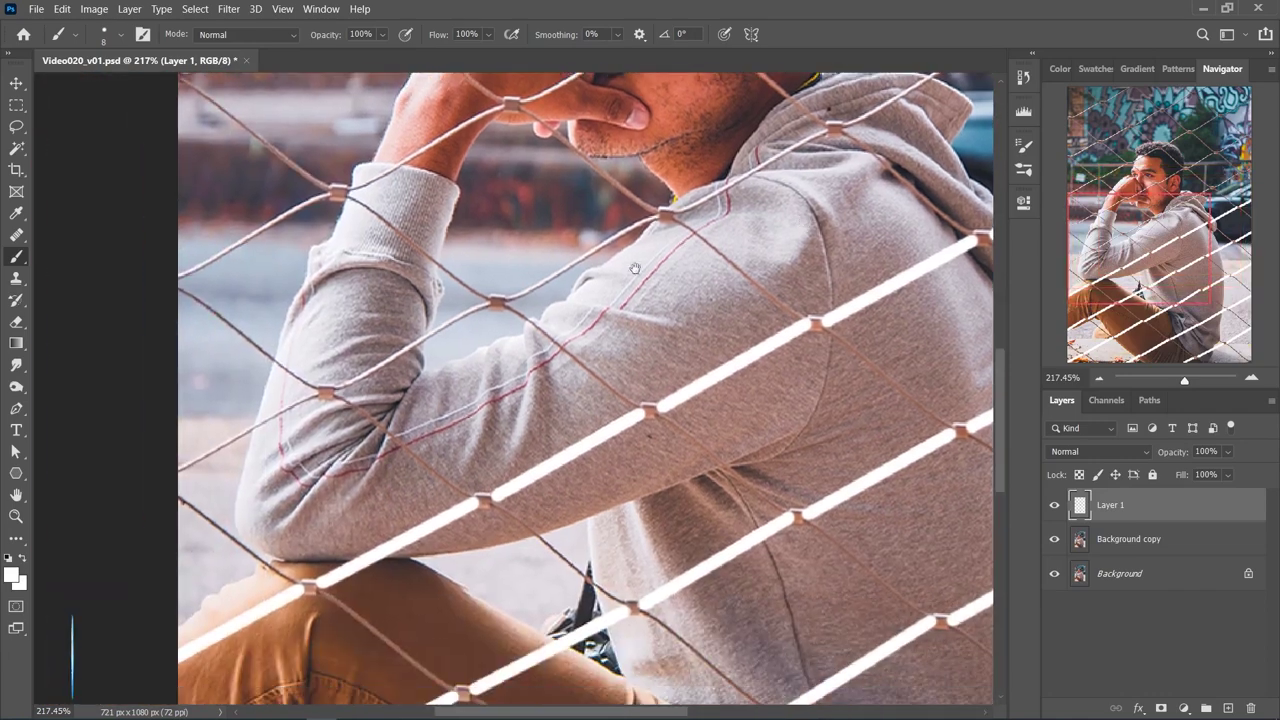
Cover the next wire through successive knots across the lower fence.
click(181, 467)
shift+click(326, 392)
shift+click(497, 301)
shift+click(664, 213)
drag(664, 213, 426, 430)
shift+click(590, 342)
shift+click(760, 258)
drag(760, 258, 598, 382)
shift+click(762, 282)
shift+click(810, 260)
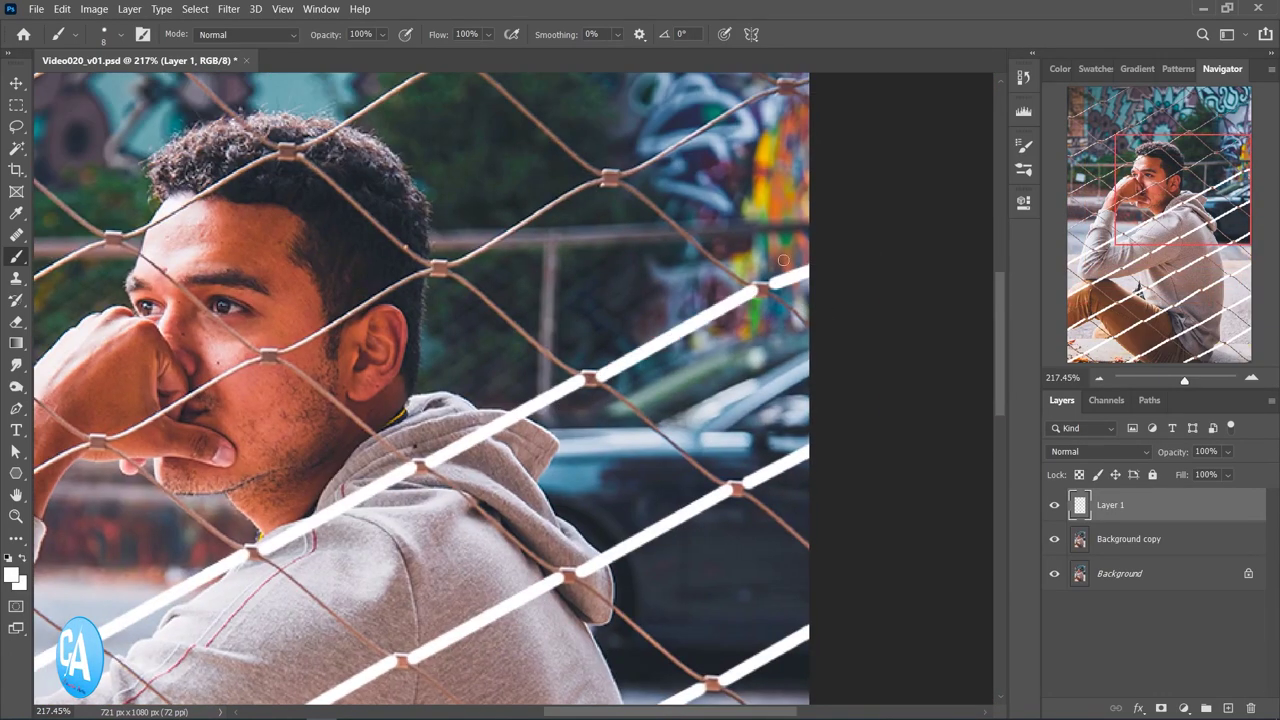
drag(795, 115, 808, 178)
Trace a wire from the top-right knot down-left past the face and sleeve.
click(793, 149)
shift+click(622, 242)
shift+click(455, 330)
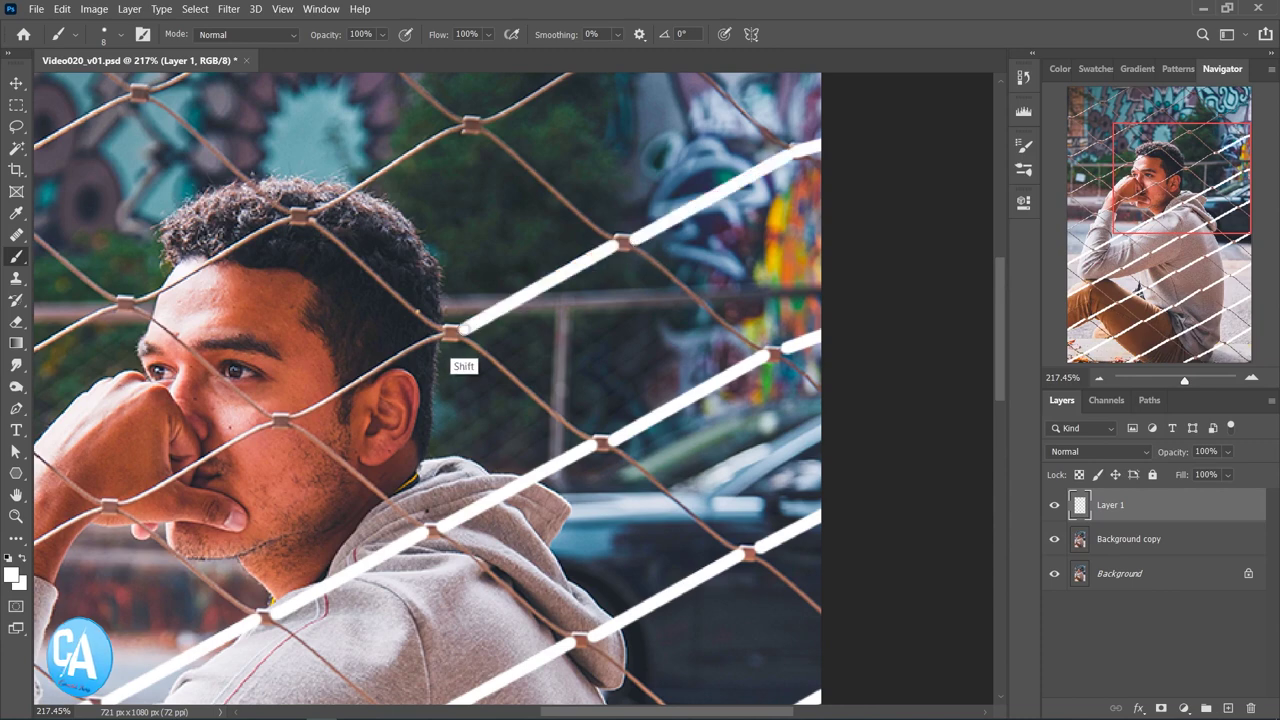
shift+click(282, 420)
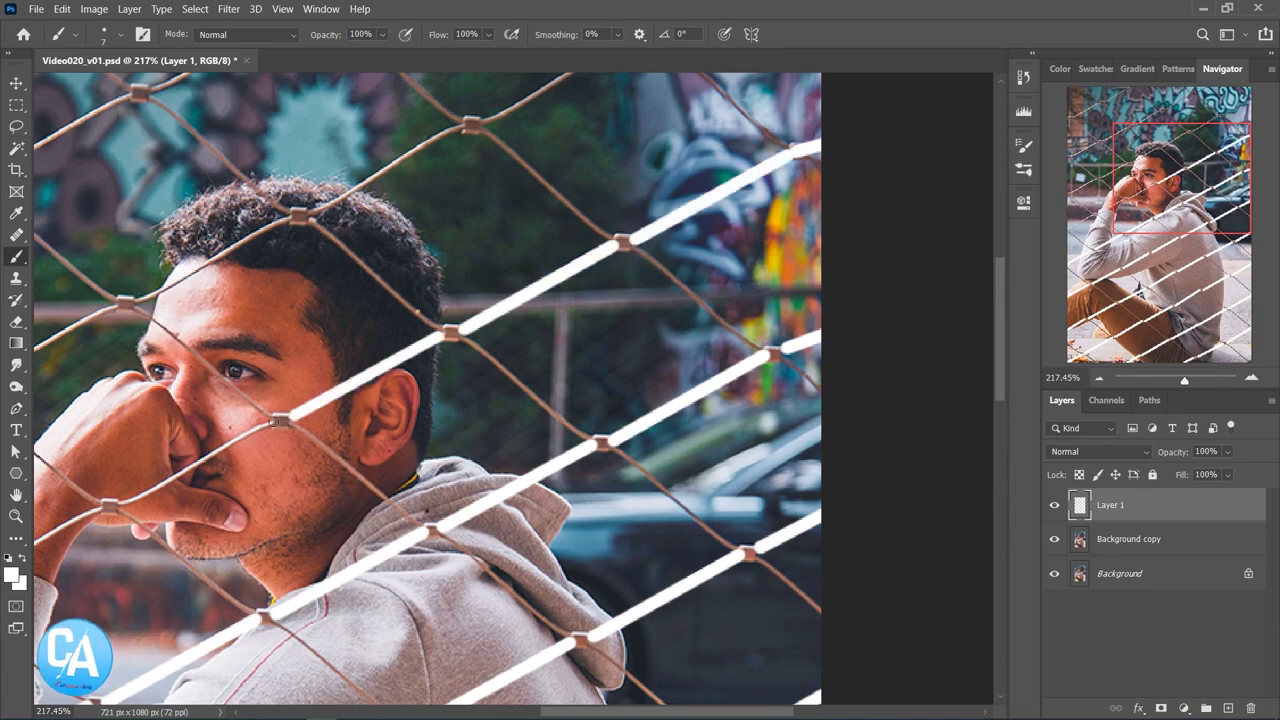
shift+click(110, 507)
drag(110, 507, 559, 311)
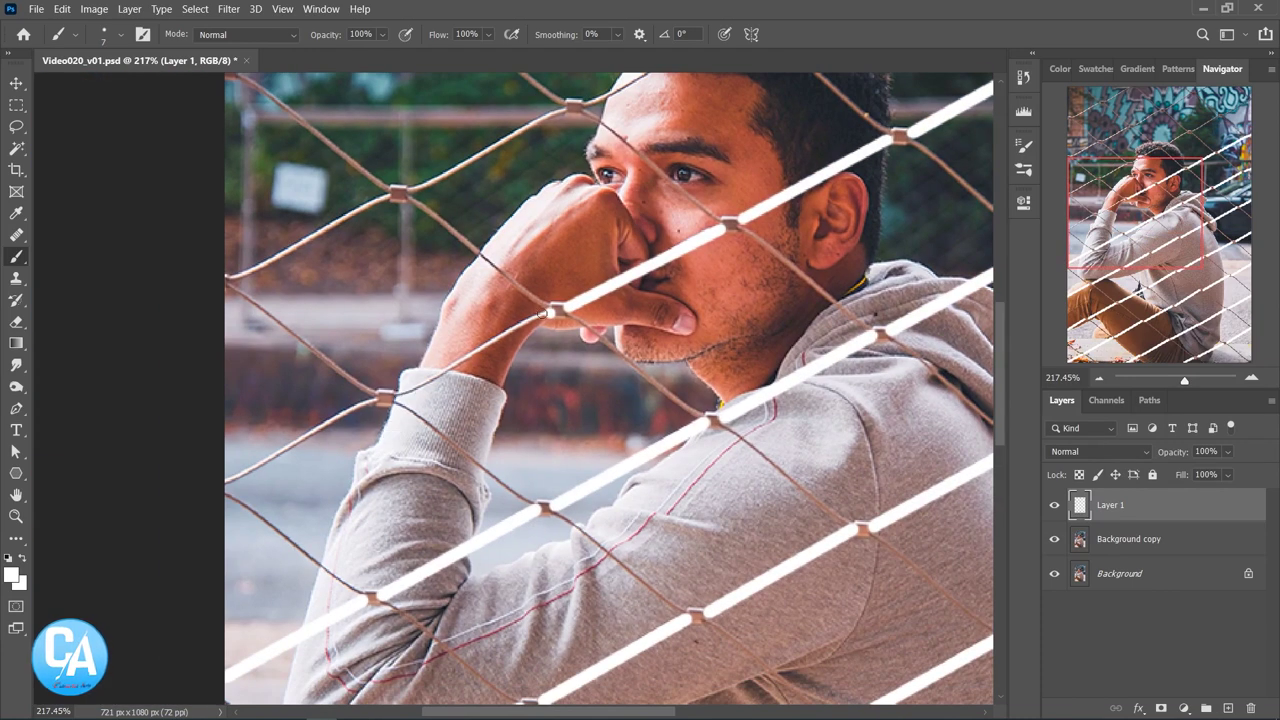
shift+click(385, 397)
drag(352, 403, 498, 300)
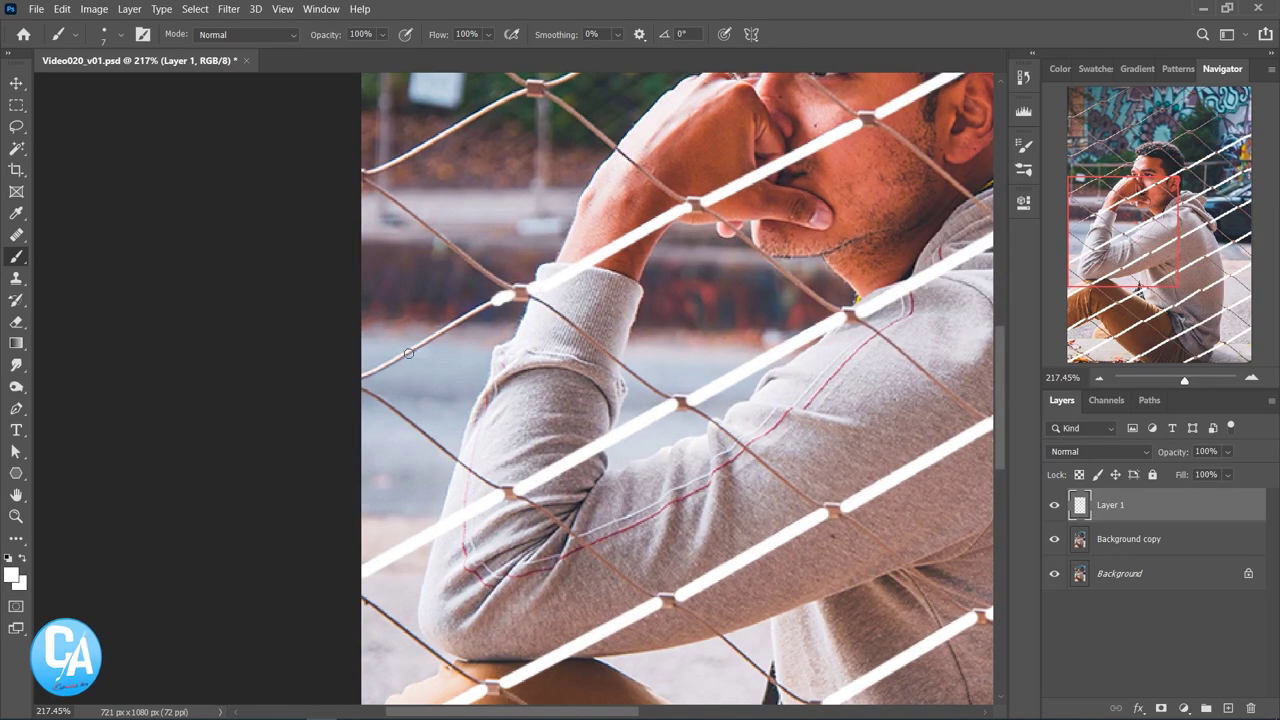
shift+click(355, 385)
drag(355, 385, 318, 560)
Paint a wire from the left edge up-right past the face into the graffiti wall.
click(326, 354)
shift+click(493, 263)
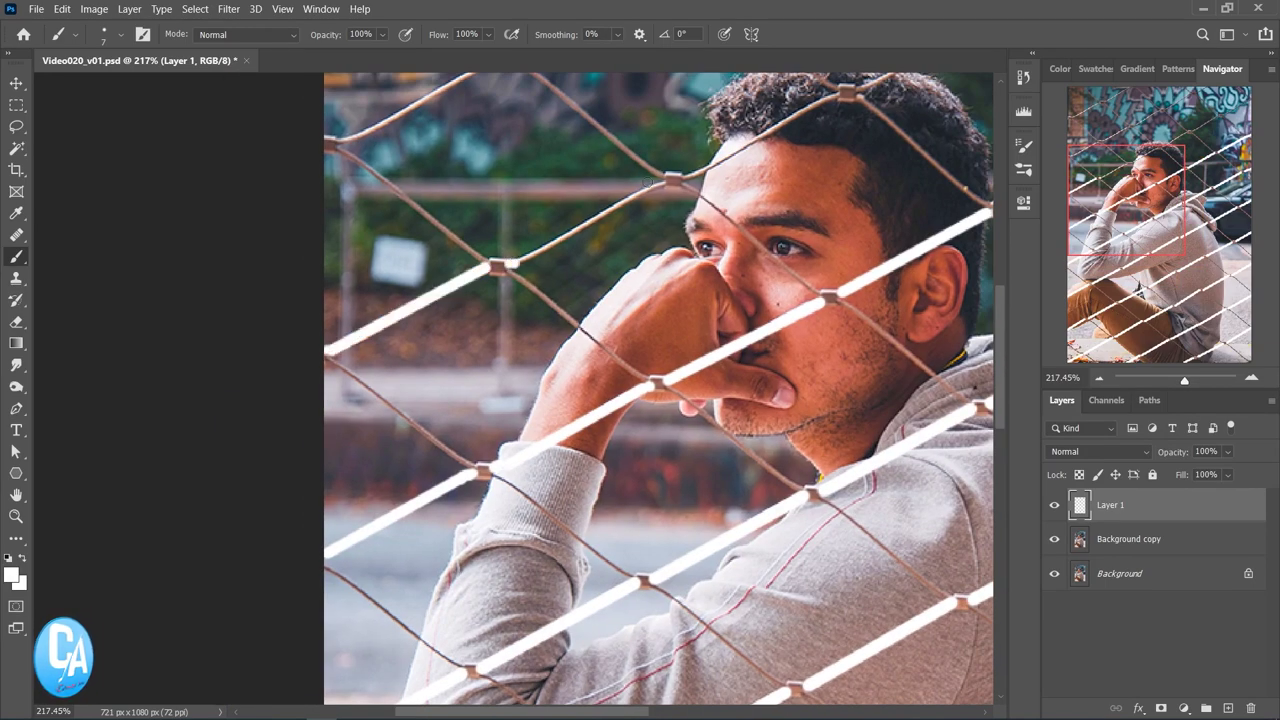
shift+click(673, 180)
drag(673, 180, 413, 400)
shift+click(588, 310)
shift+click(745, 237)
drag(745, 237, 508, 358)
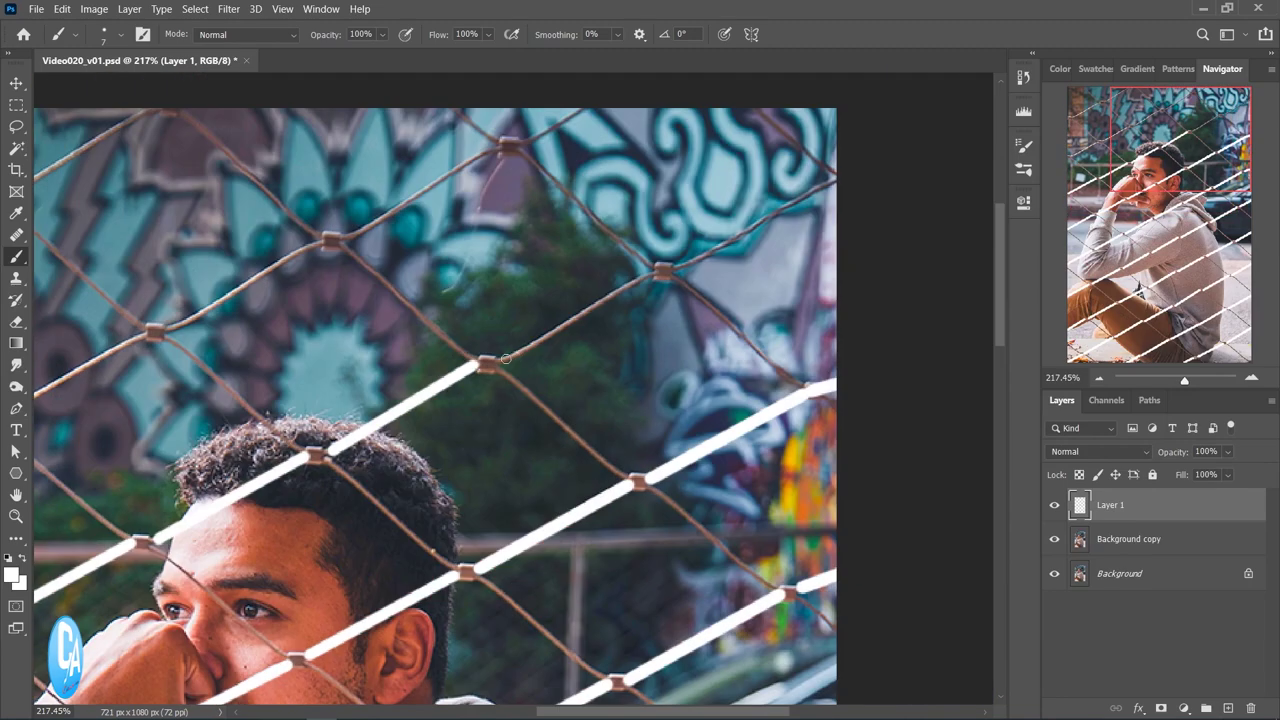
shift+click(663, 270)
drag(663, 270, 528, 348)
shift+click(700, 258)
drag(700, 258, 857, 209)
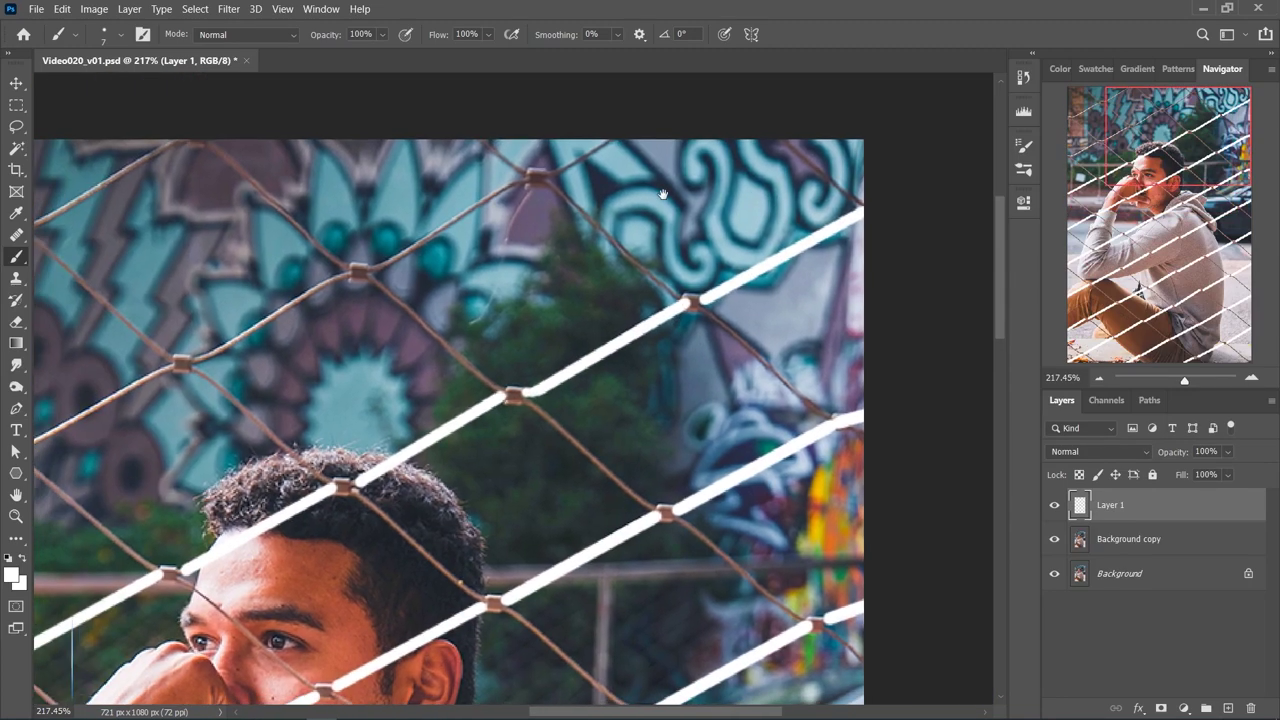
drag(545, 171, 628, 191)
Trace an upper wire from its top knot down-left to the lower-left knot.
shift+click(628, 191)
shift+click(443, 298)
drag(443, 298, 700, 165)
shift+click(521, 249)
drag(521, 249, 713, 210)
shift+click(550, 296)
shift+click(362, 386)
drag(370, 386, 397, 598)
Cover the upper strand near the top-left with a straight white stroke.
click(405, 376)
shift+click(582, 287)
shift+click(752, 204)
drag(744, 226, 534, 320)
drag(586, 409, 597, 330)
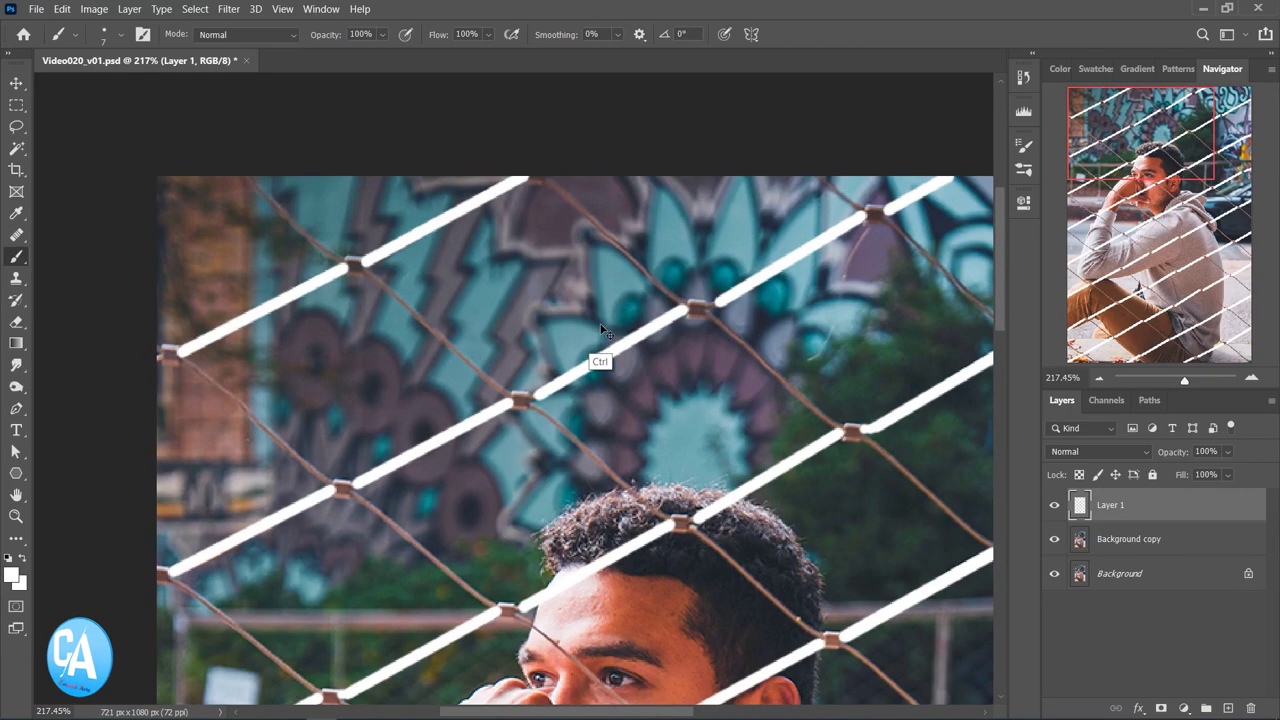
Zoom and rotate the canvas view so the remaining wires run upright.
scroll(596, 328, down, 2)
scroll(593, 326, down, 2)
scroll(669, 270, up, 1)
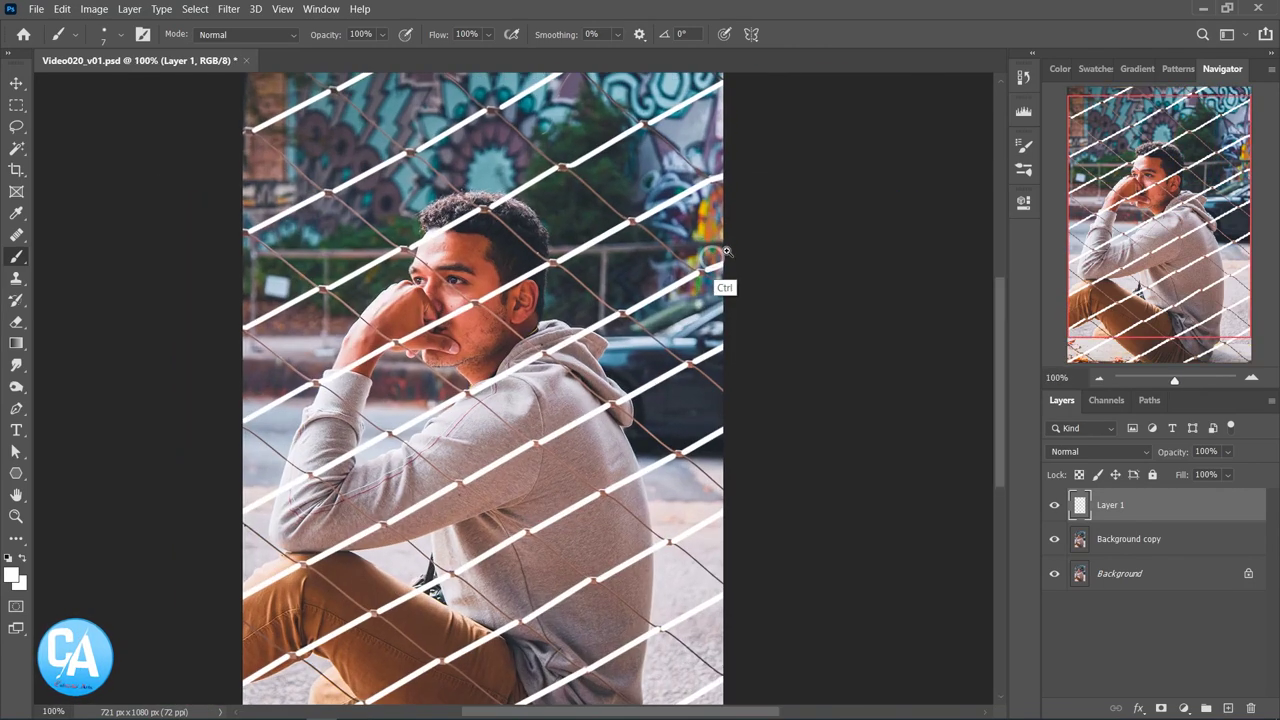
scroll(669, 280, down, 1)
scroll(669, 281, down, 1)
key(r)
drag(654, 236, 490, 228)
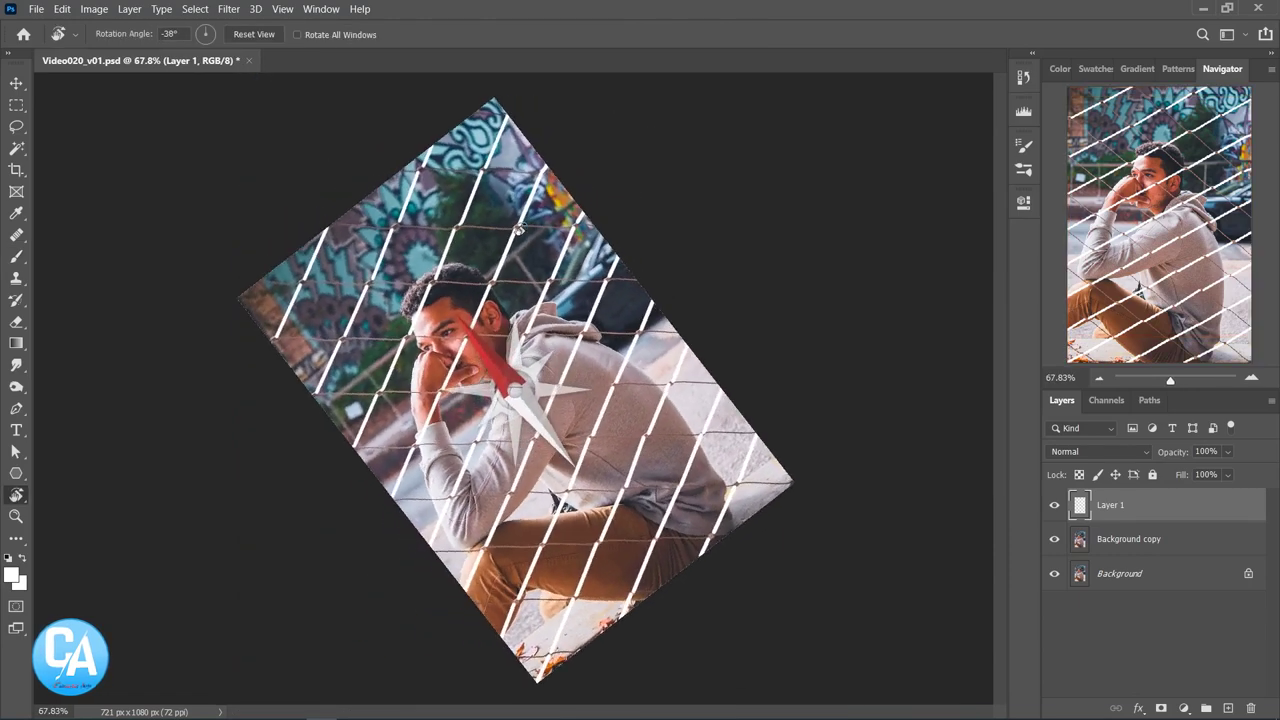
Paint white strokes along the first opposite-slanting wires through the graffiti background.
scroll(390, 185, up, 5)
scroll(430, 190, up, 1)
scroll(430, 210, down, 2)
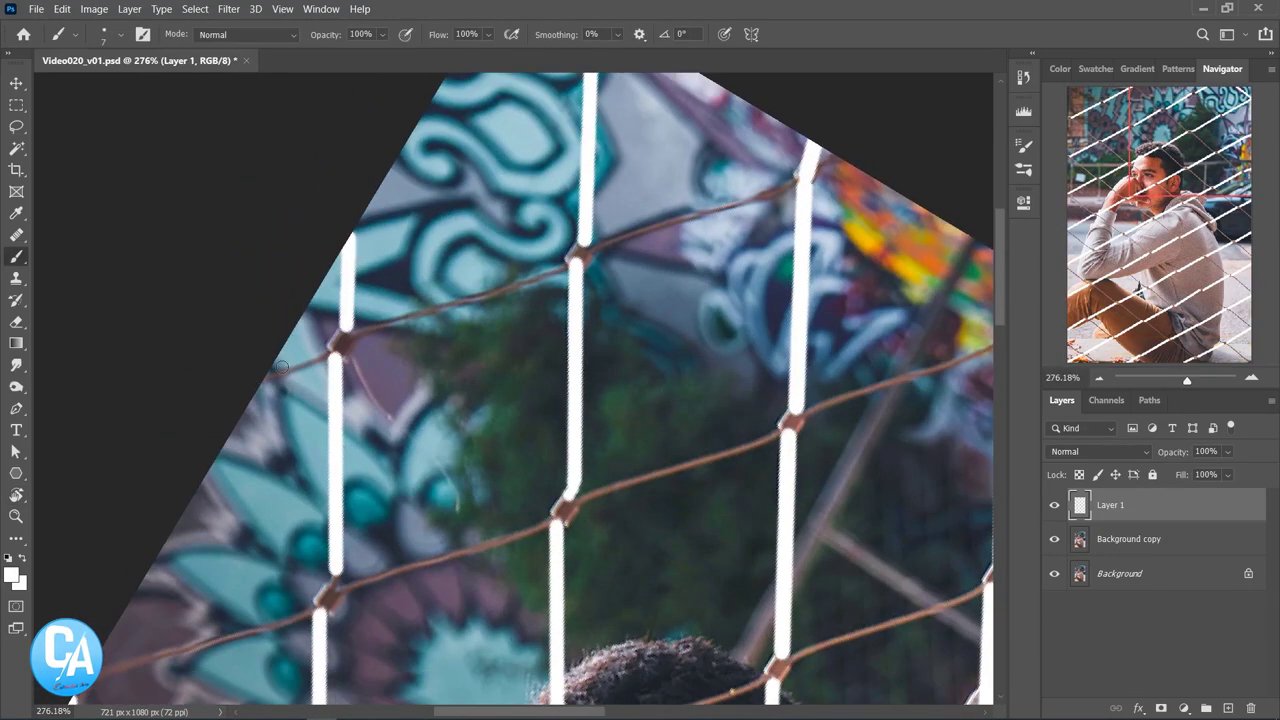
shift+click(578, 258)
scroll(800, 218, down, 3)
click(225, 390)
shift+click(466, 310)
shift+click(700, 224)
shift+click(928, 134)
Paint white along the crossing wires near the top of the image.
scroll(757, 283, up, 1)
scroll(757, 283, up, 1)
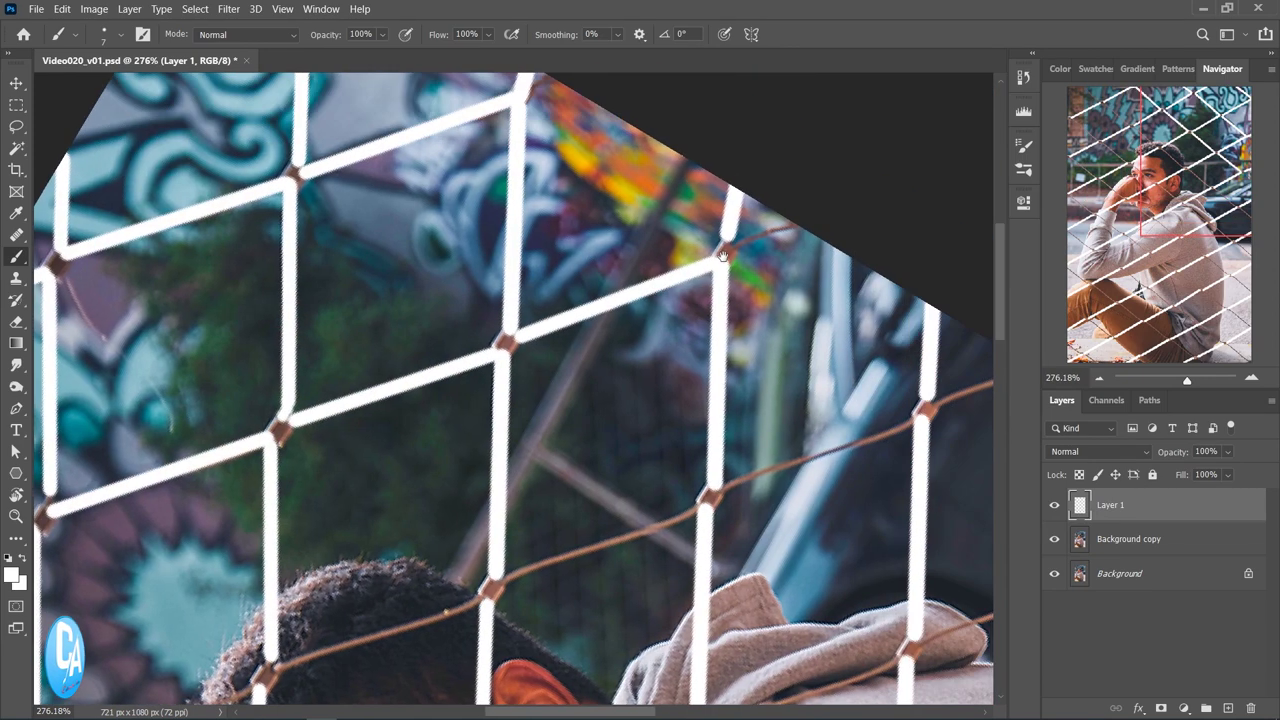
scroll(757, 283, up, 2)
scroll(765, 292, right, 2)
shift+click(772, 305)
shift+click(560, 390)
scroll(690, 262, down, 2)
scroll(690, 262, down, 2)
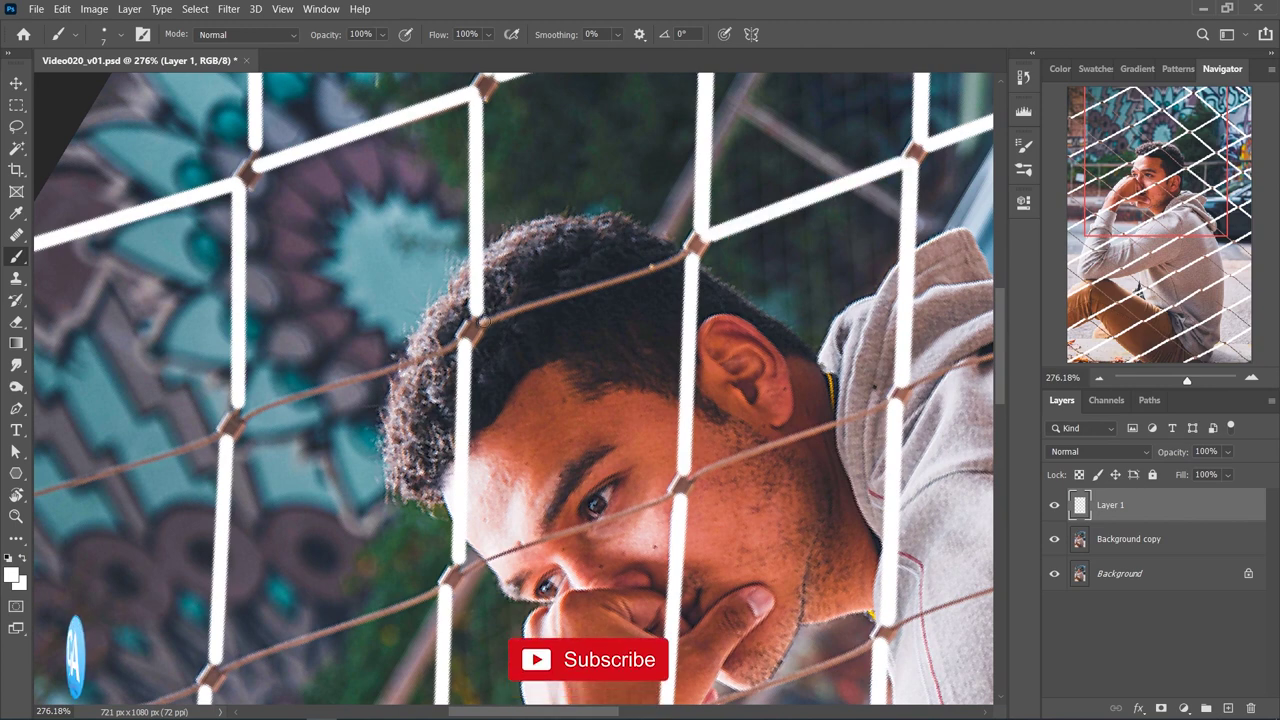
Paint white over the crossing wires near the head, over the hair and at the image edge.
shift+click(690, 261)
scroll(632, 234, down, 2)
shift+click(632, 234)
scroll(660, 243, down, 2)
shift+click(537, 268)
shift+click(360, 332)
scroll(360, 332, down, 2)
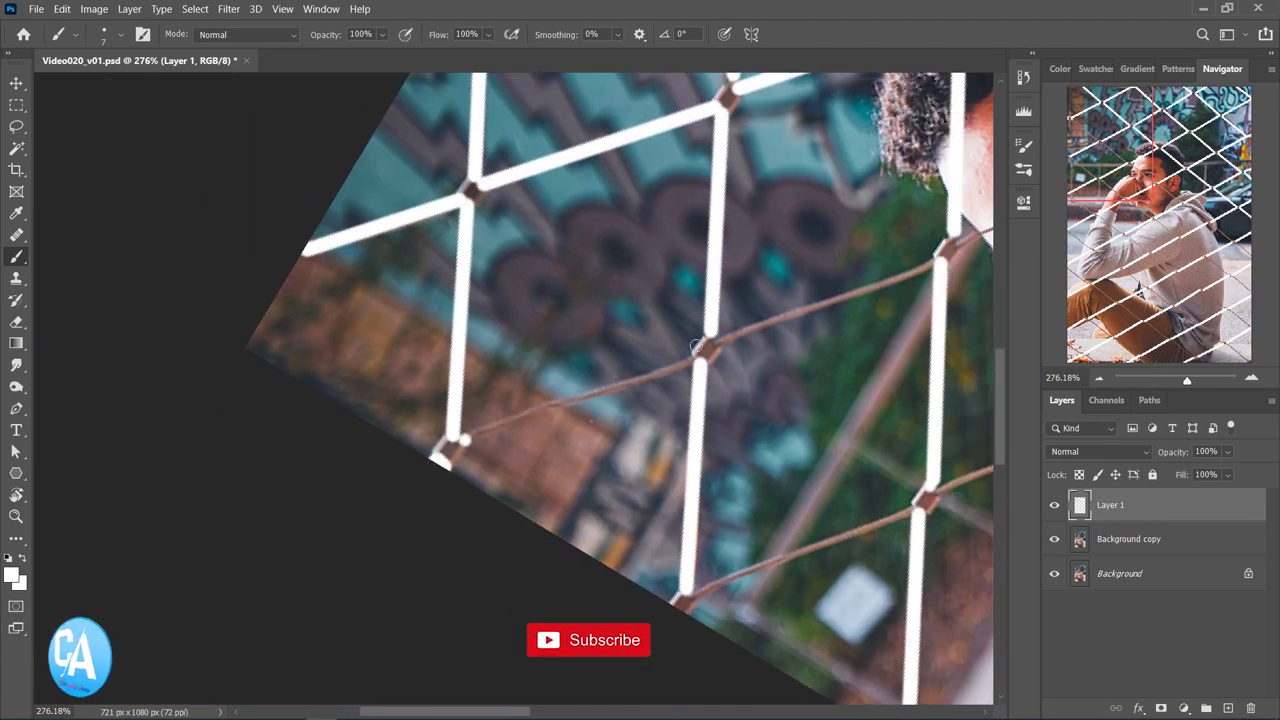
shift+click(700, 352)
scroll(700, 352, down, 2)
Paint white over the crossing wires on the face and hood, then zoom onto the sweater.
scroll(613, 327, right, 2)
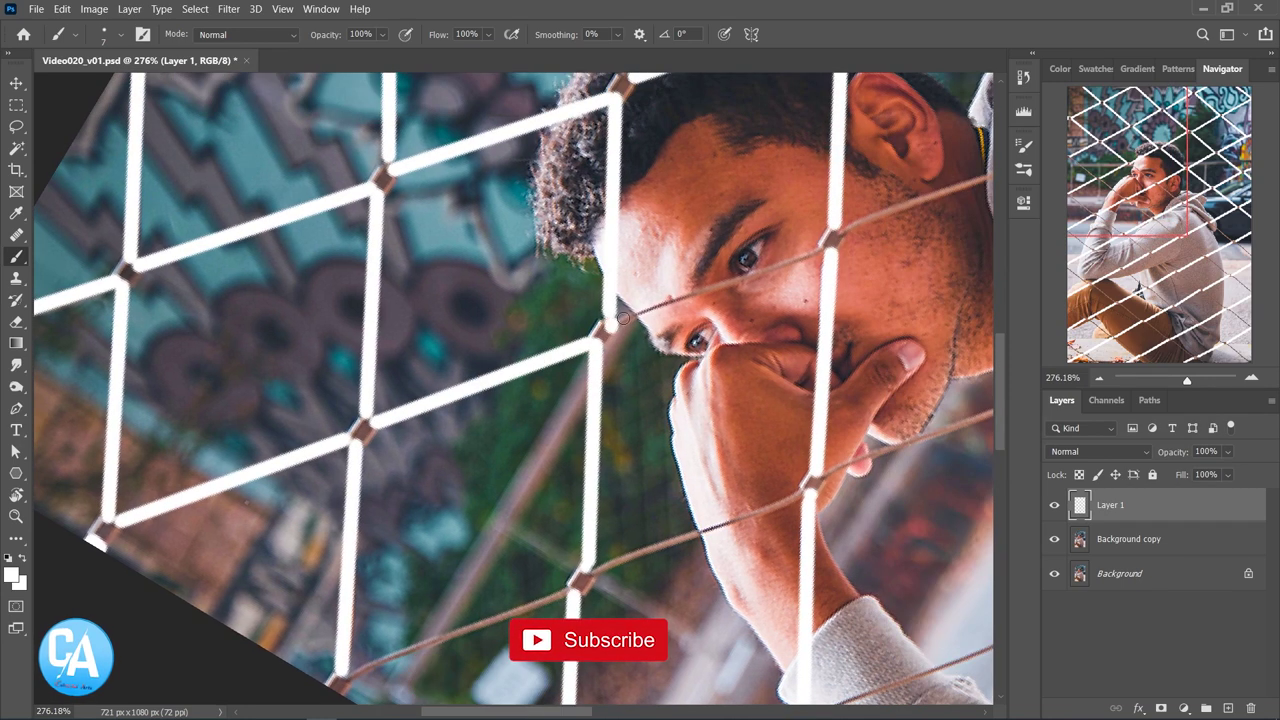
shift+click(822, 253)
scroll(822, 253, down, 2)
shift+click(900, 230)
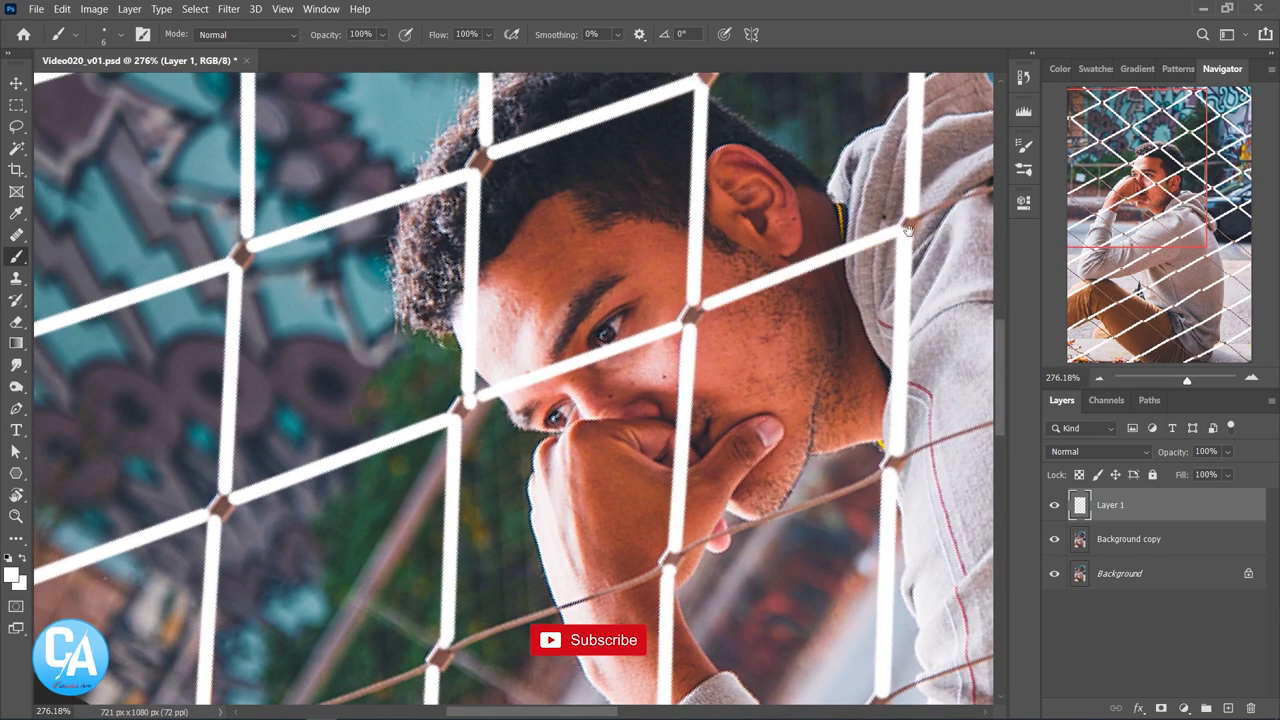
scroll(872, 231, right, 2)
scroll(872, 231, down, 2)
scroll(872, 231, right, 2)
shift+click(868, 228)
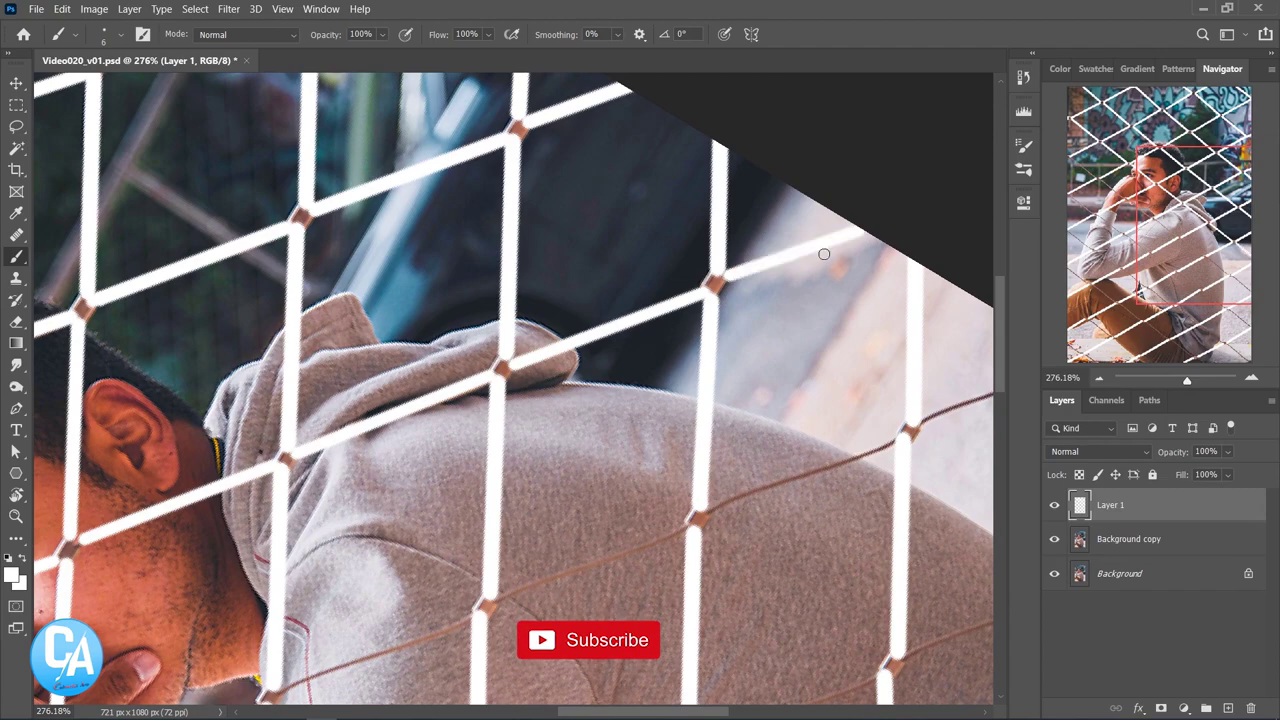
key(Escape)
drag(649, 254, 118, 432)
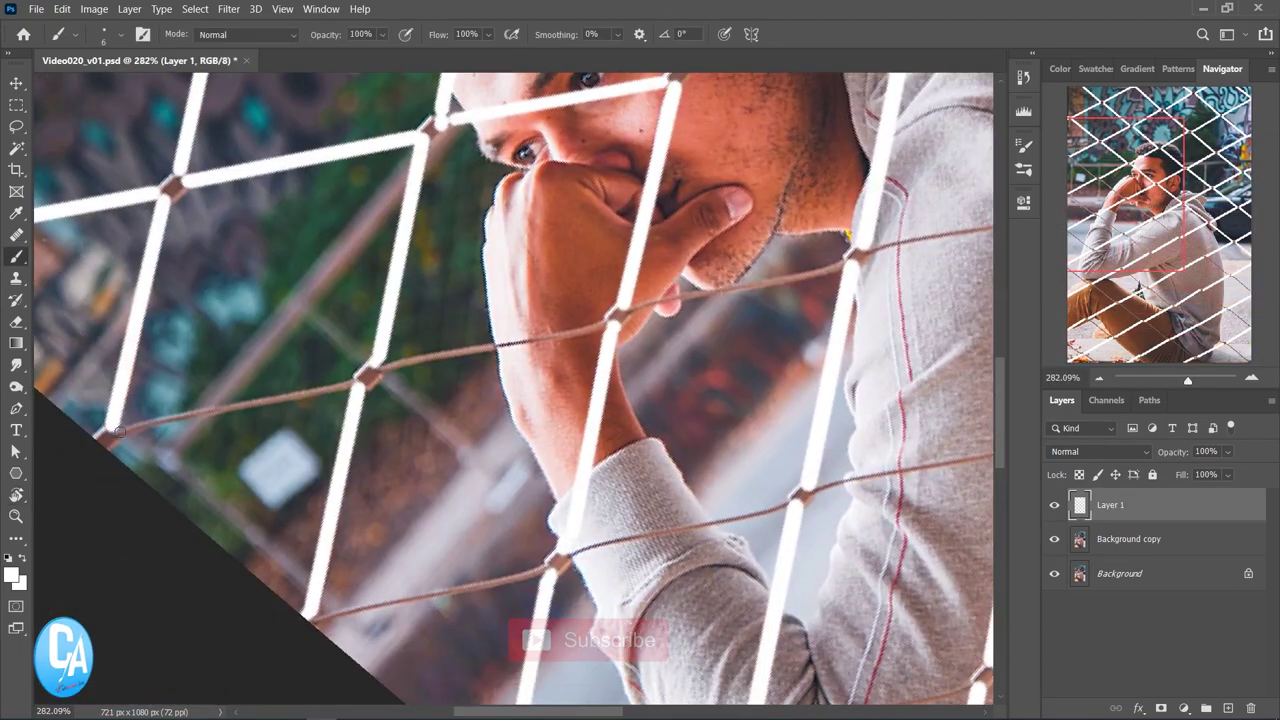
Paint white along the crossing wires over the sweater and shoulder.
shift+click(368, 377)
shift+click(614, 318)
scroll(846, 300, right, 3)
shift+click(716, 250)
scroll(762, 254, right, 3)
shift+click(676, 318)
scroll(914, 266, down, 3)
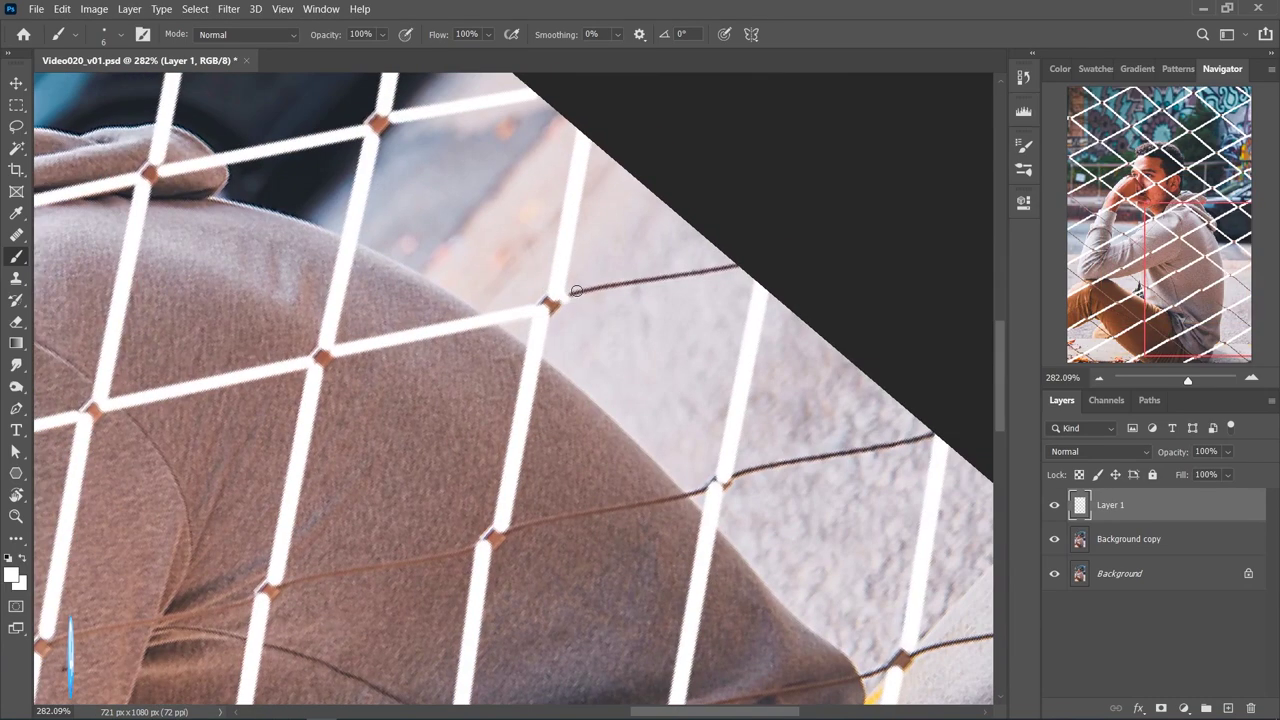
shift+click(744, 262)
Paint white along the crossing wires across the sweater body and hem.
scroll(634, 318, left, 2)
scroll(832, 309, down, 3)
scroll(870, 300, right, 3)
scroll(838, 260, left, 3)
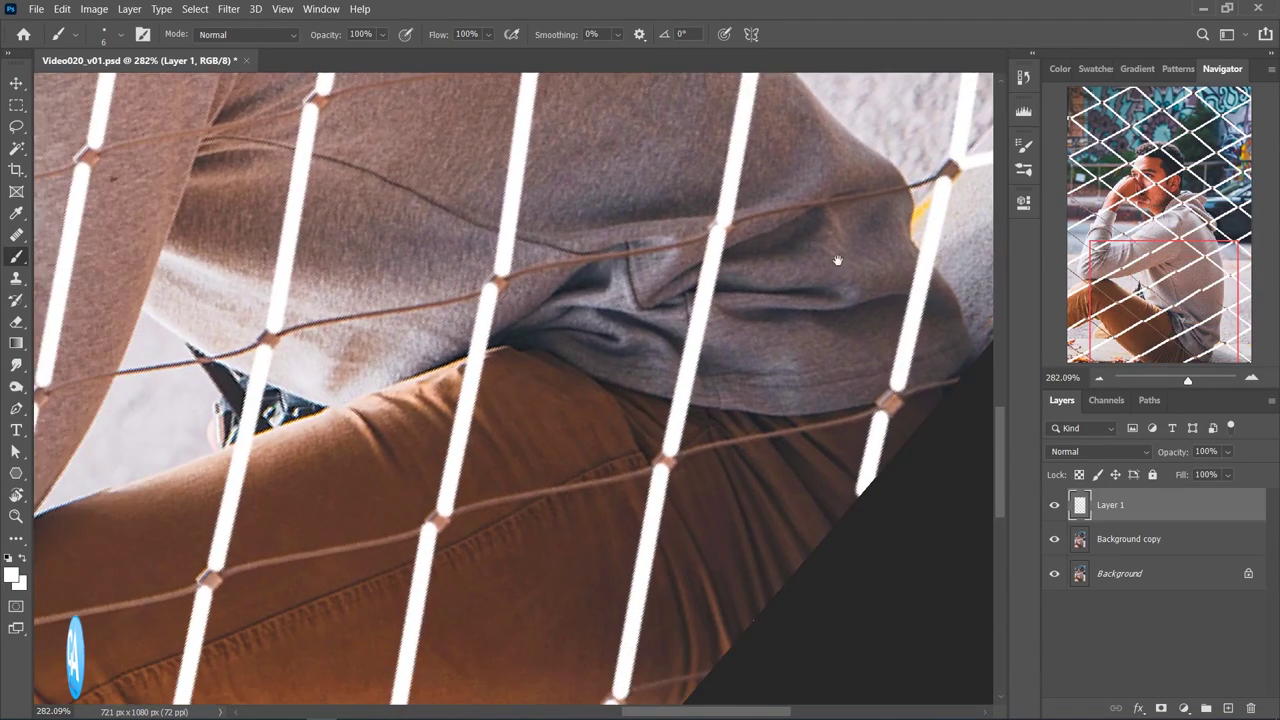
click(737, 221)
shift+click(958, 165)
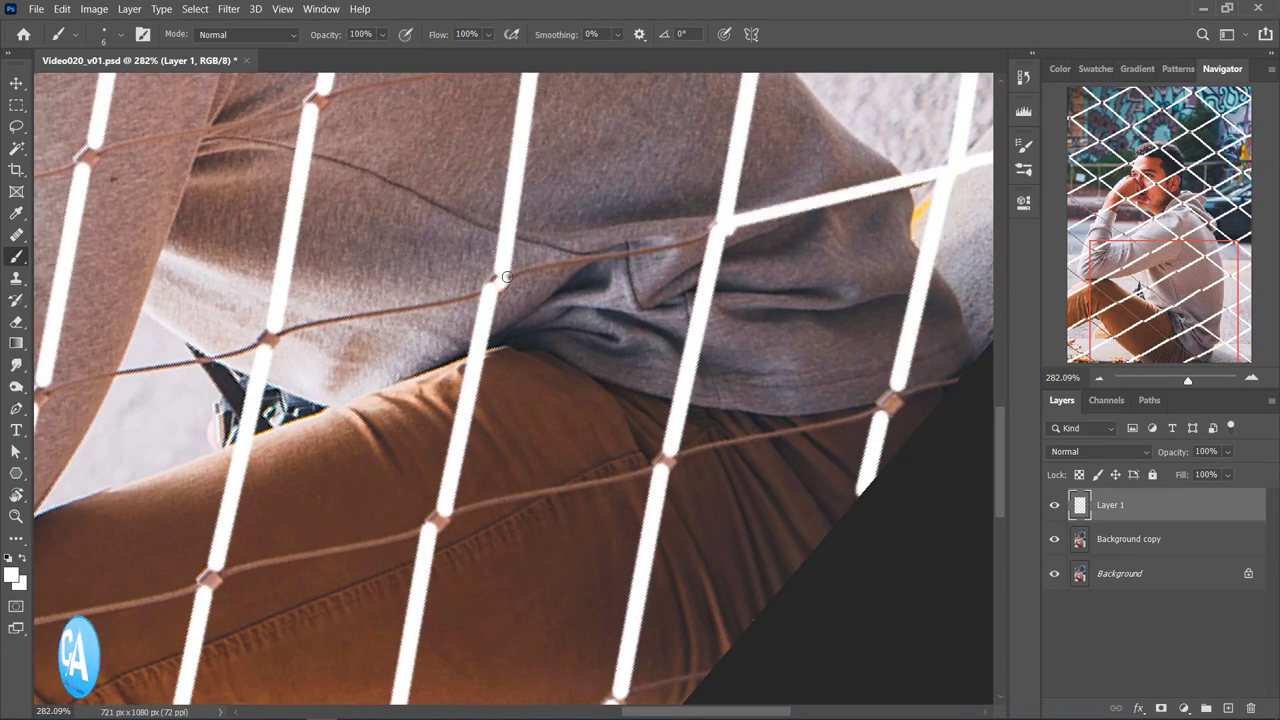
scroll(507, 277, left, 2)
click(643, 238)
scroll(834, 223, left, 3)
shift+click(830, 176)
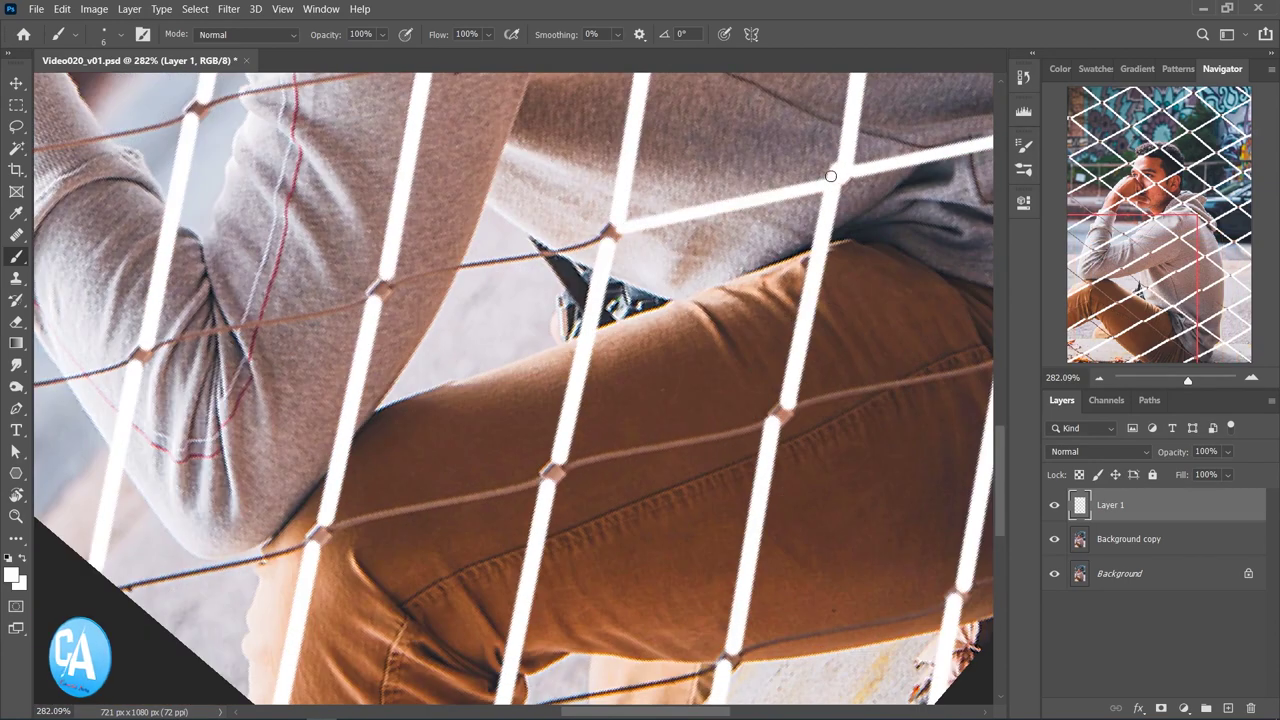
scroll(830, 176, left, 3)
click(600, 246)
shift+click(824, 189)
Paint the crossing wires over the sleeve, undoing then restoring the last stroke.
scroll(826, 193, left, 3)
scroll(826, 193, down, 1)
click(770, 186)
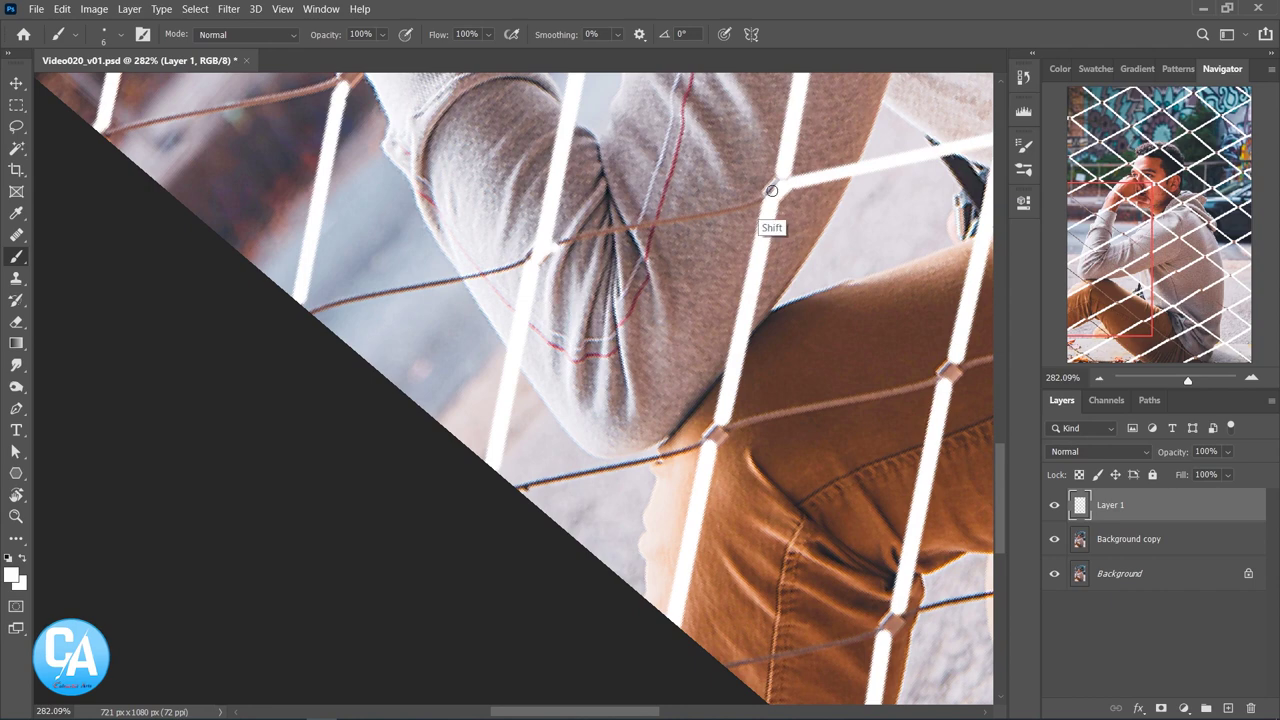
shift+click(765, 196)
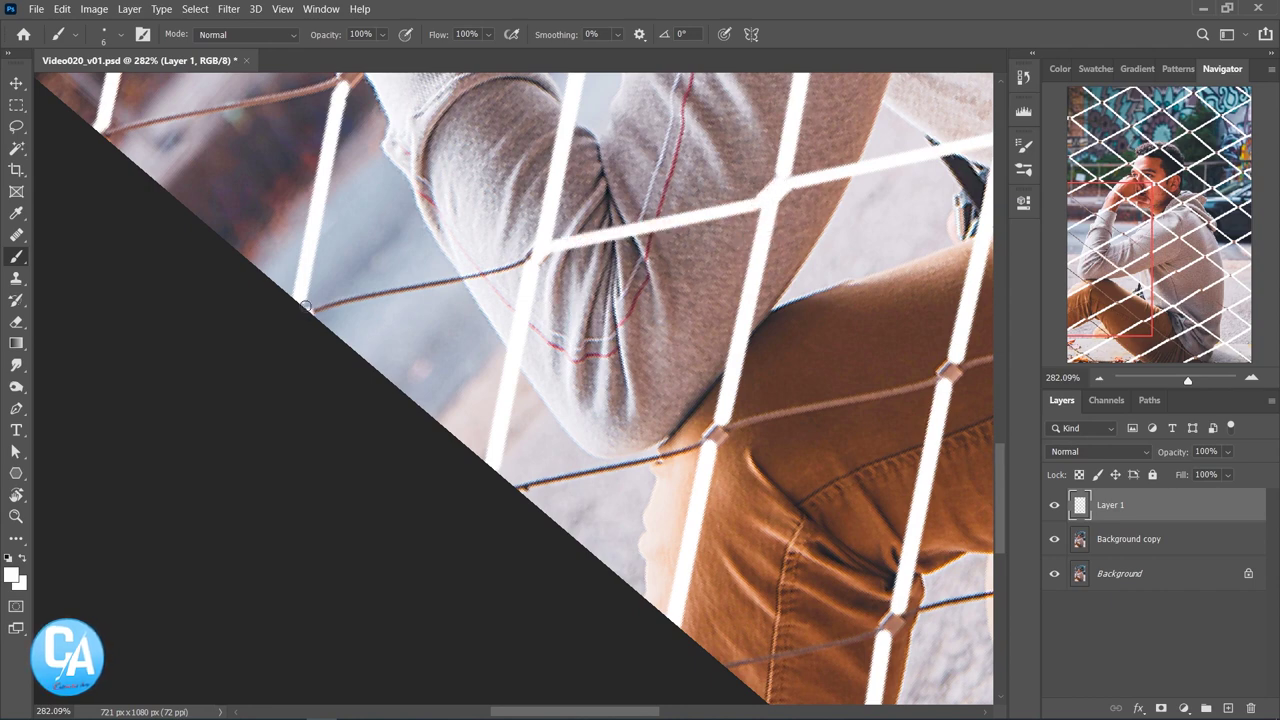
shift+click(530, 257)
scroll(458, 350, down, 3)
scroll(458, 350, right, 1)
shift+click(666, 289)
key(ctrl+z)
key(ctrl+shift+z)
Paint white along the crossing wires over the trousers and steps.
scroll(710, 281, right, 3)
scroll(710, 281, up, 1)
shift+click(712, 279)
shift+click(943, 215)
scroll(674, 263, right, 3)
scroll(674, 263, up, 1)
shift+click(851, 211)
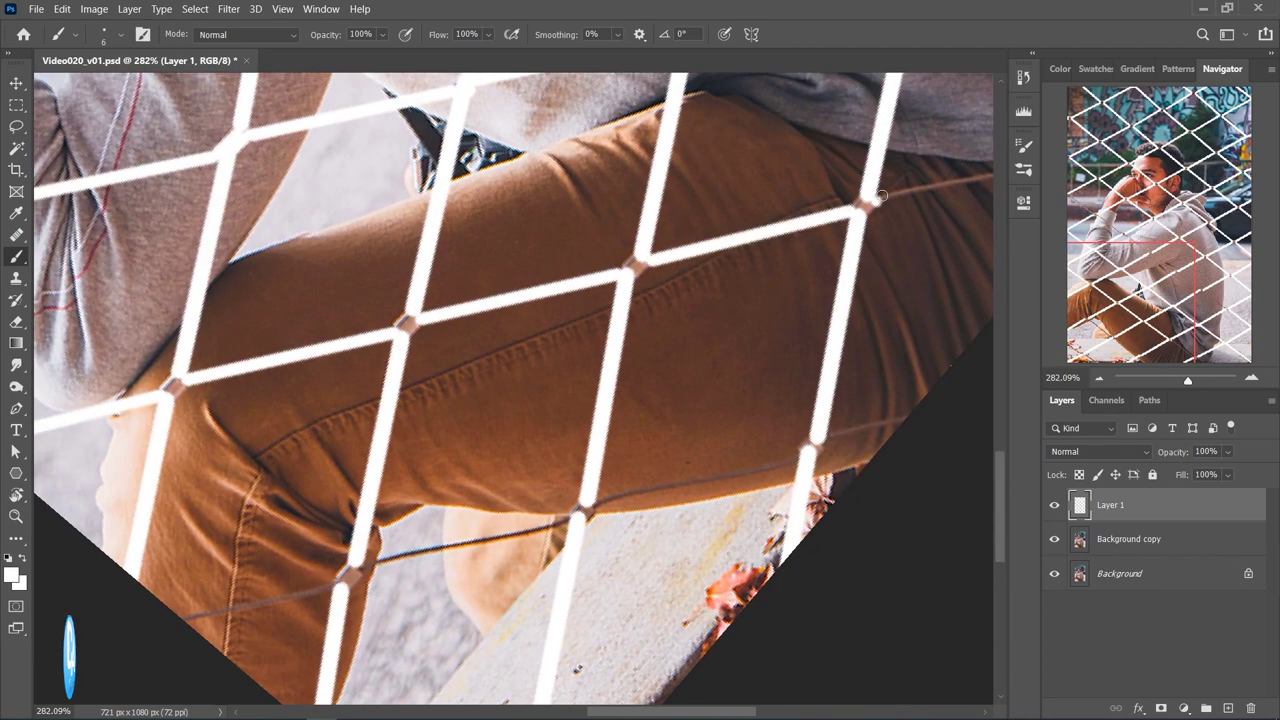
scroll(743, 220, down, 3)
scroll(743, 220, right, 4)
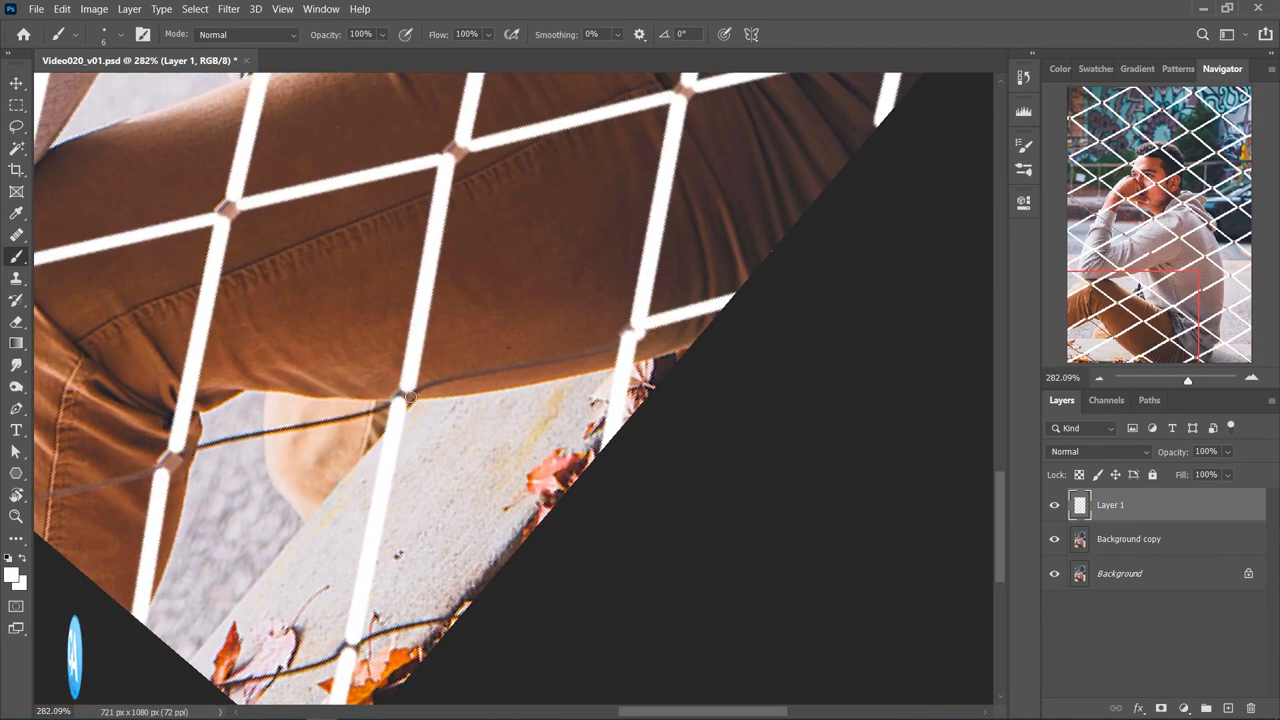
shift+click(620, 343)
Paint the crossing wires over the lower trouser leg and remaining sweater.
scroll(586, 323, down, 3)
scroll(586, 323, left, 4)
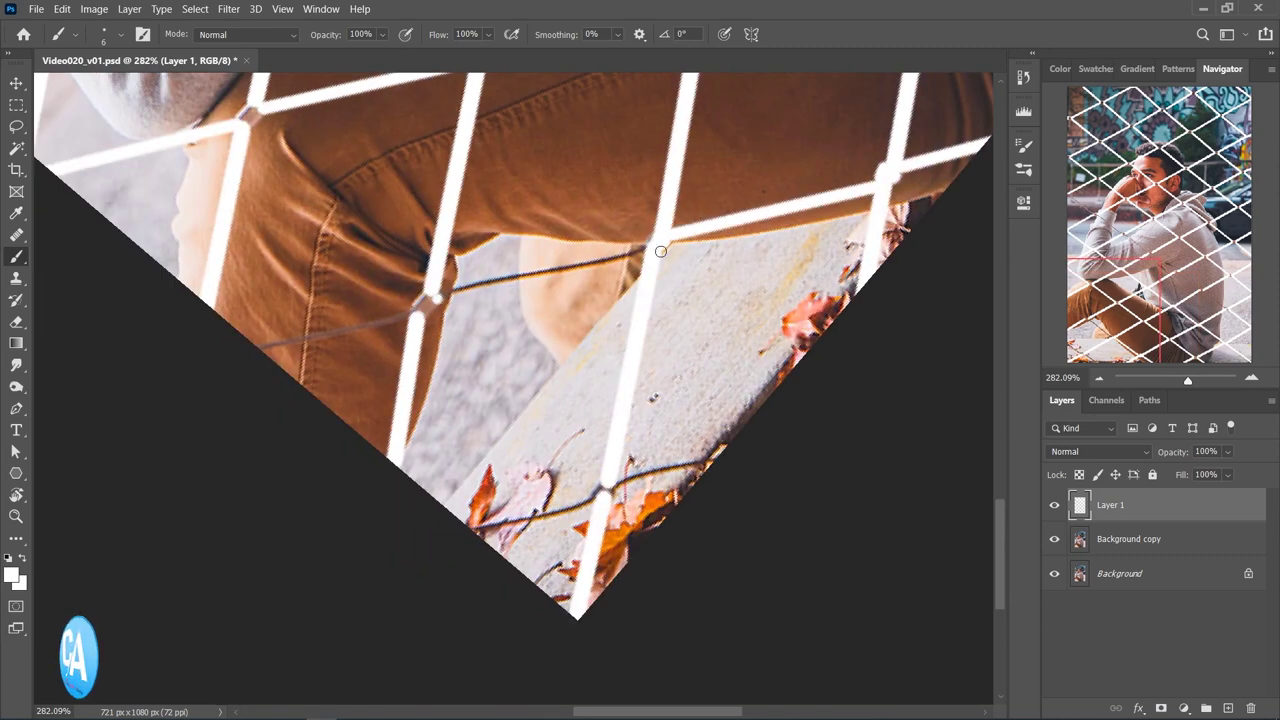
scroll(427, 302, up, 3)
scroll(427, 302, left, 3)
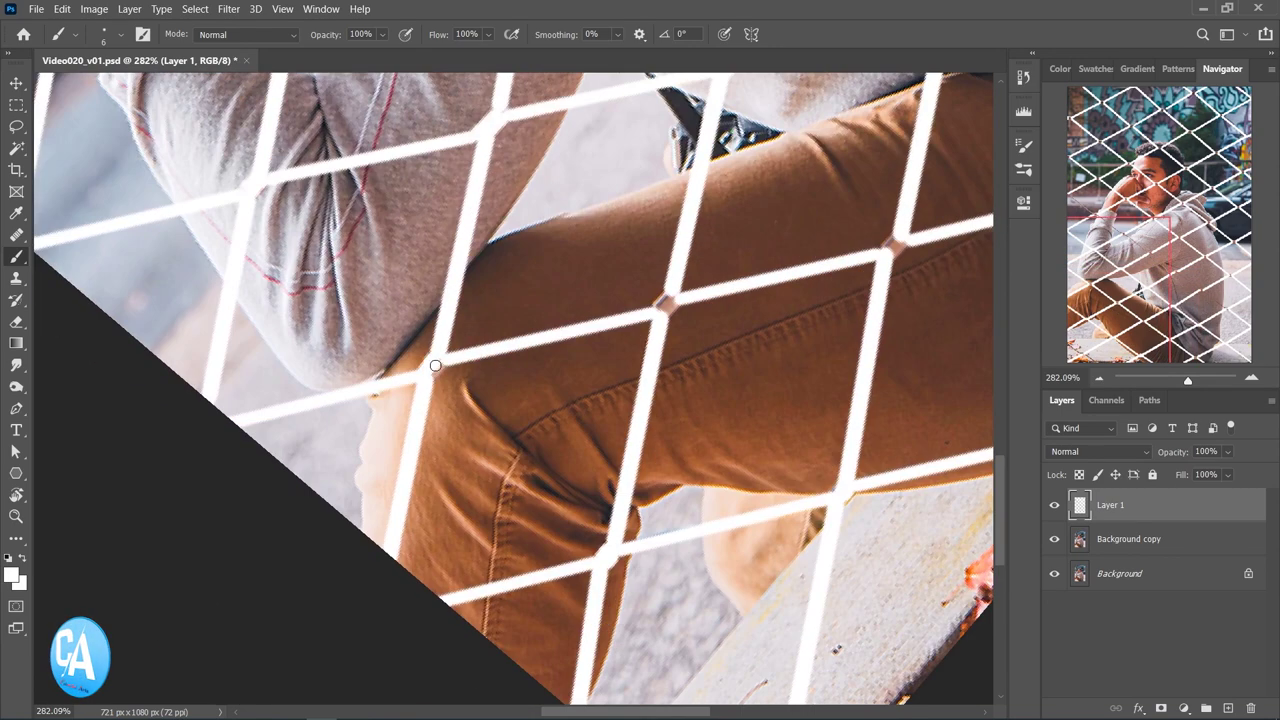
shift+click(662, 303)
drag(662, 303, 418, 397)
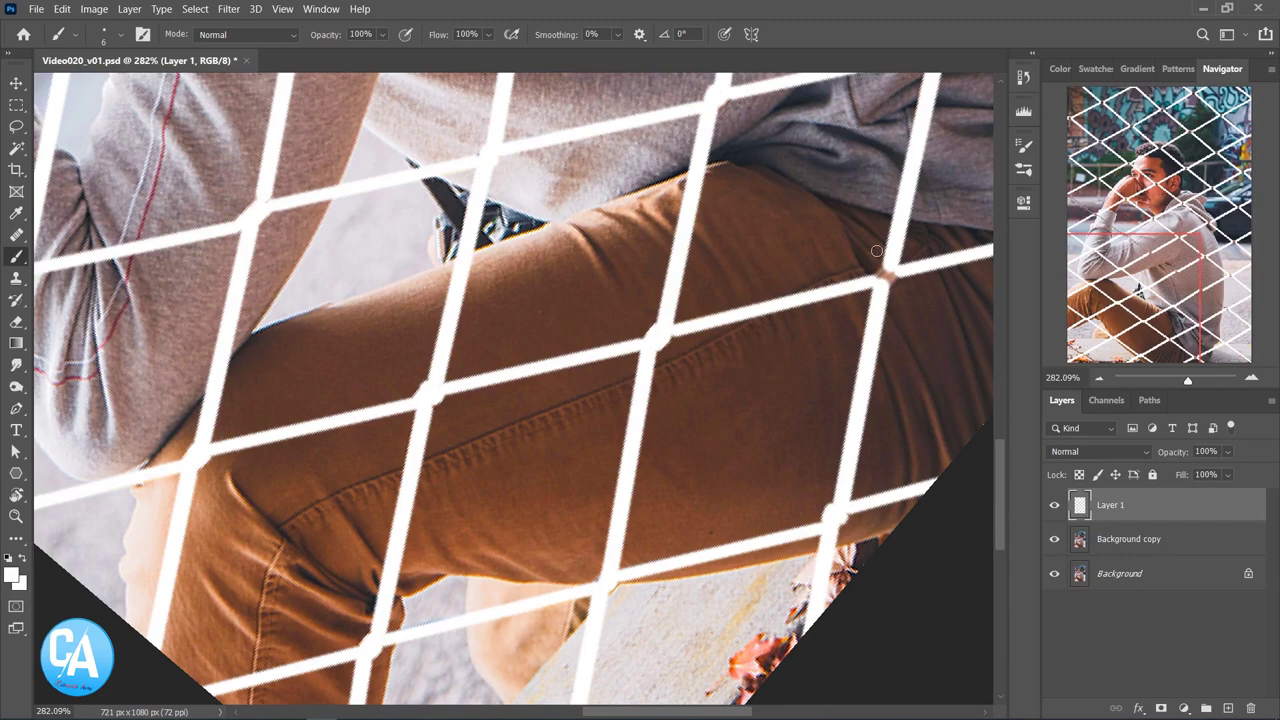
scroll(667, 276, right, 5)
scroll(667, 276, up, 2)
shift+click(656, 281)
shift+click(656, 281)
scroll(447, 313, right, 1)
shift+click(619, 266)
Paint the last crossing wires along the sleeve.
scroll(538, 243, left, 5)
scroll(538, 243, down, 2)
scroll(545, 238, left, 5)
scroll(545, 245, up, 3)
scroll(558, 242, left, 5)
scroll(584, 226, down, 2)
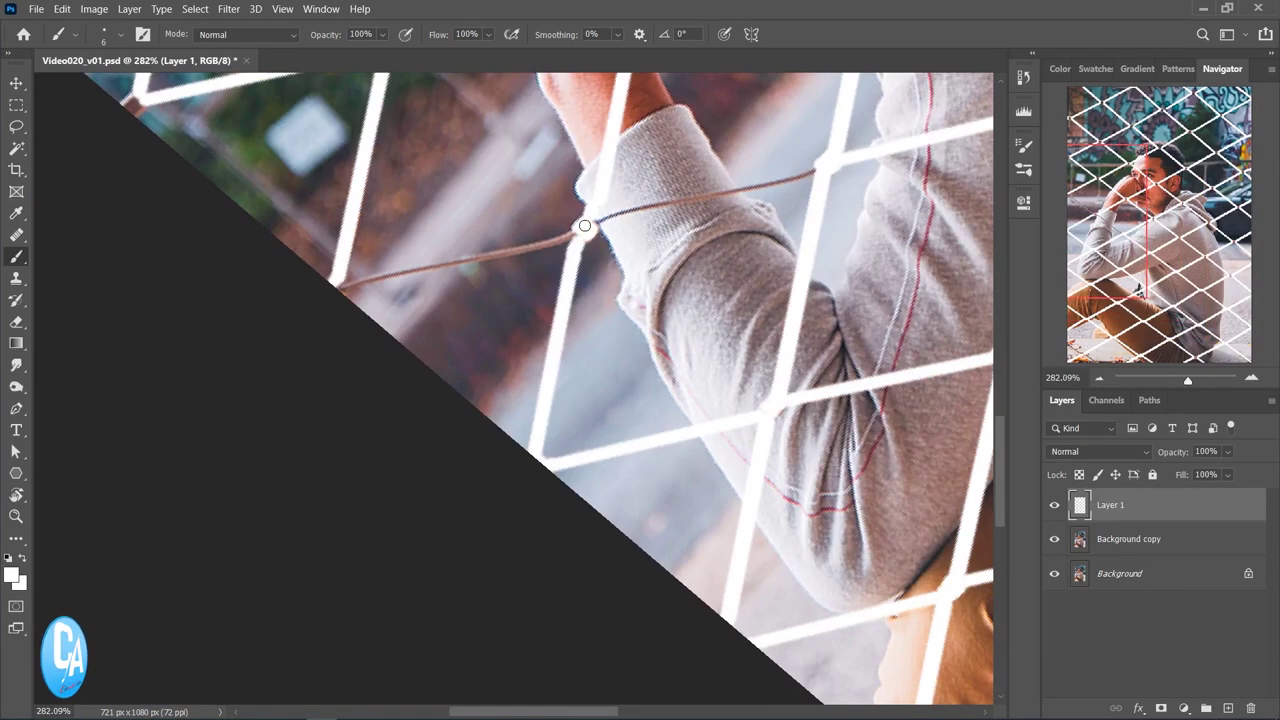
shift+click(818, 170)
shift+click(345, 287)
scroll(894, 310, down, 5)
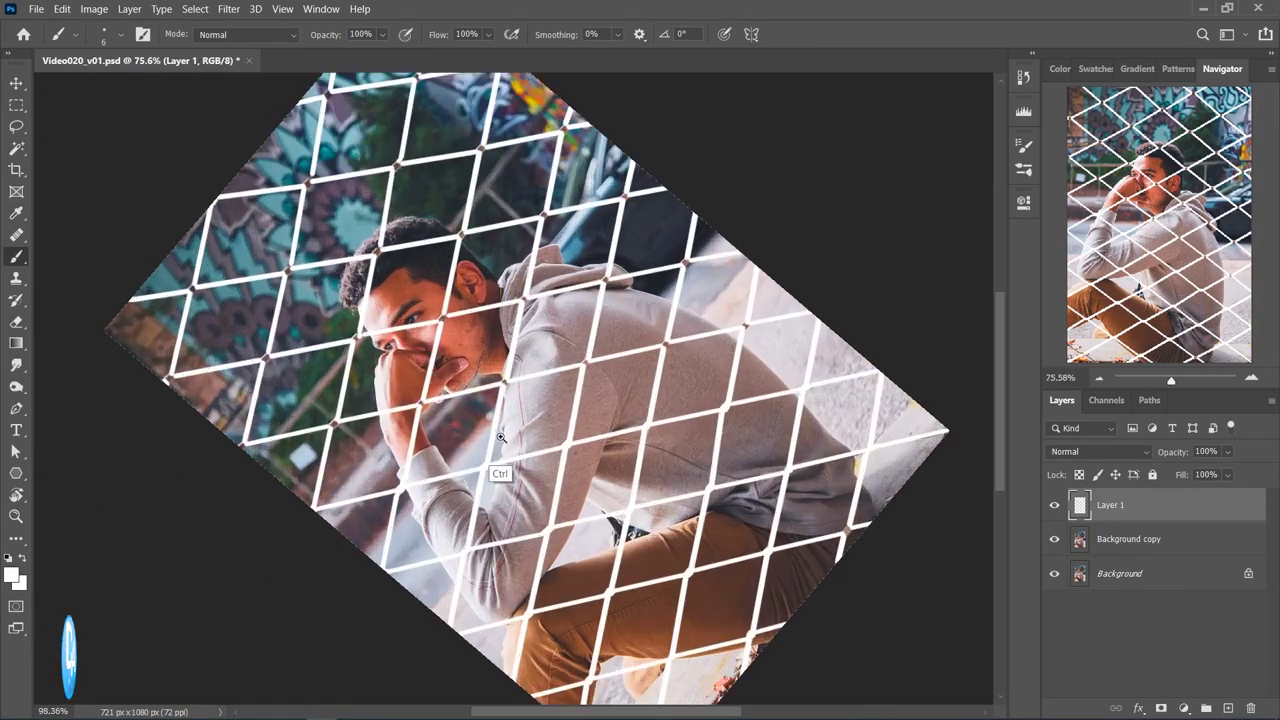
scroll(894, 310, up, 5)
scroll(597, 346, left, 3)
scroll(597, 346, down, 1)
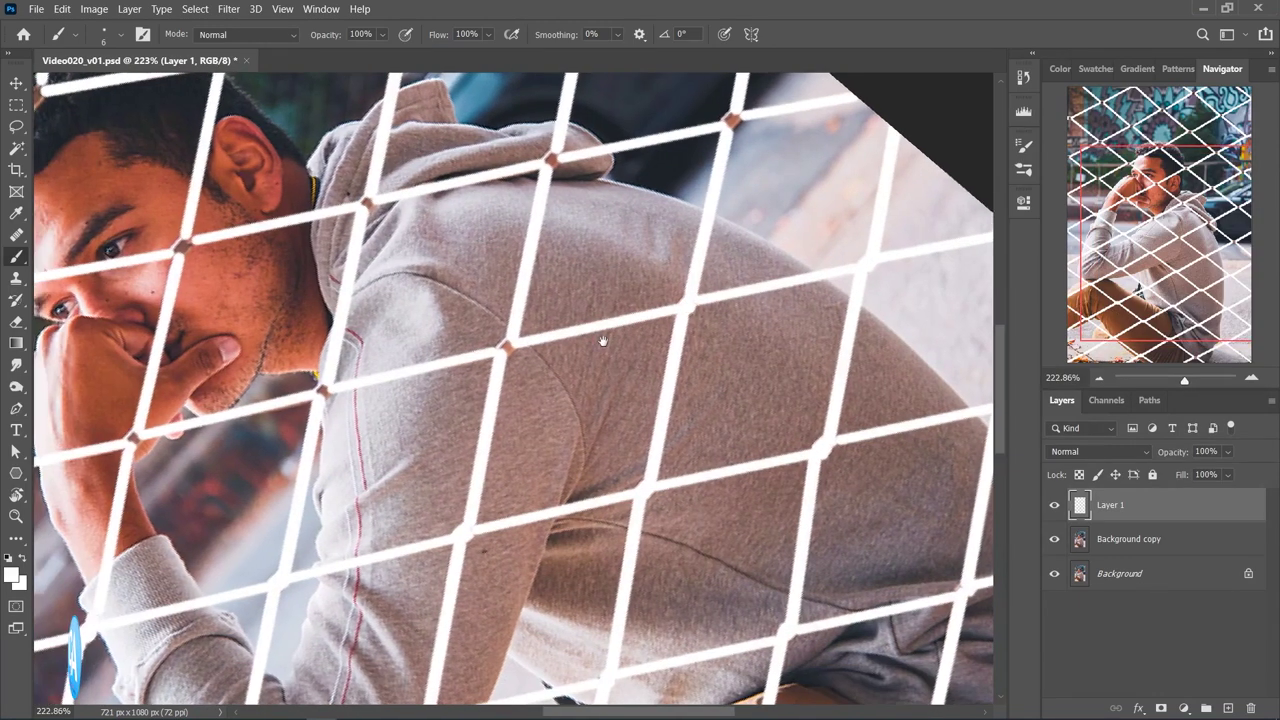
drag(325, 390, 484, 302)
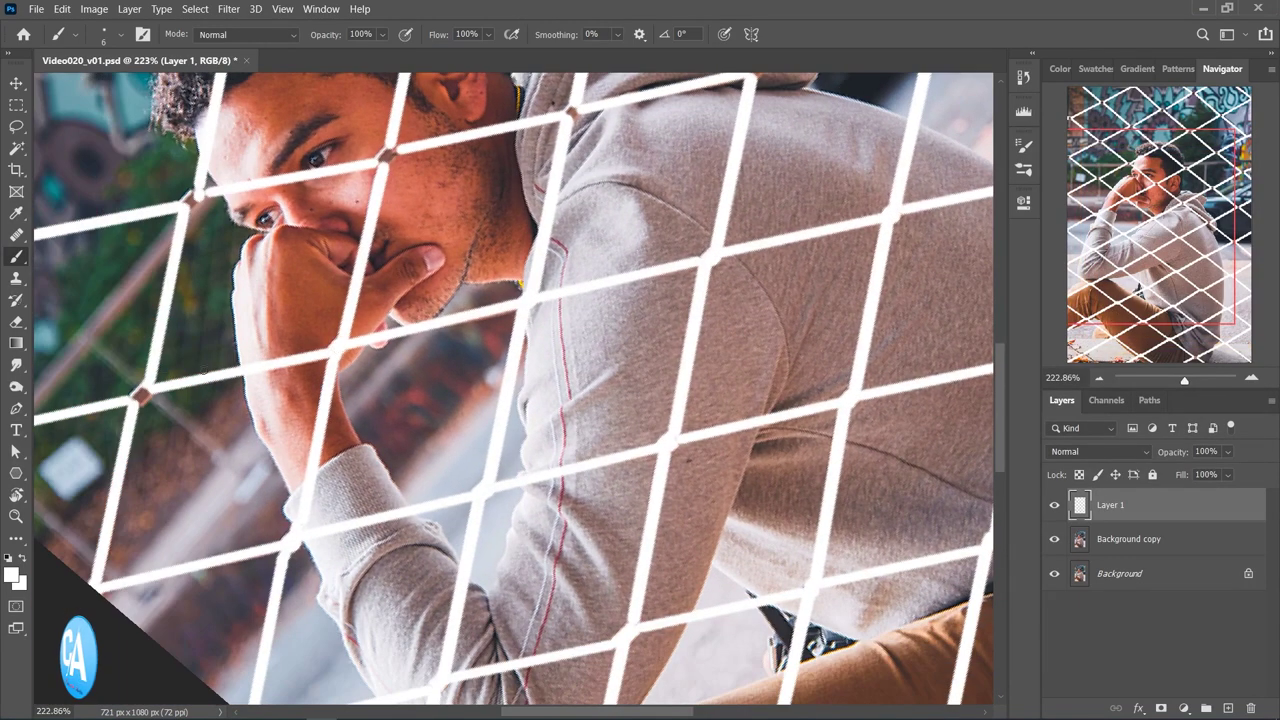
drag(208, 241, 223, 373)
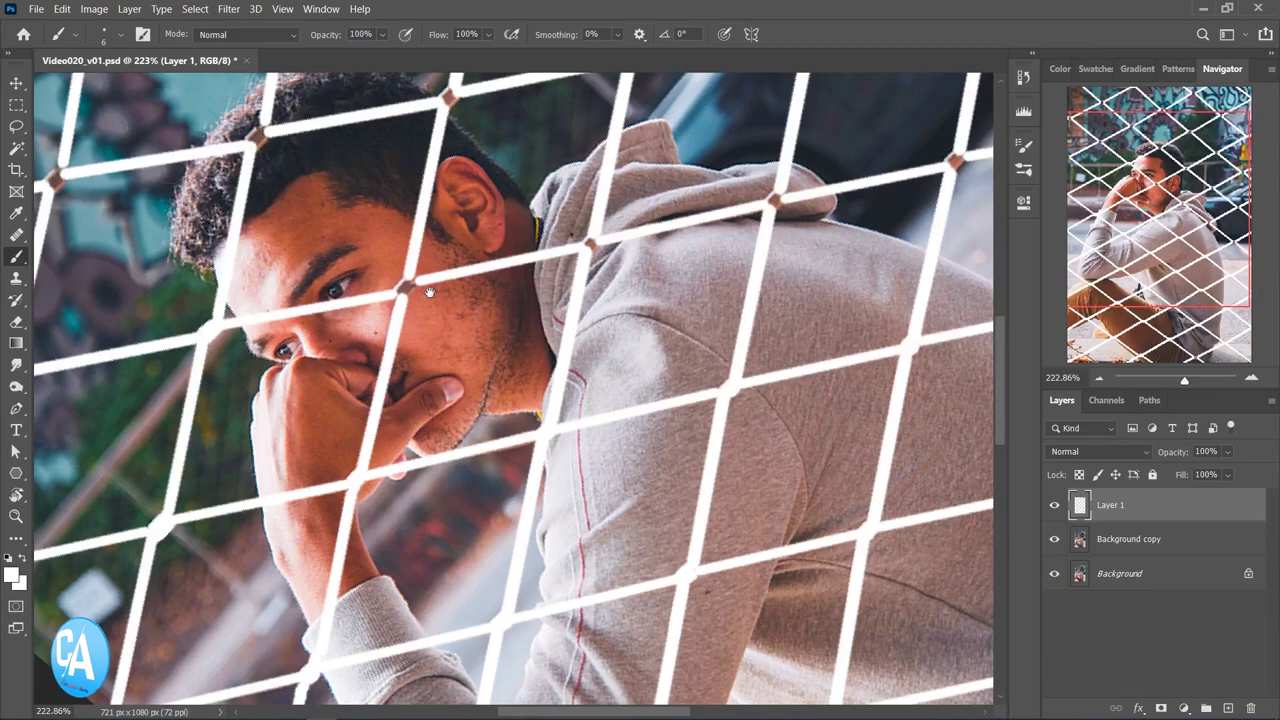
drag(429, 292, 384, 315)
drag(755, 228, 565, 253)
mouse_move(636, 194)
mouse_down()
mouse_move(678, 252)
mouse_move(800, 261)
mouse_up()
drag(508, 194, 531, 277)
mouse_move(455, 303)
mouse_down()
mouse_move(620, 258)
mouse_move(658, 230)
mouse_move(630, 312)
mouse_move(618, 255)
mouse_up()
drag(419, 249, 464, 337)
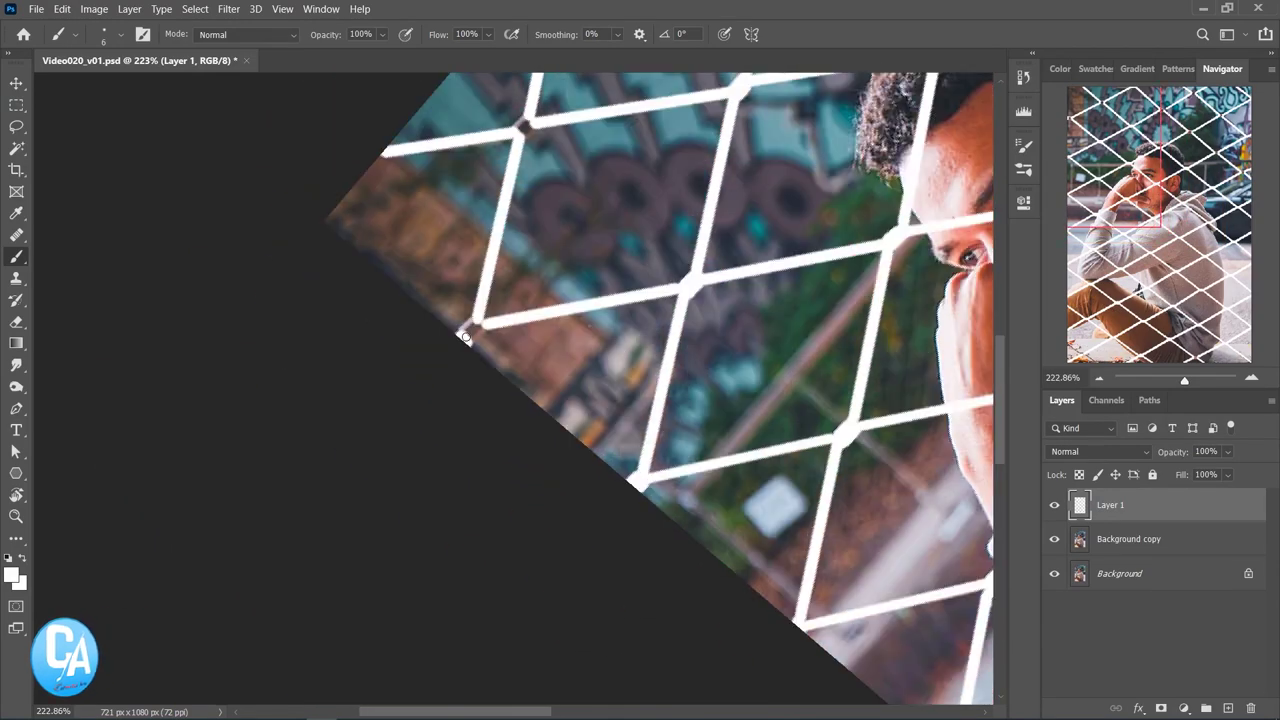
scroll(530, 367, up, 5)
scroll(578, 269, right, 1)
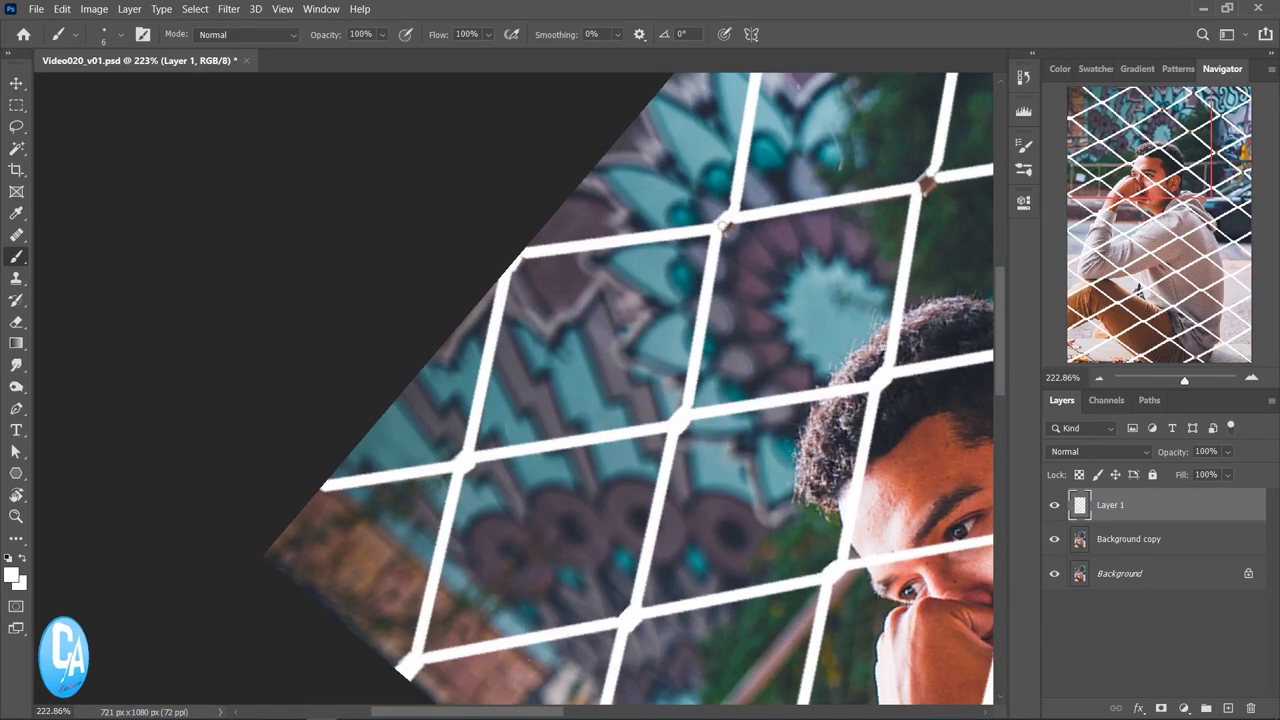
scroll(565, 265, right, 1)
scroll(560, 262, right, 1)
scroll(553, 260, right, 1)
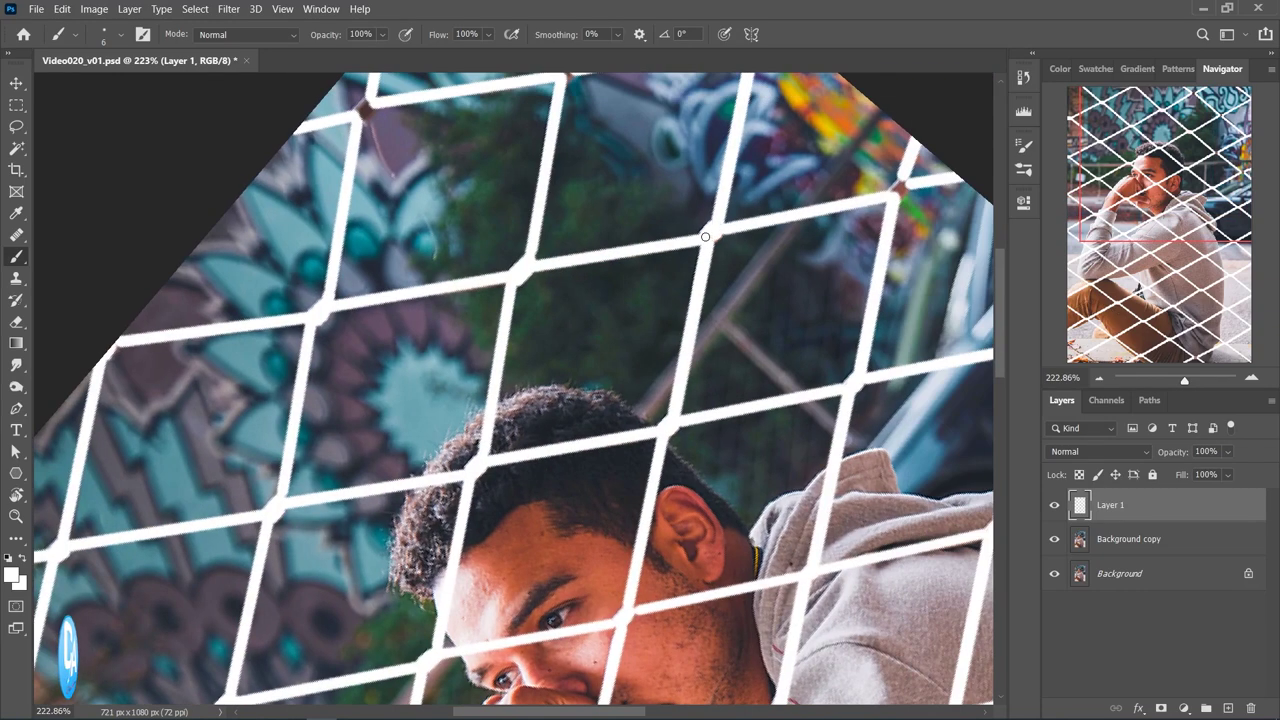
scroll(600, 268, right, 4)
scroll(685, 284, up, 2)
scroll(708, 240, left, 4)
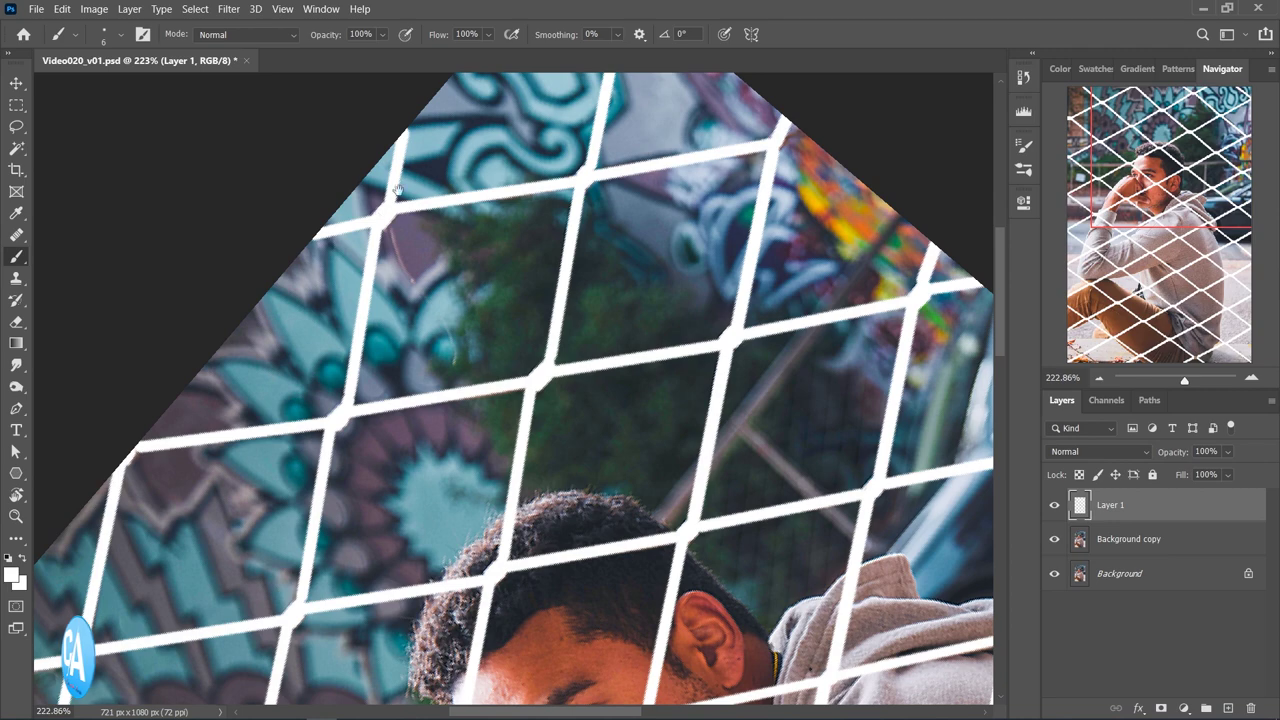
key(ctrl+minus)
key(ctrl+minus)
key(ctrl+minus)
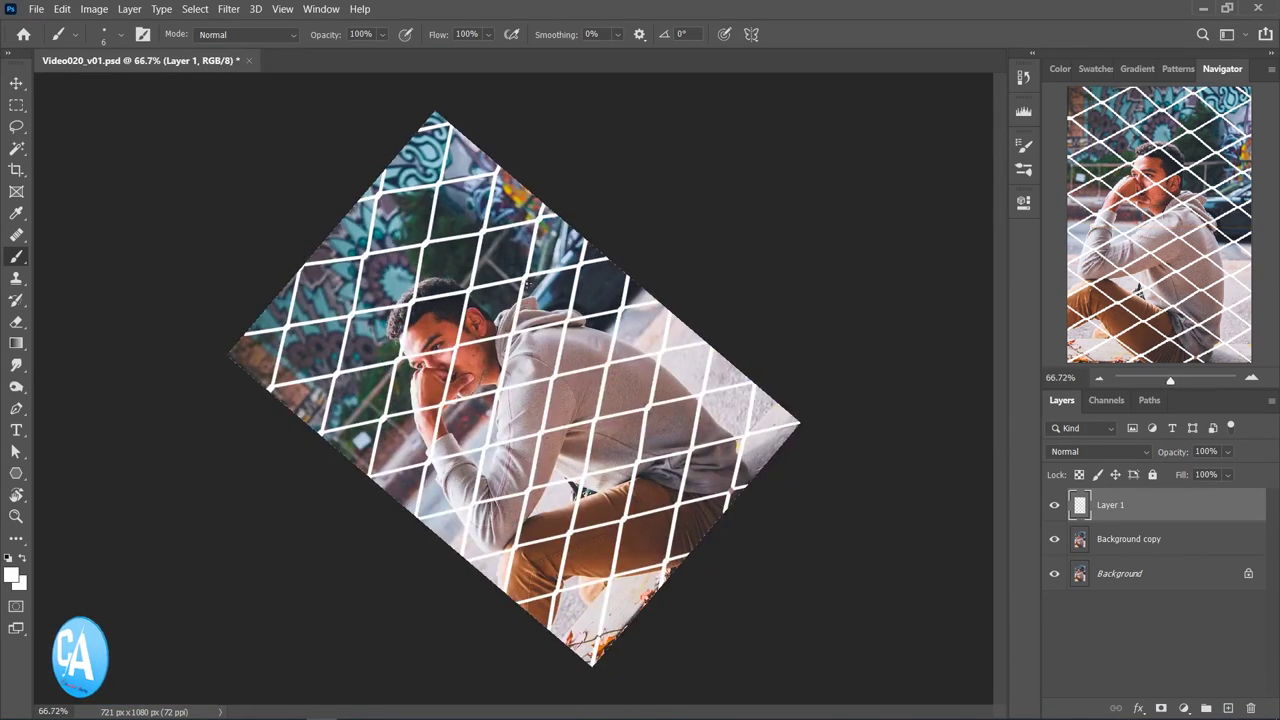
key(Escape)
Zoom onto the face, fade Layer 1 to 42% opacity to compare, then restore 100%.
drag(637, 338, 657, 337)
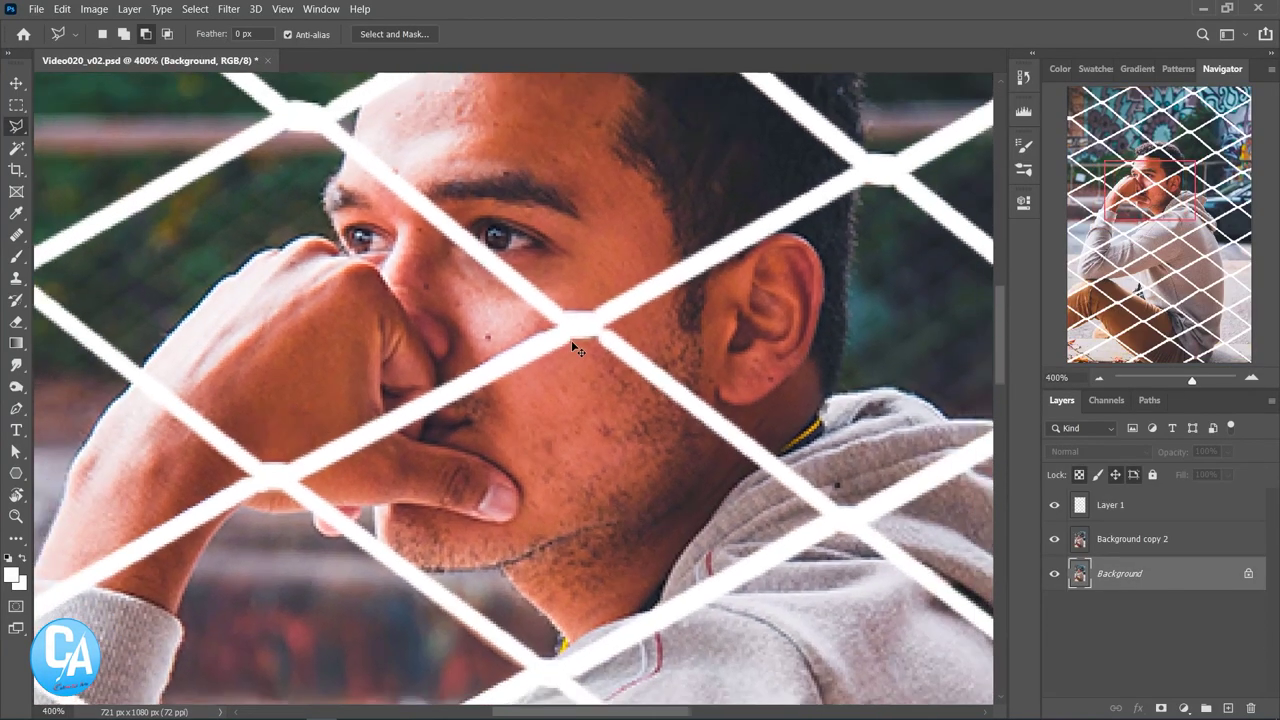
mouse_move(571, 340)
mouse_down()
mouse_move(540, 340)
mouse_move(640, 342)
mouse_up()
click(1077, 512)
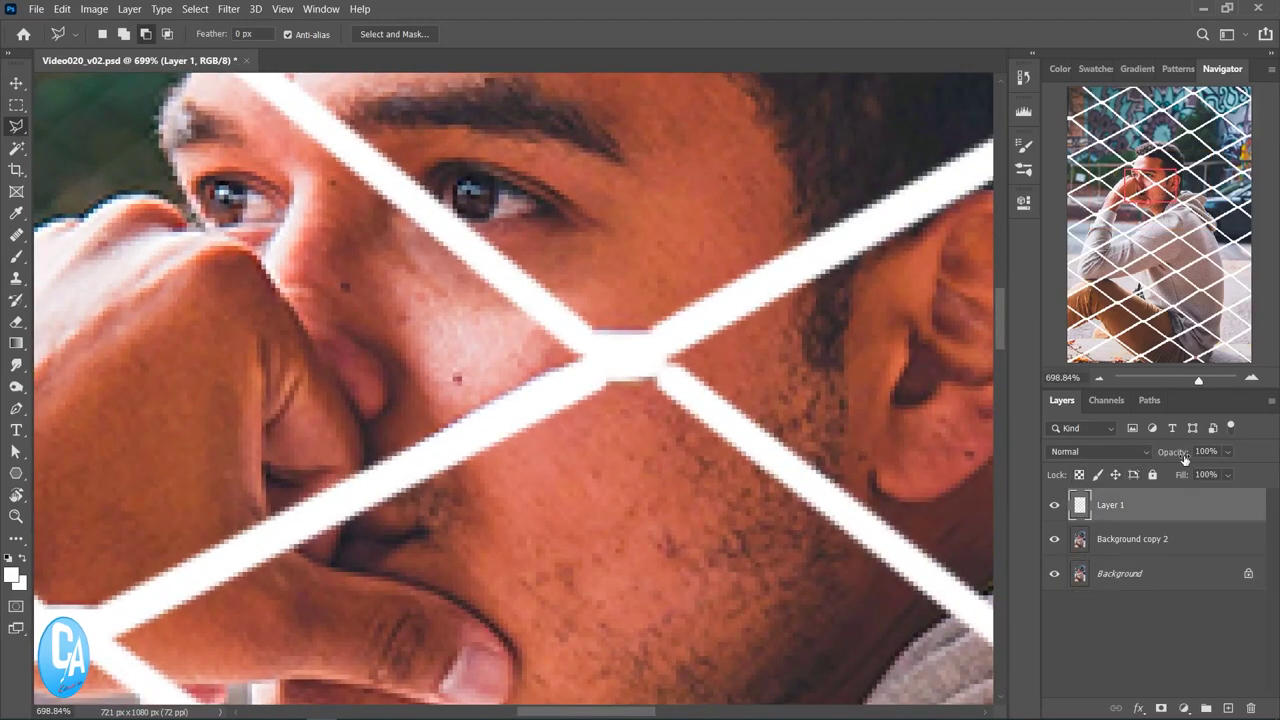
drag(1160, 456, 1135, 456)
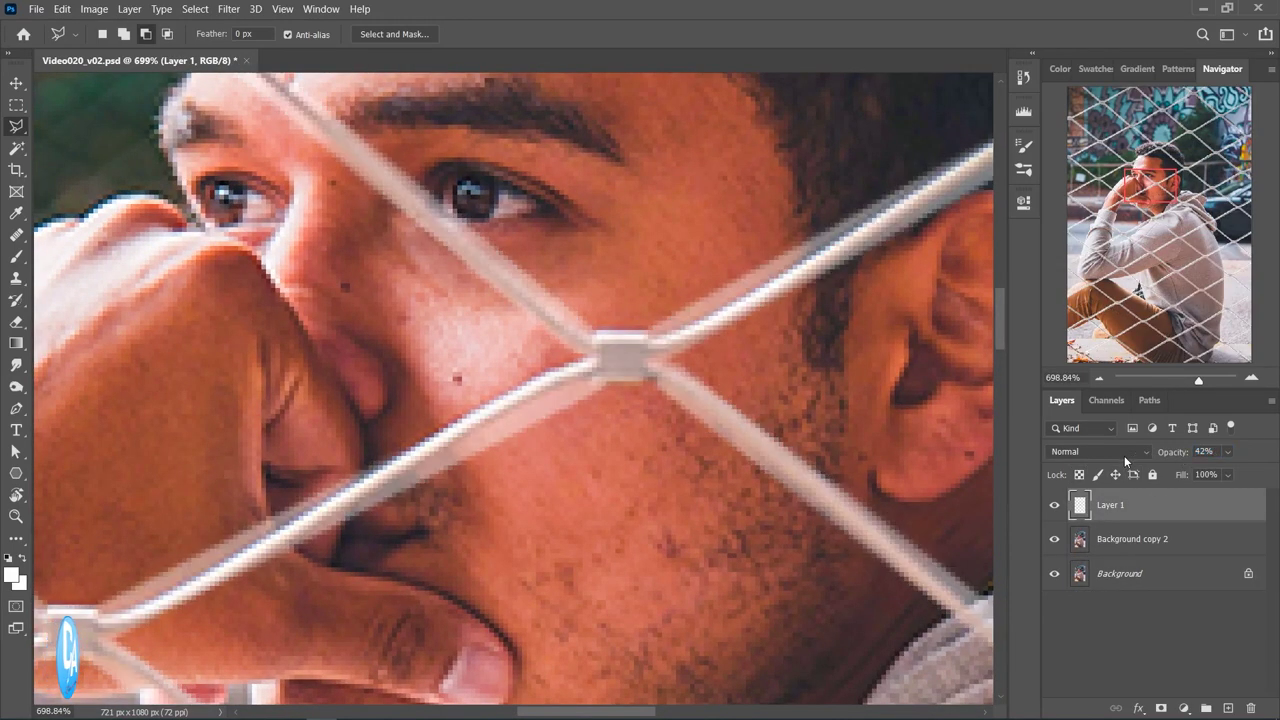
key(0)
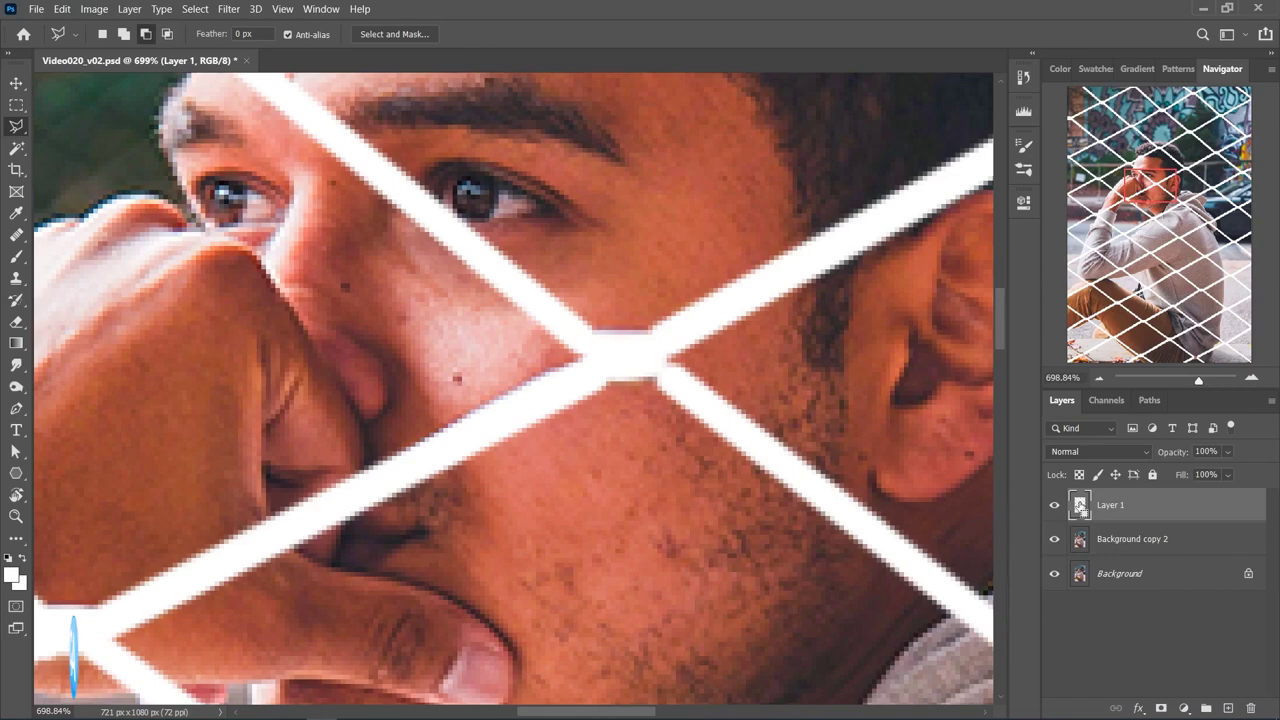
ctrl+click(1080, 505)
Hide the white tracing on Layer 1 and show Background copy 2 with the real fence.
click(1054, 539)
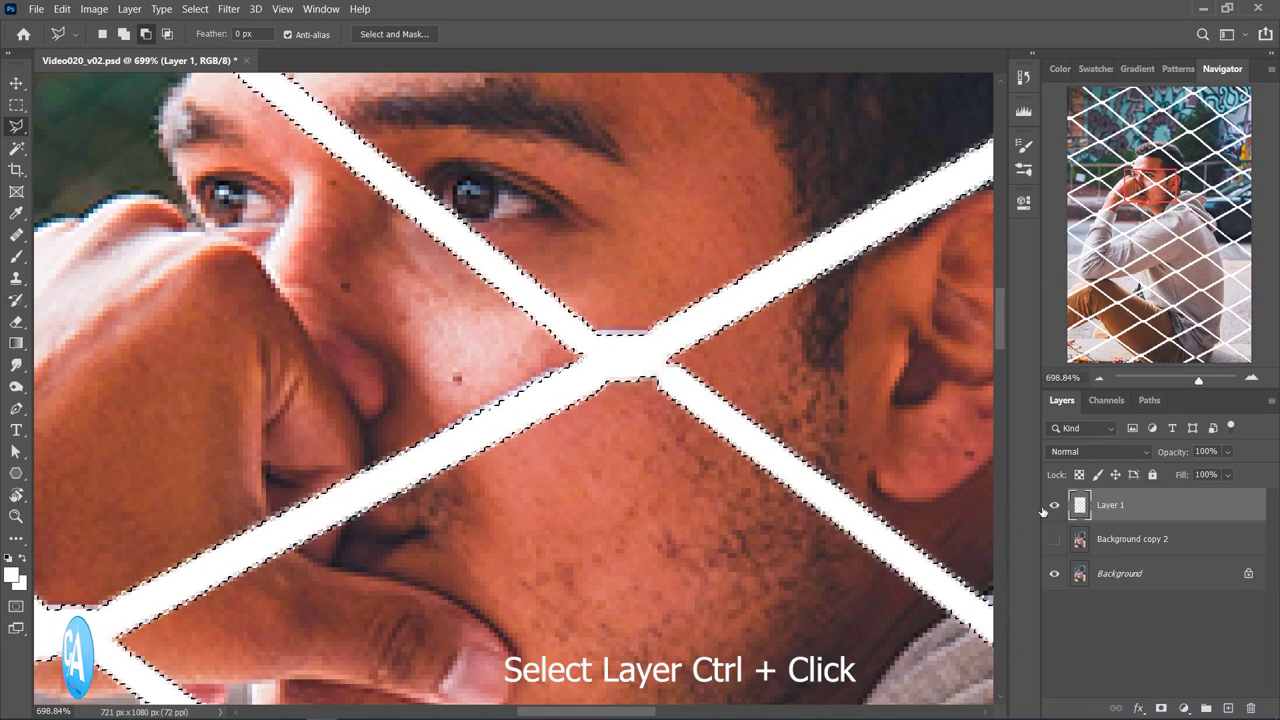
click(1054, 505)
click(1054, 539)
scroll(497, 452, up, 2)
scroll(497, 452, up, 2)
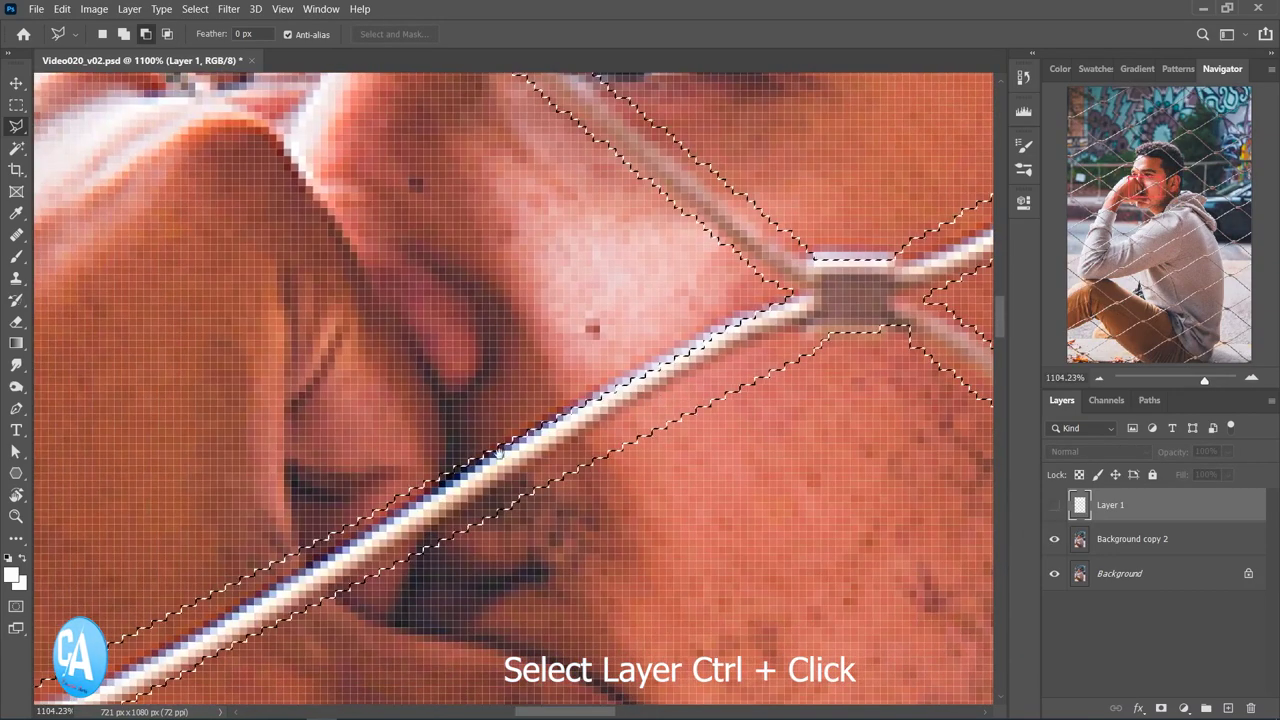
Add an outline of the wire across the cheek to the selection with the Polygonal Lasso.
drag(497, 452, 519, 293)
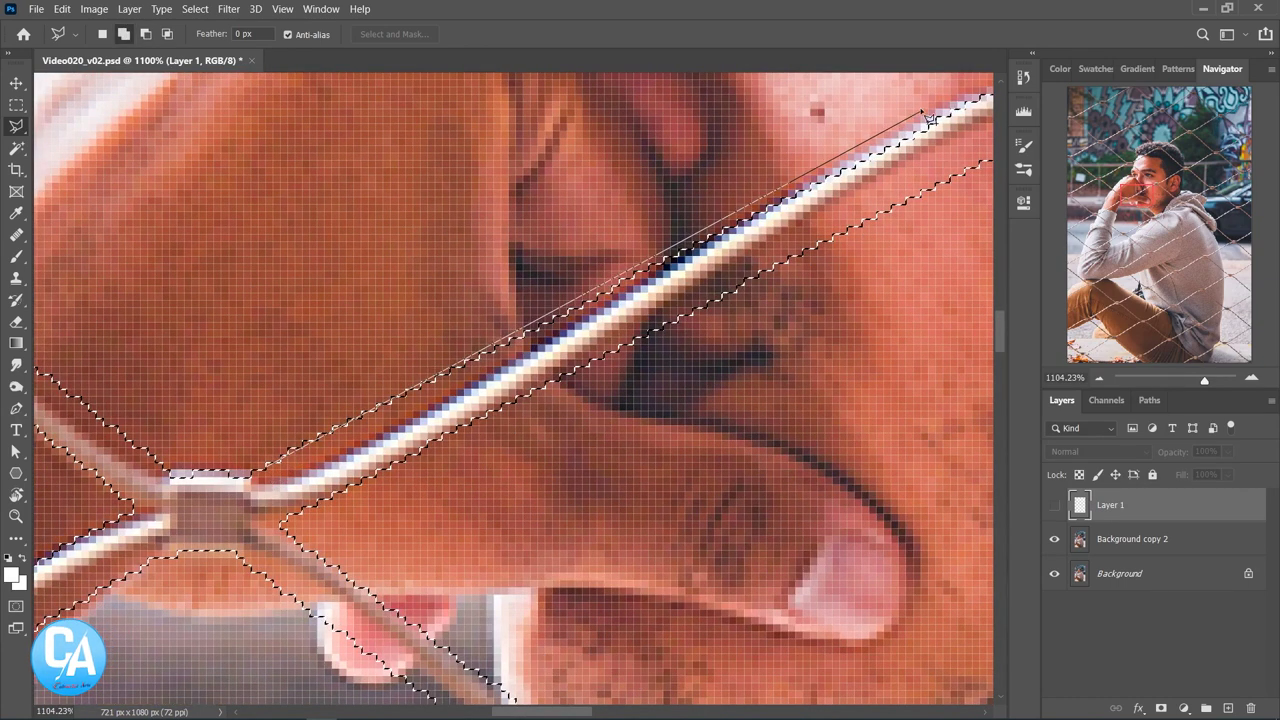
drag(928, 98, 532, 372)
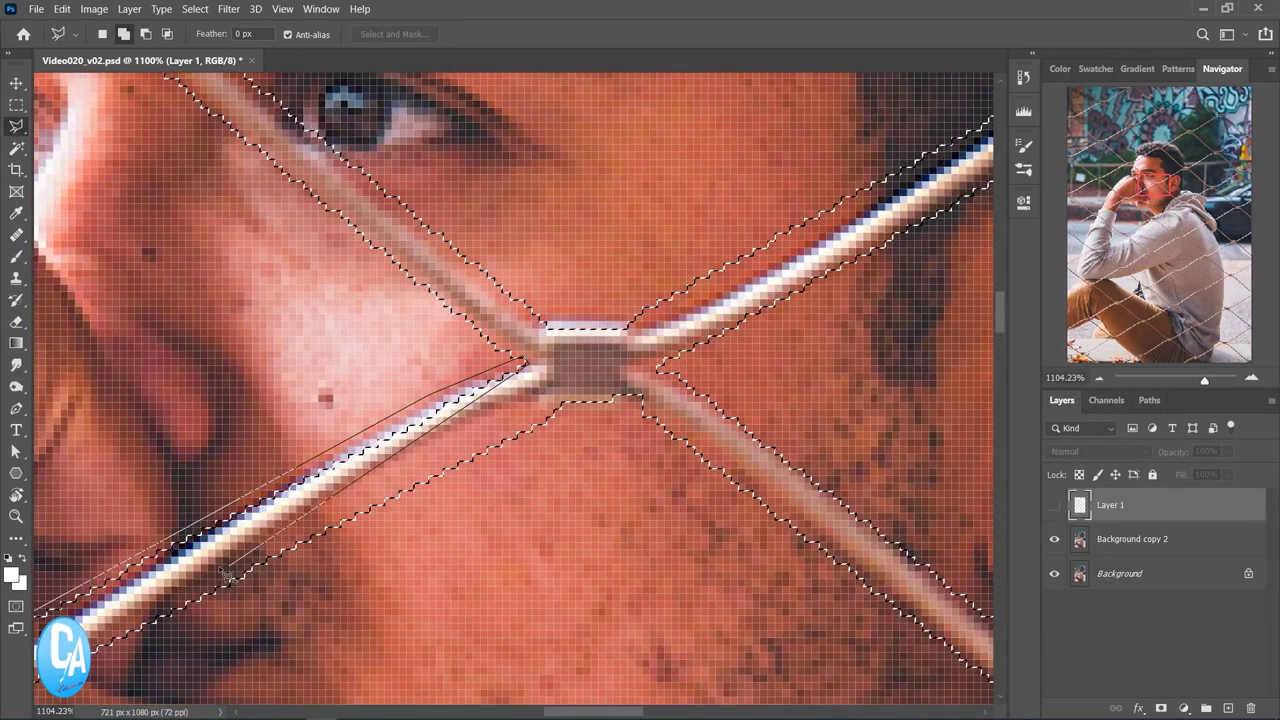
drag(820, 340, 531, 334)
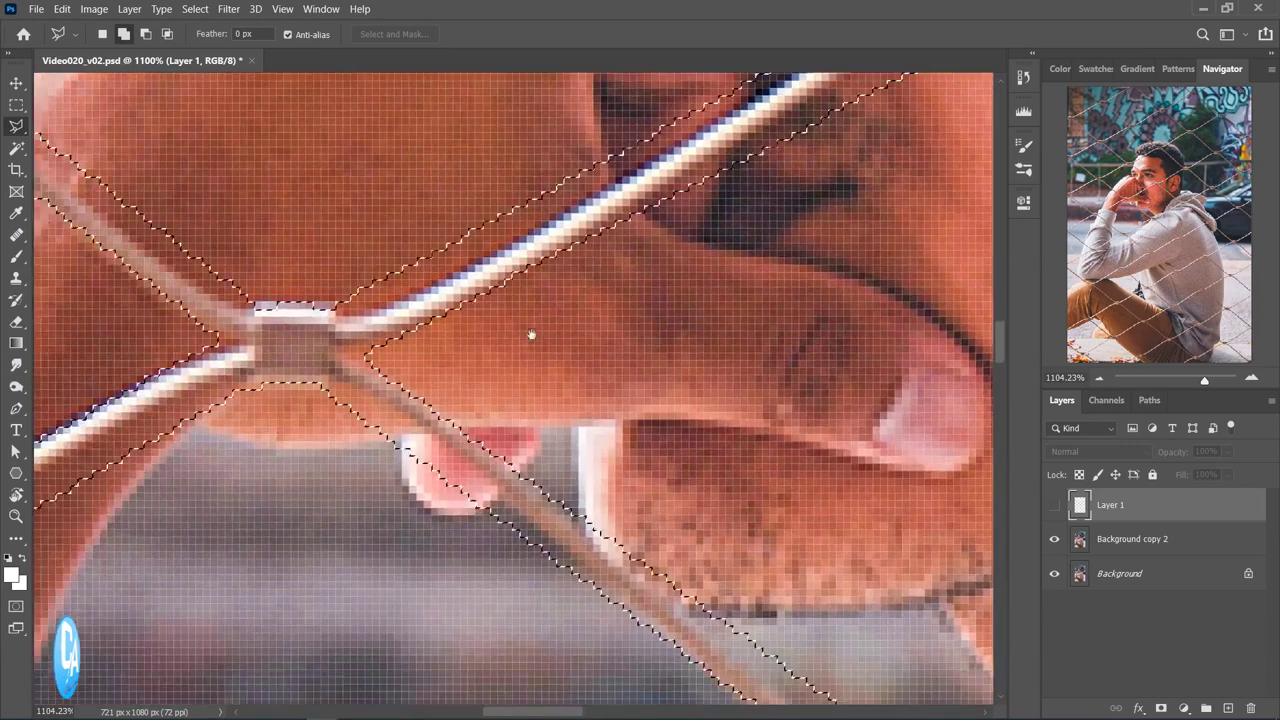
drag(250, 457, 620, 432)
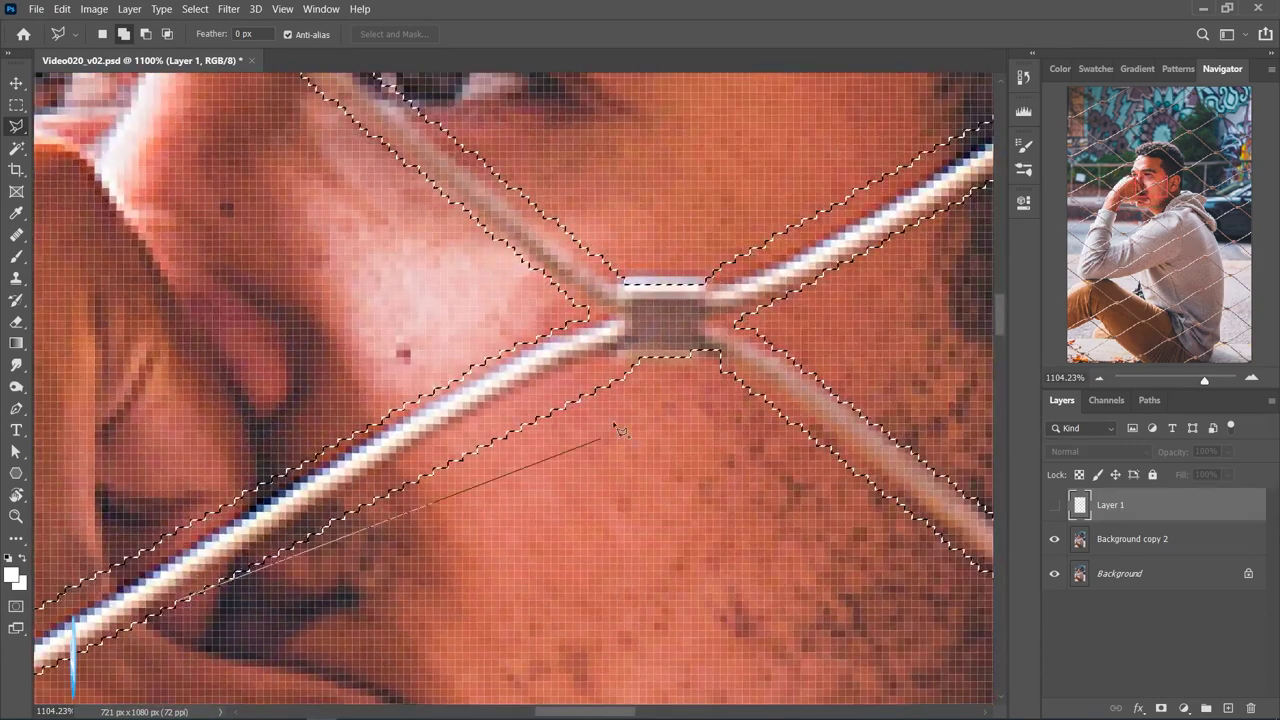
click(624, 349)
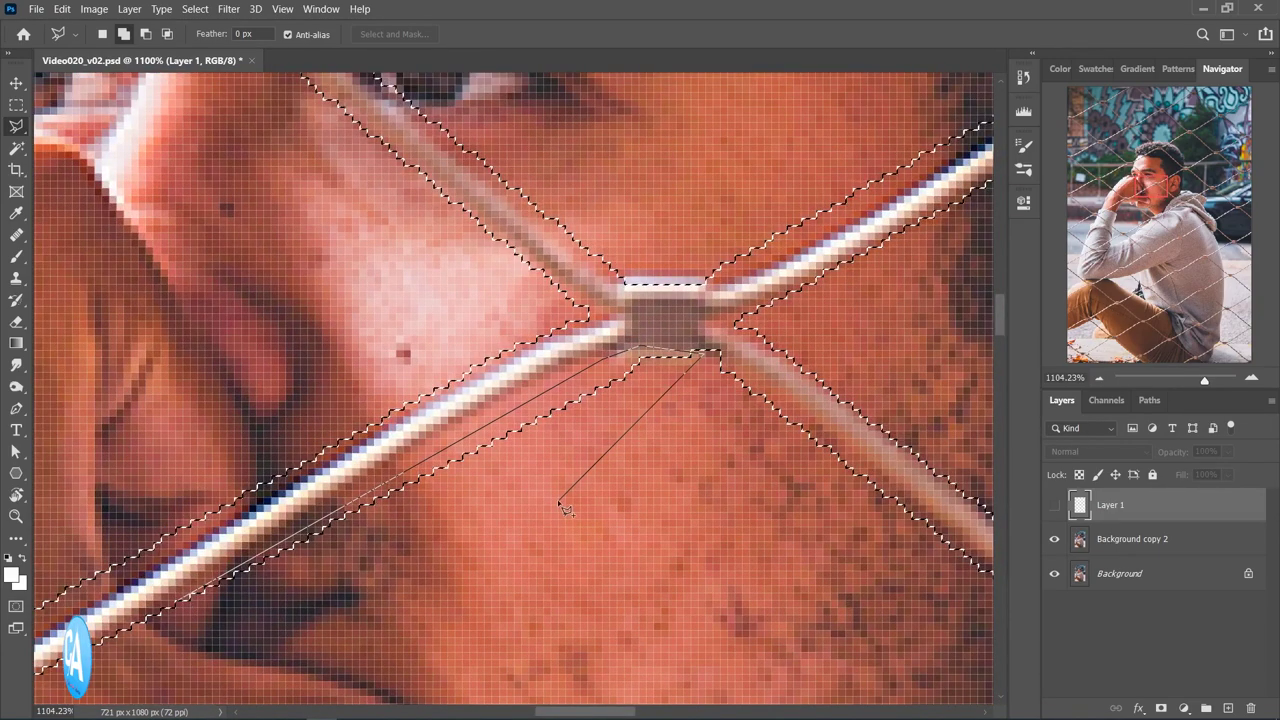
click(186, 606)
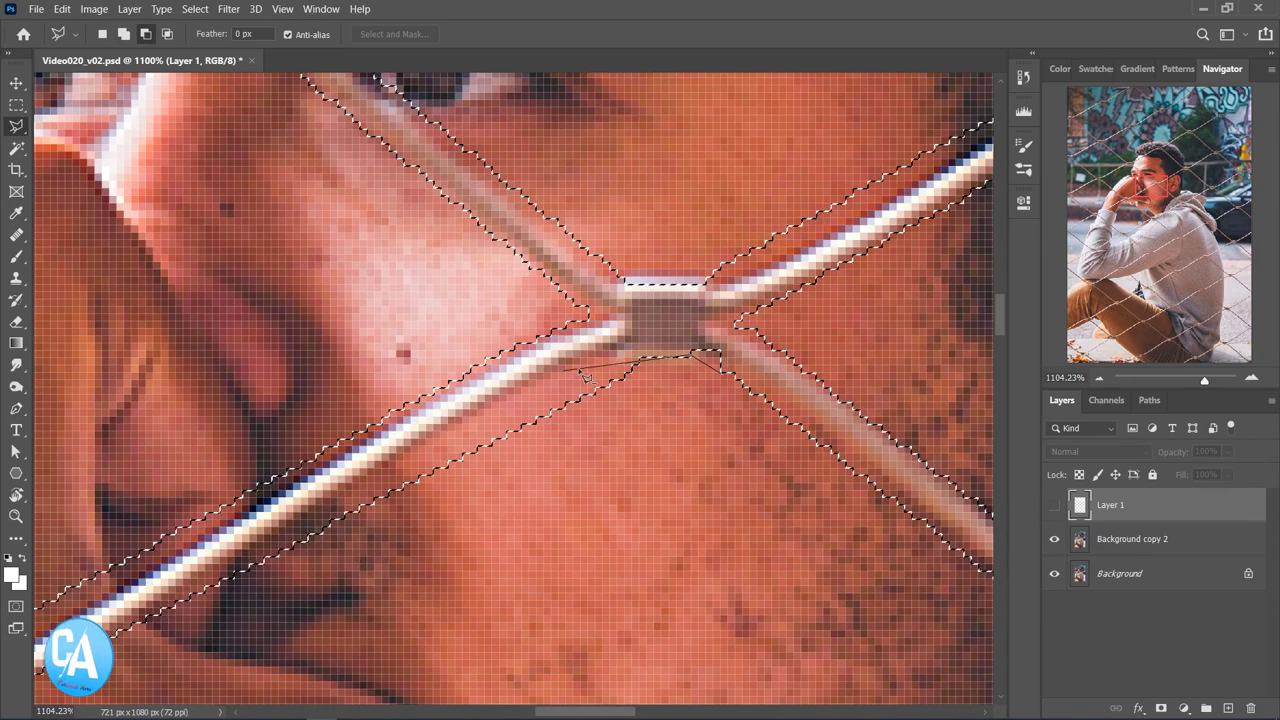
double_click(733, 385)
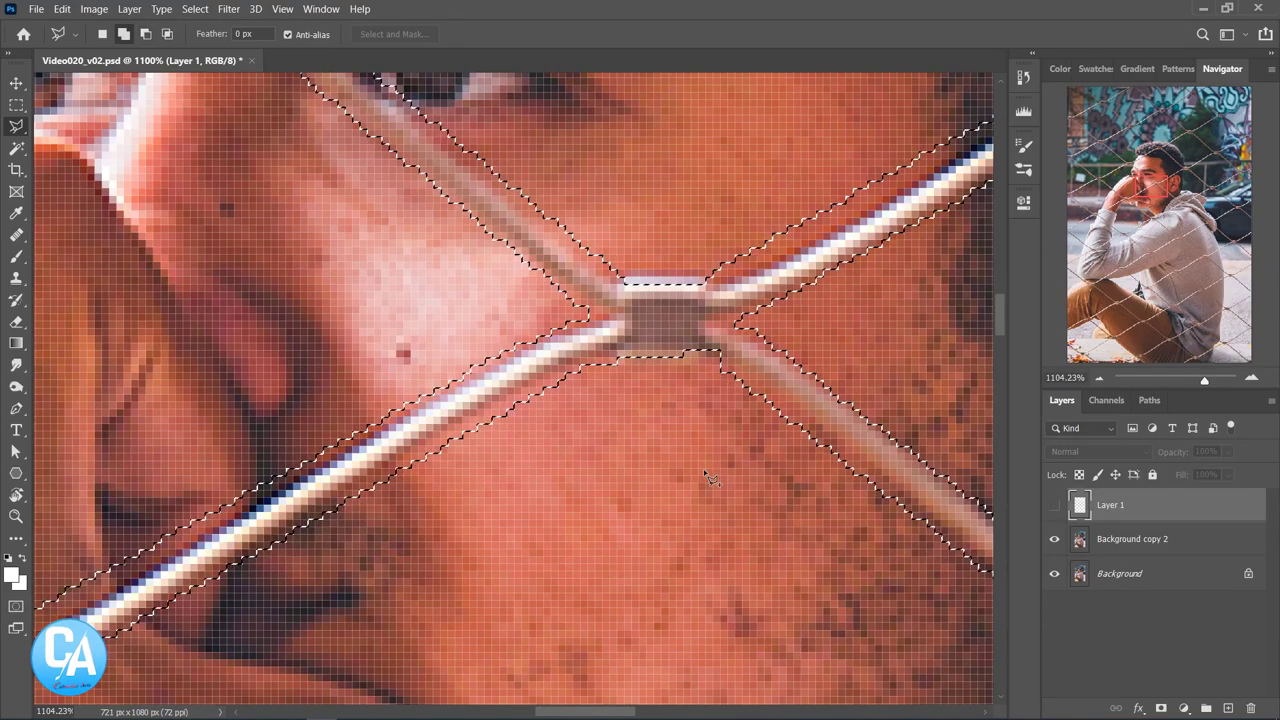
scroll(703, 468, down, 3)
scroll(703, 470, down, 2)
scroll(650, 450, down, 2)
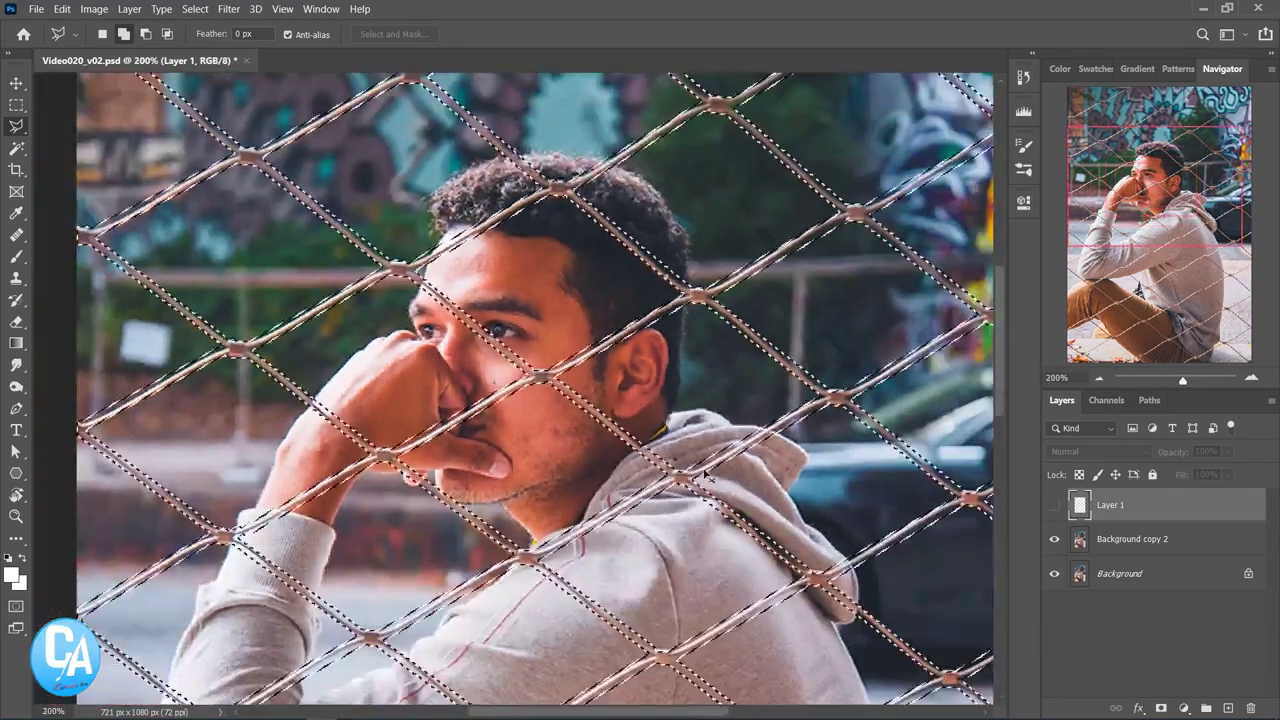
Zoom in on the ear and close an outline around the rope strand beside it.
scroll(590, 435, down, 2)
scroll(548, 425, up, 2)
scroll(580, 420, up, 1)
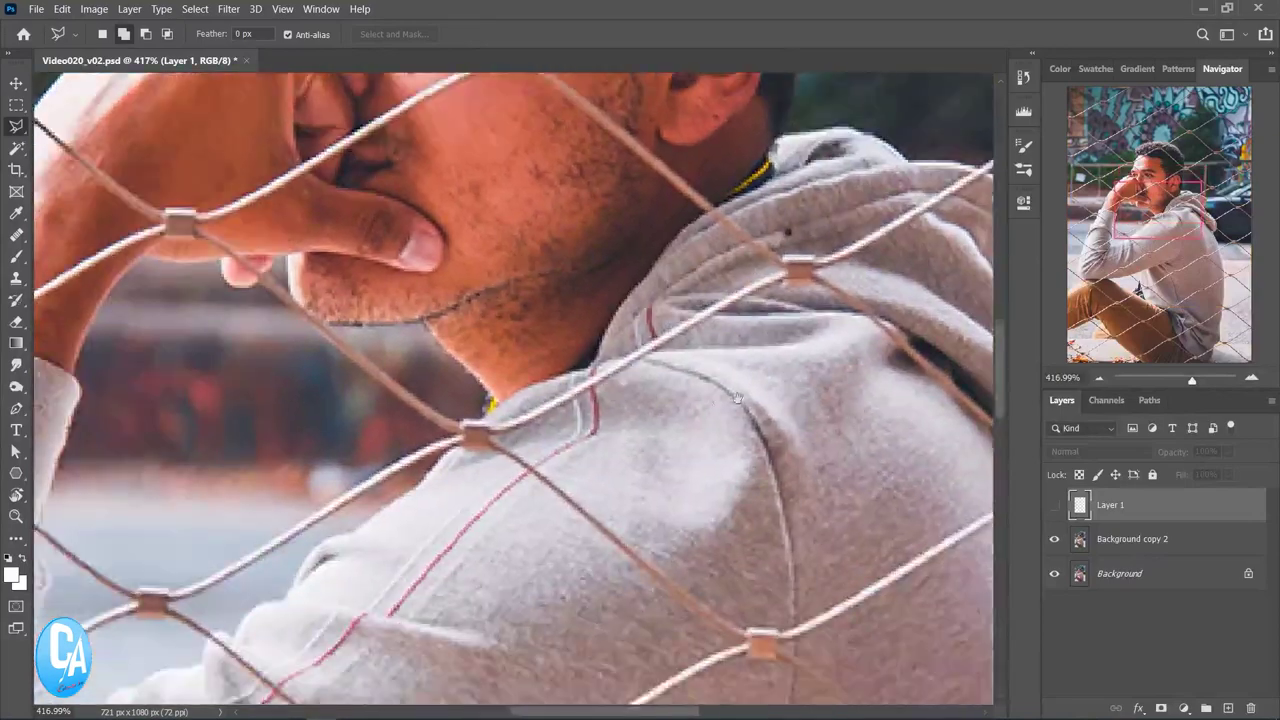
scroll(620, 413, up, 1)
scroll(660, 408, up, 1)
mouse_move(677, 405)
mouse_down()
mouse_move(485, 345)
mouse_move(735, 358)
mouse_up()
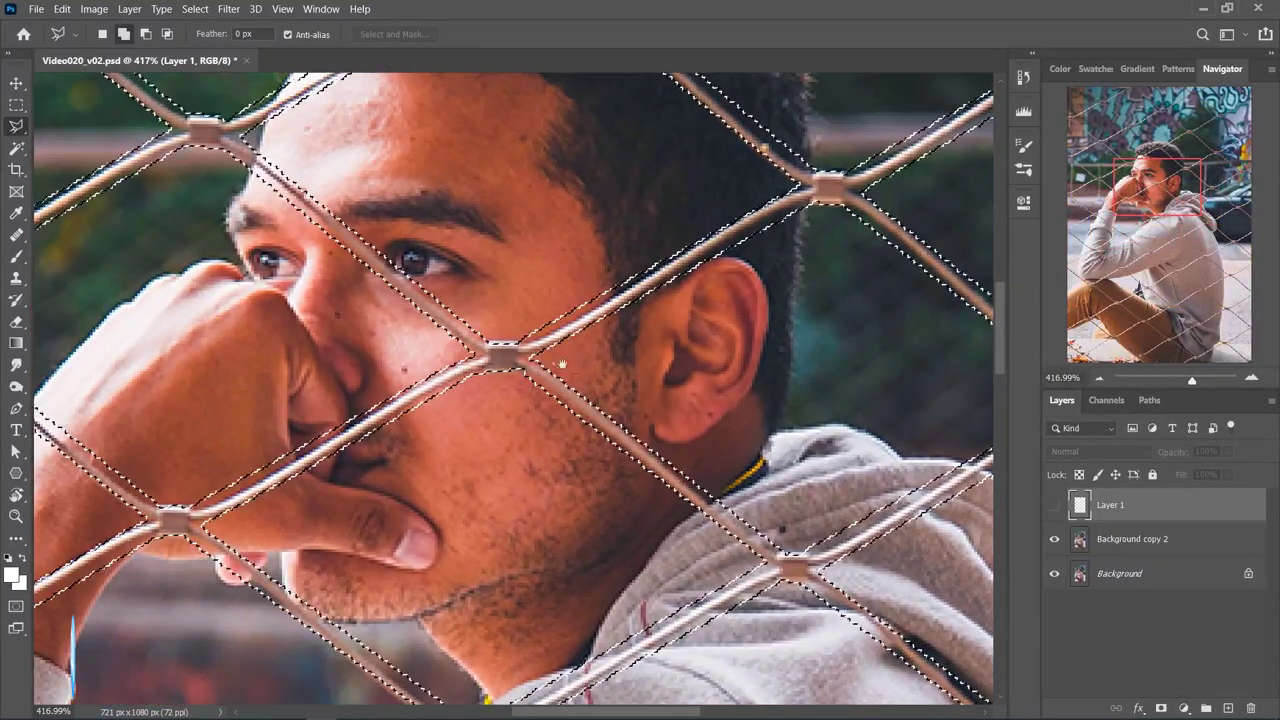
drag(400, 300, 643, 451)
drag(762, 456, 539, 417)
scroll(611, 402, up, 1)
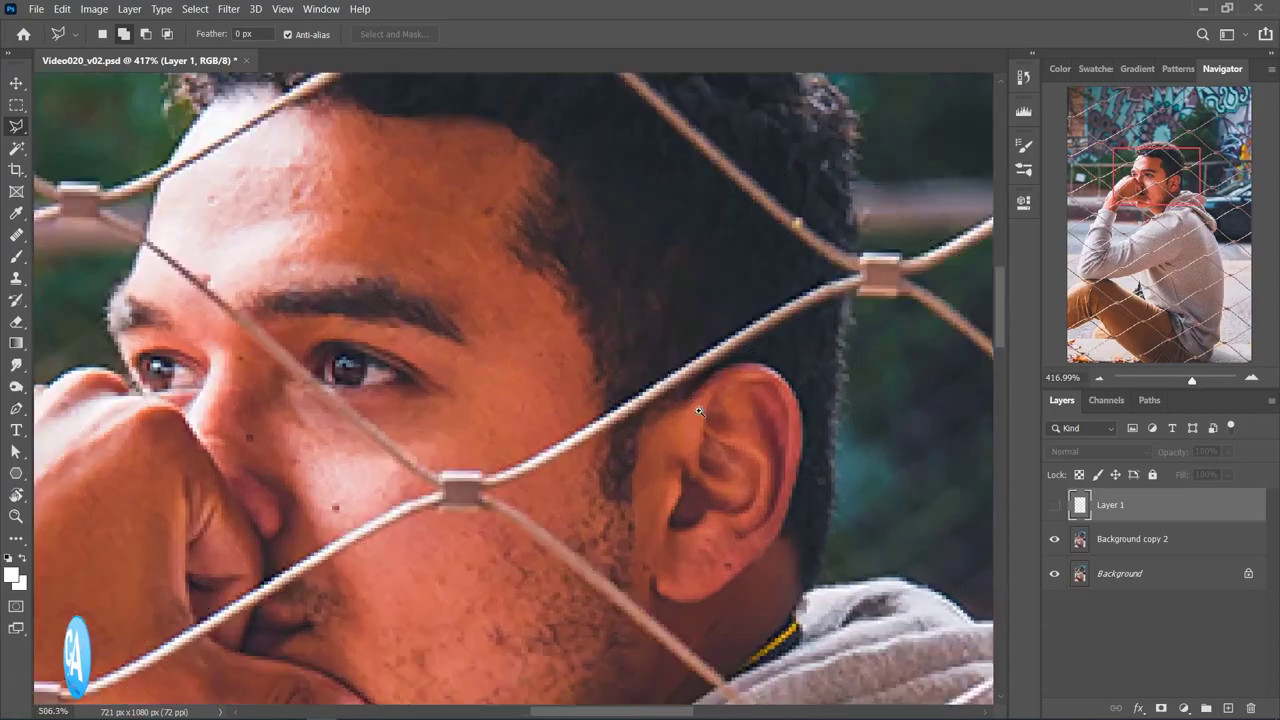
scroll(708, 380, up, 1)
scroll(762, 367, up, 1)
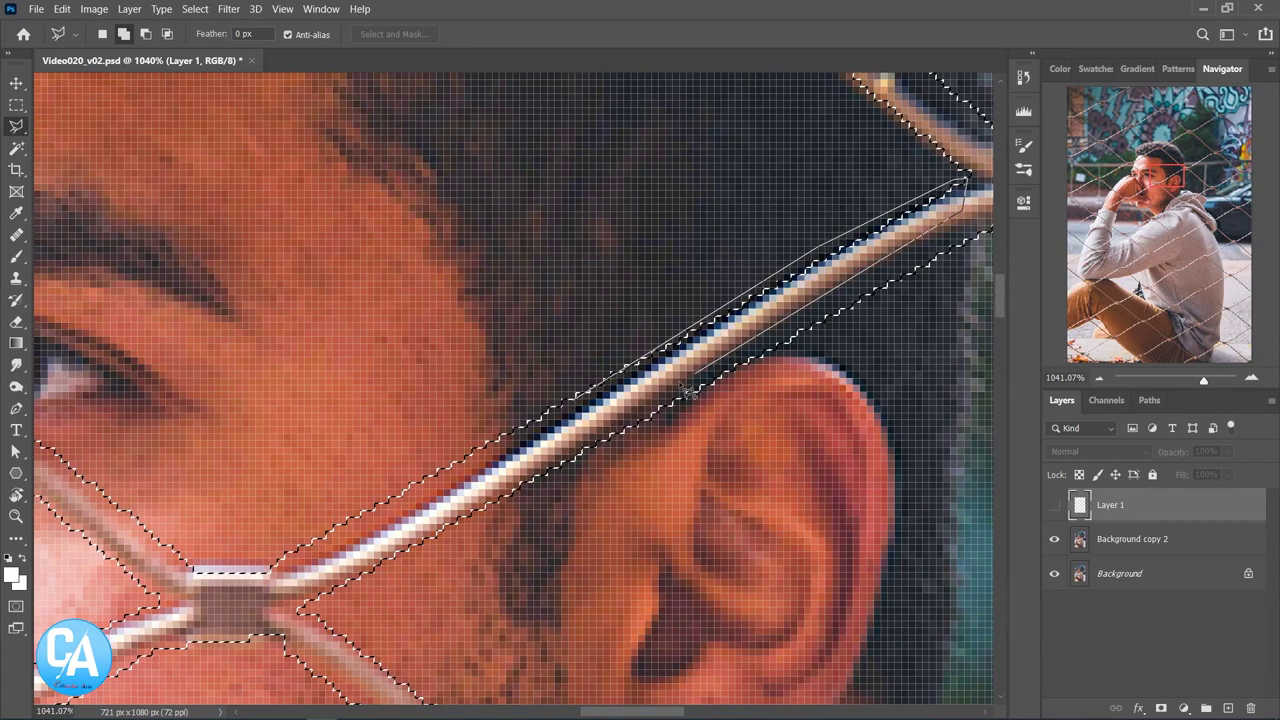
click(580, 405)
Outline the rope strand over the hair to add it to the selection.
scroll(590, 380, down, 1)
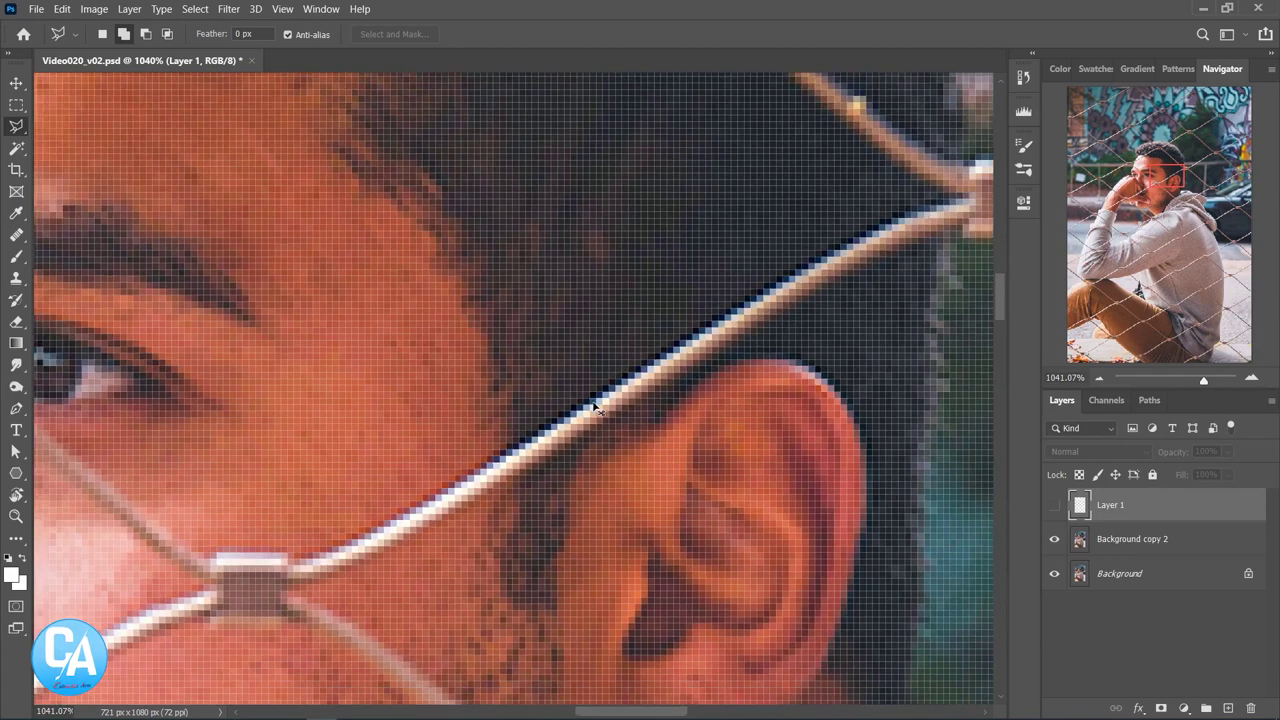
scroll(600, 350, down, 1)
click(520, 110)
click(722, 284)
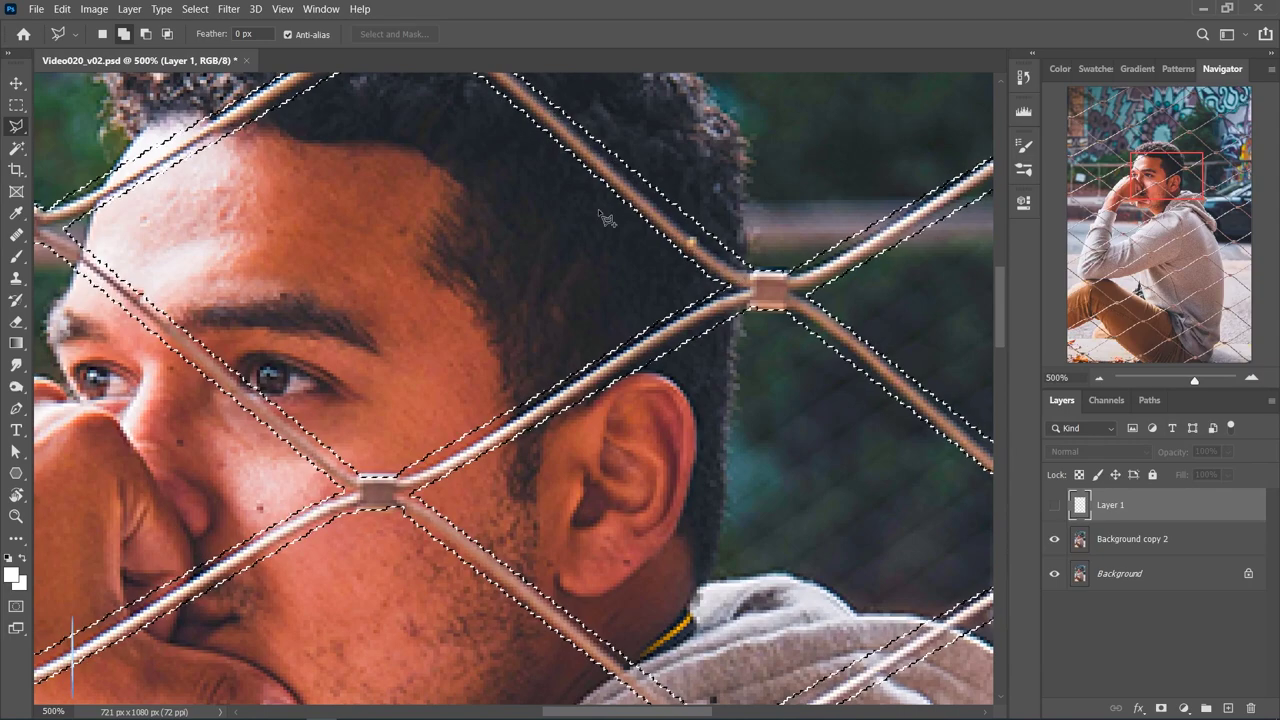
Add the rope along the shoulder and the shoulder knot to the wire selection.
scroll(600, 302, down, 5)
scroll(600, 302, left, 5)
scroll(600, 302, down, 5)
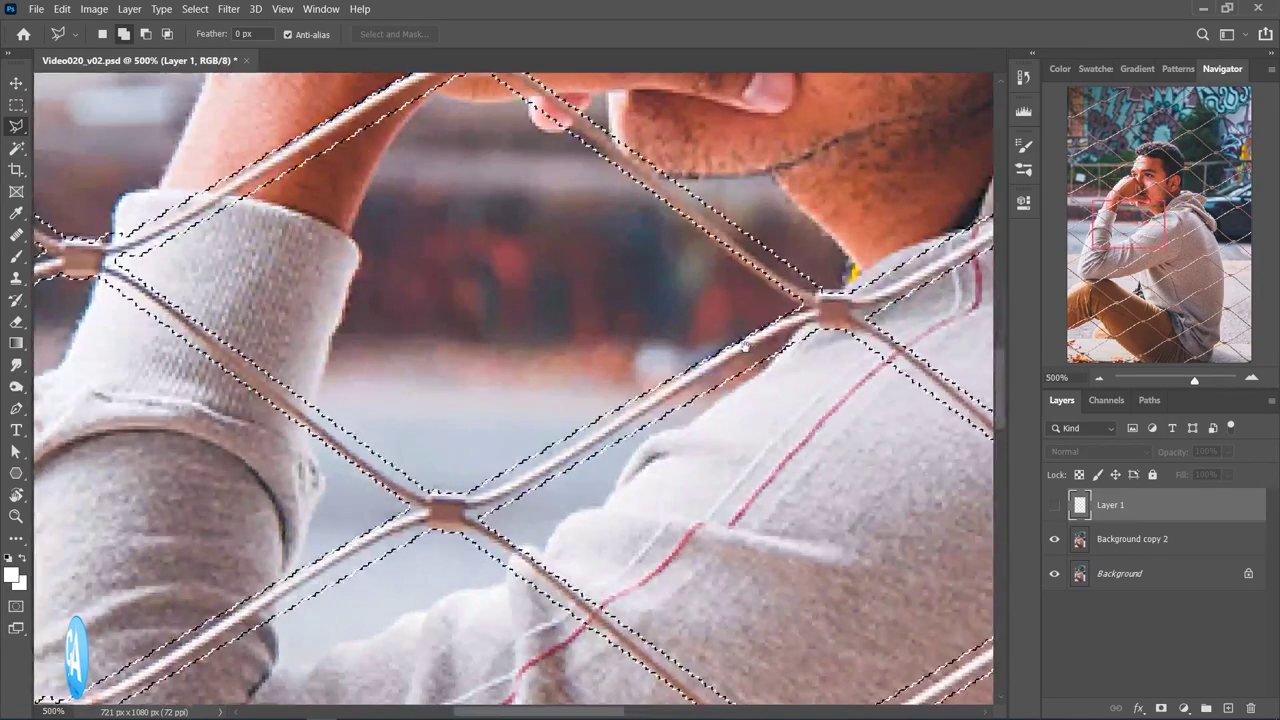
scroll(600, 302, right, 2)
click(694, 301)
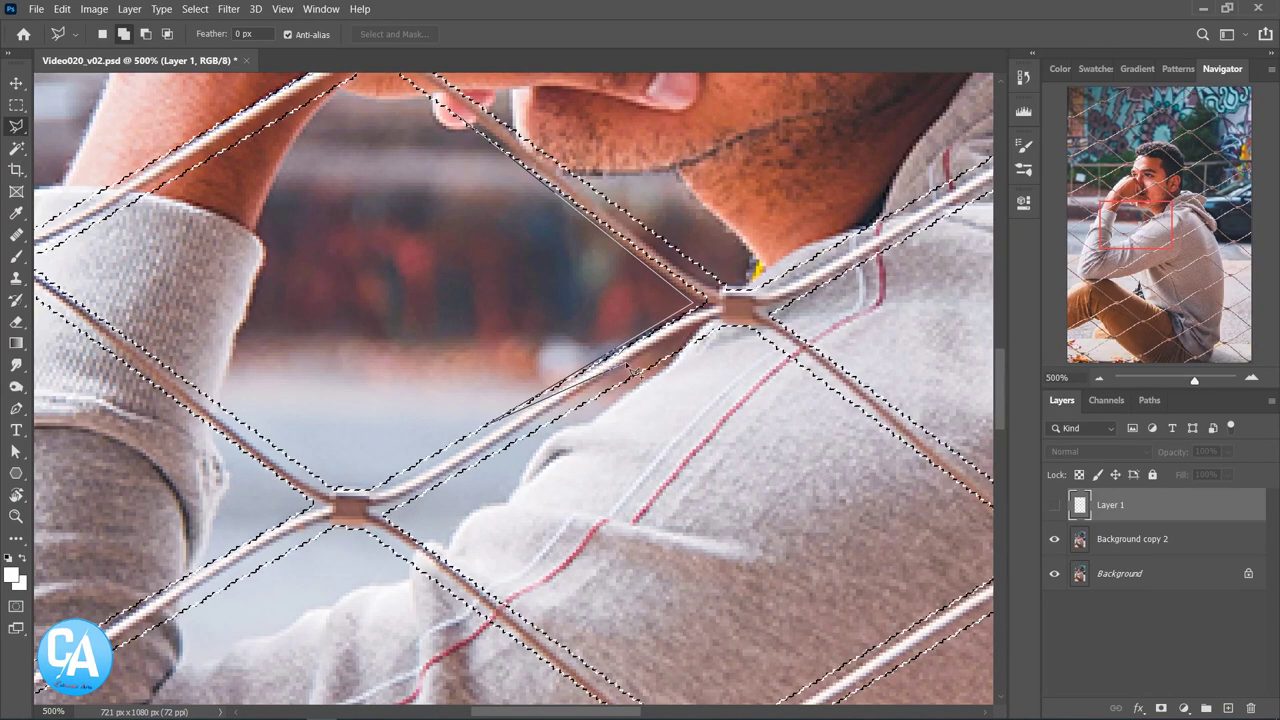
click(686, 294)
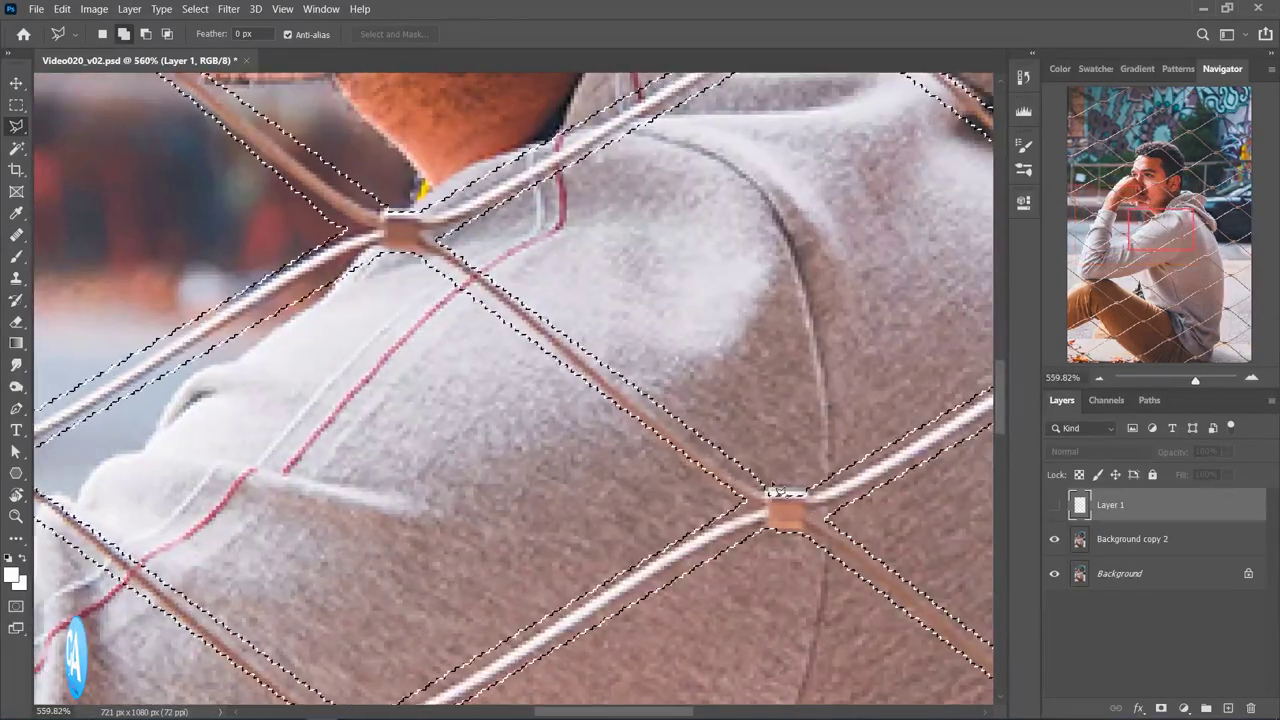
click(762, 491)
click(818, 483)
click(810, 545)
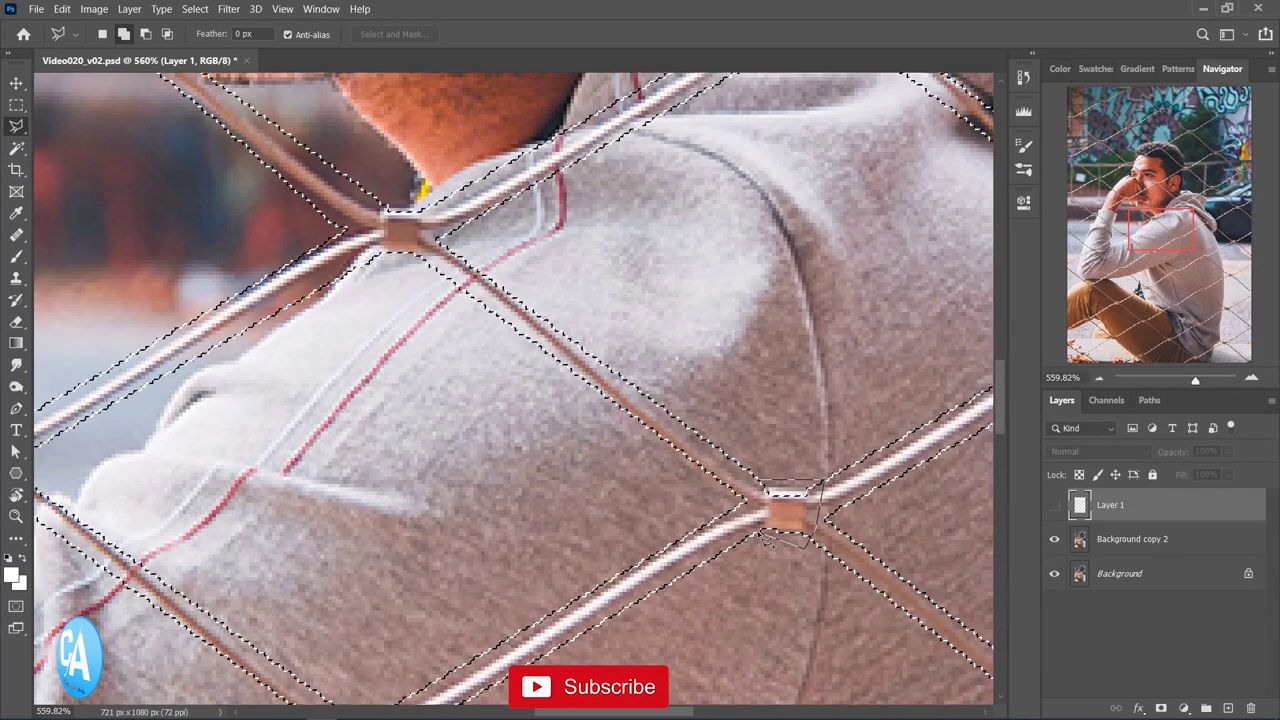
click(762, 491)
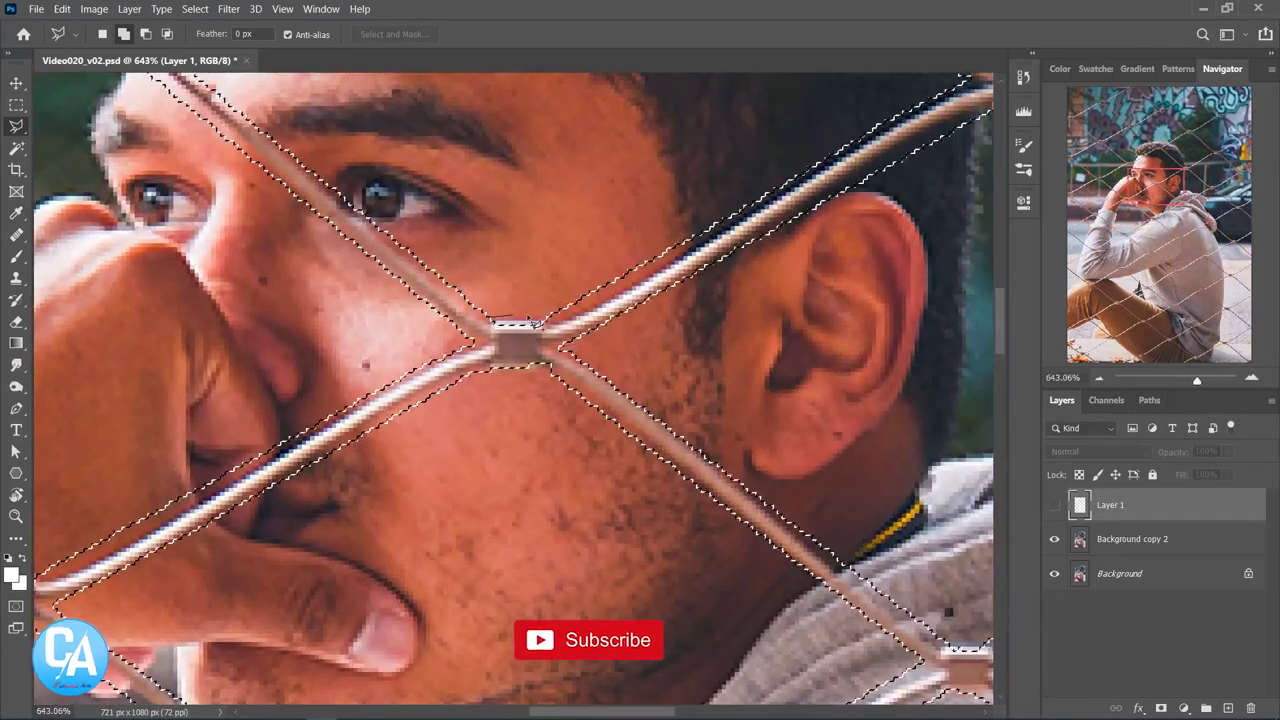
Add the cheek knot and the knot beside the forehead, then zoom out.
click(545, 323)
click(553, 372)
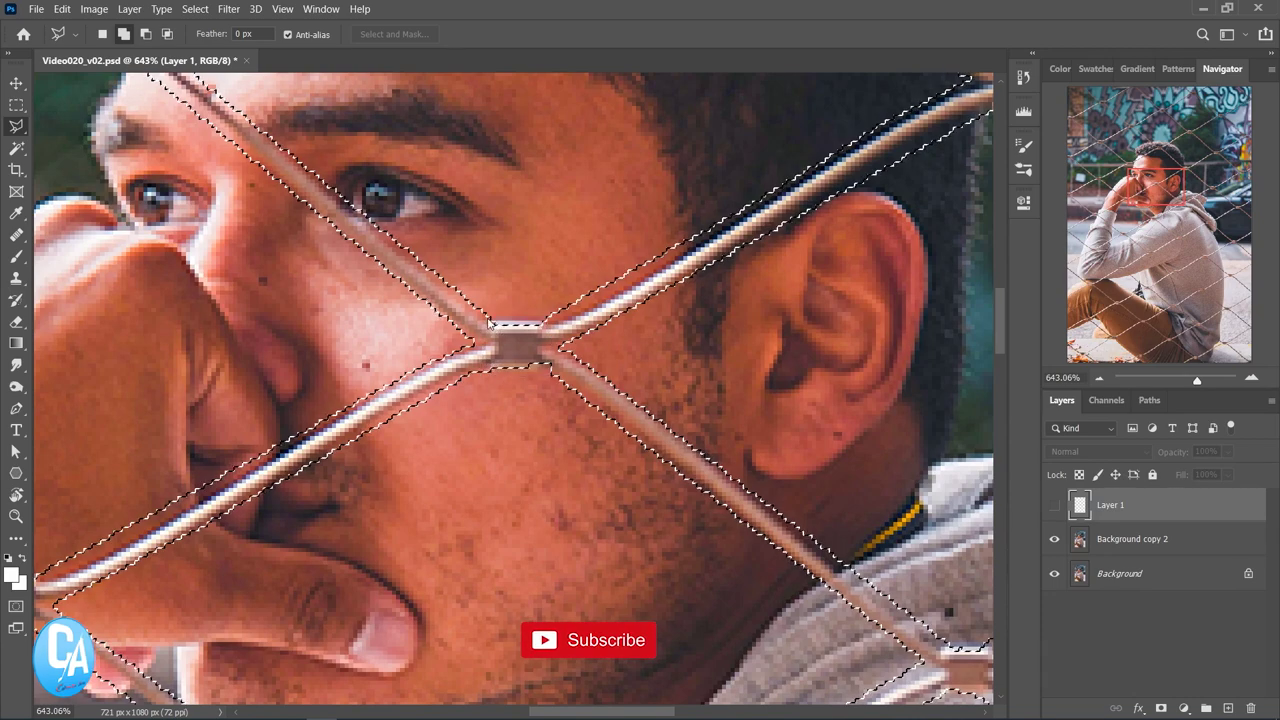
scroll(488, 326, up, 5)
scroll(488, 326, left, 5)
click(367, 294)
click(360, 351)
click(297, 351)
click(302, 318)
click(312, 295)
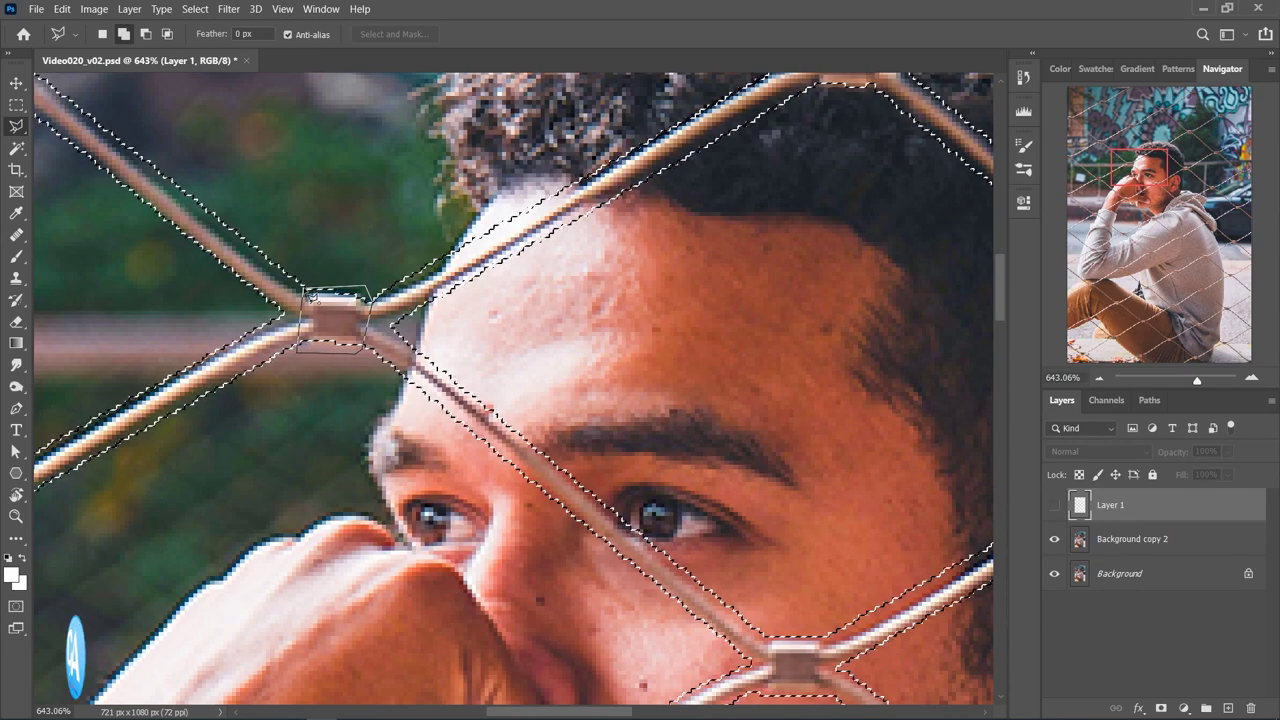
key(ctrl+minus)
key(ctrl+minus)
key(ctrl+minus)
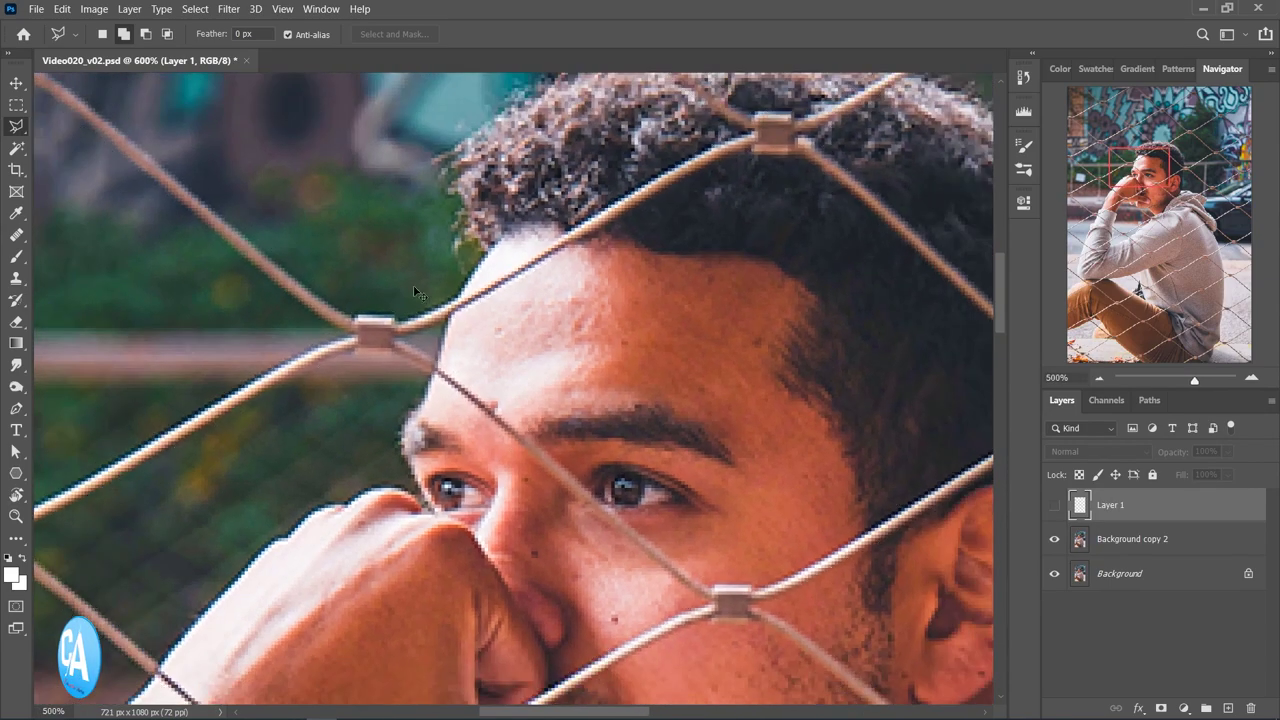
key(ctrl+minus)
key(ctrl+minus)
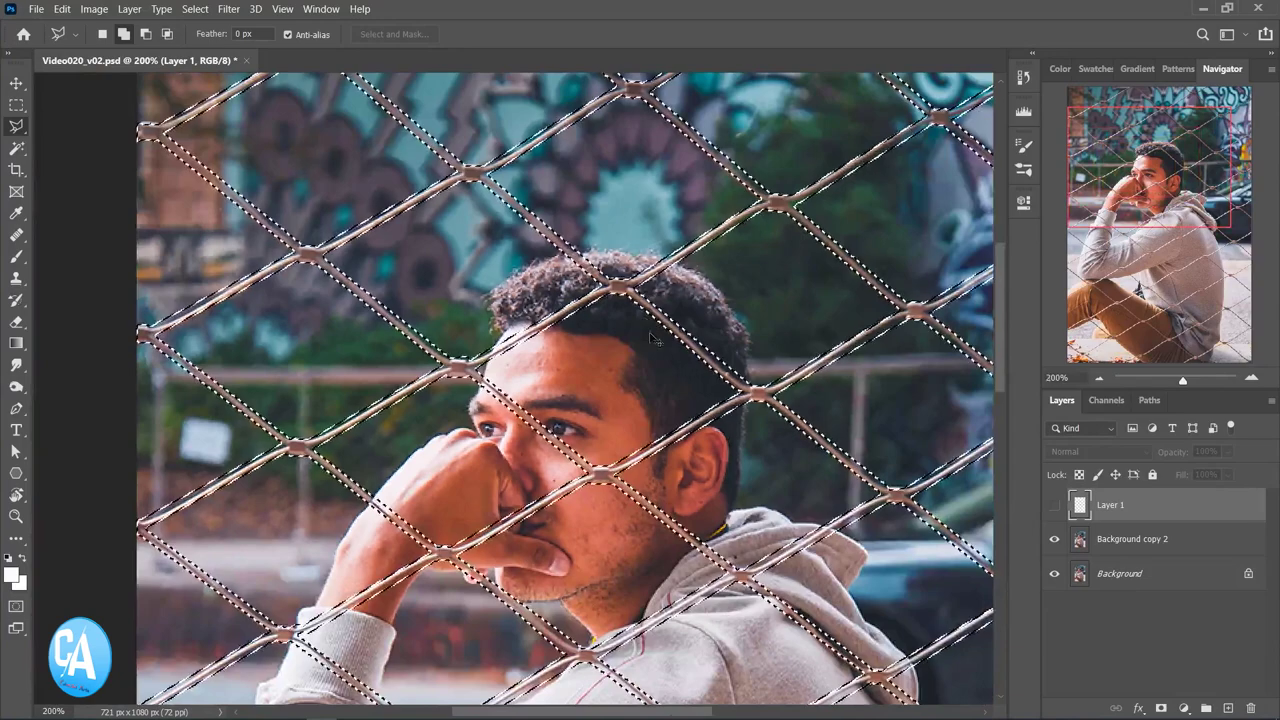
key(ctrl+minus)
Outline the wire segment crossing the sweater into the selection and fit the whole image on screen.
scroll(589, 599, up, 5)
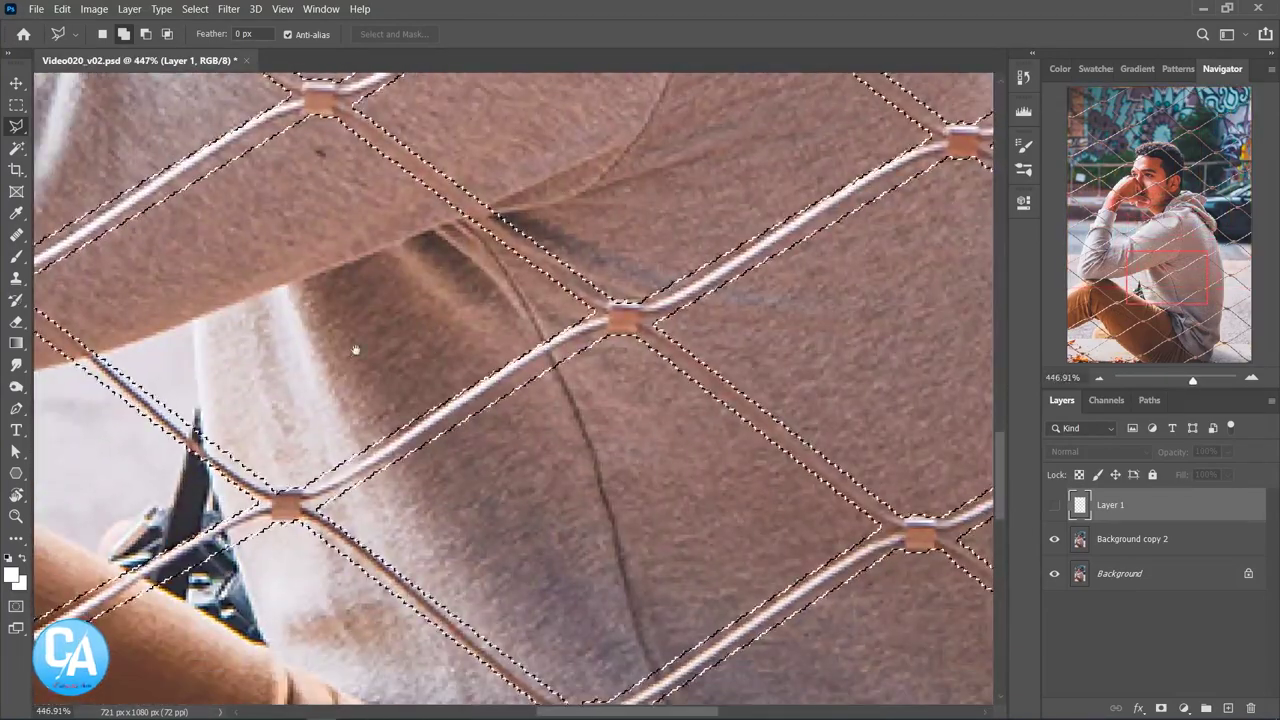
click(420, 400)
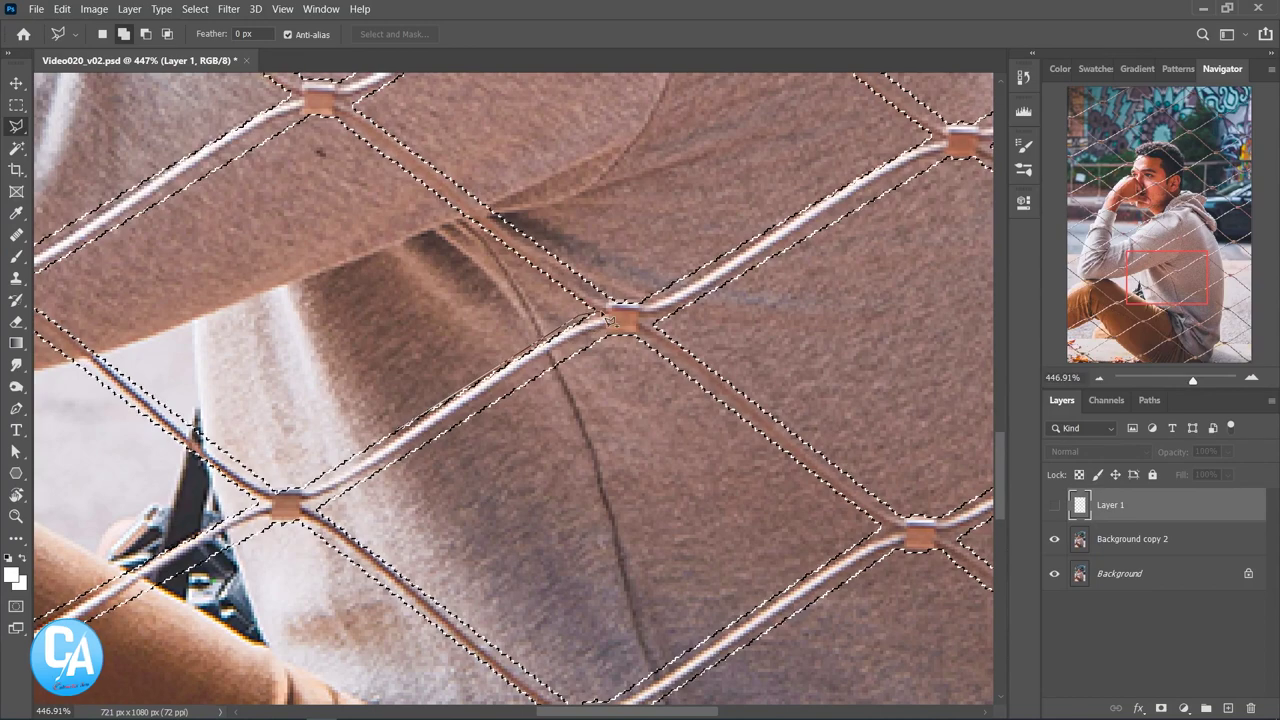
click(367, 487)
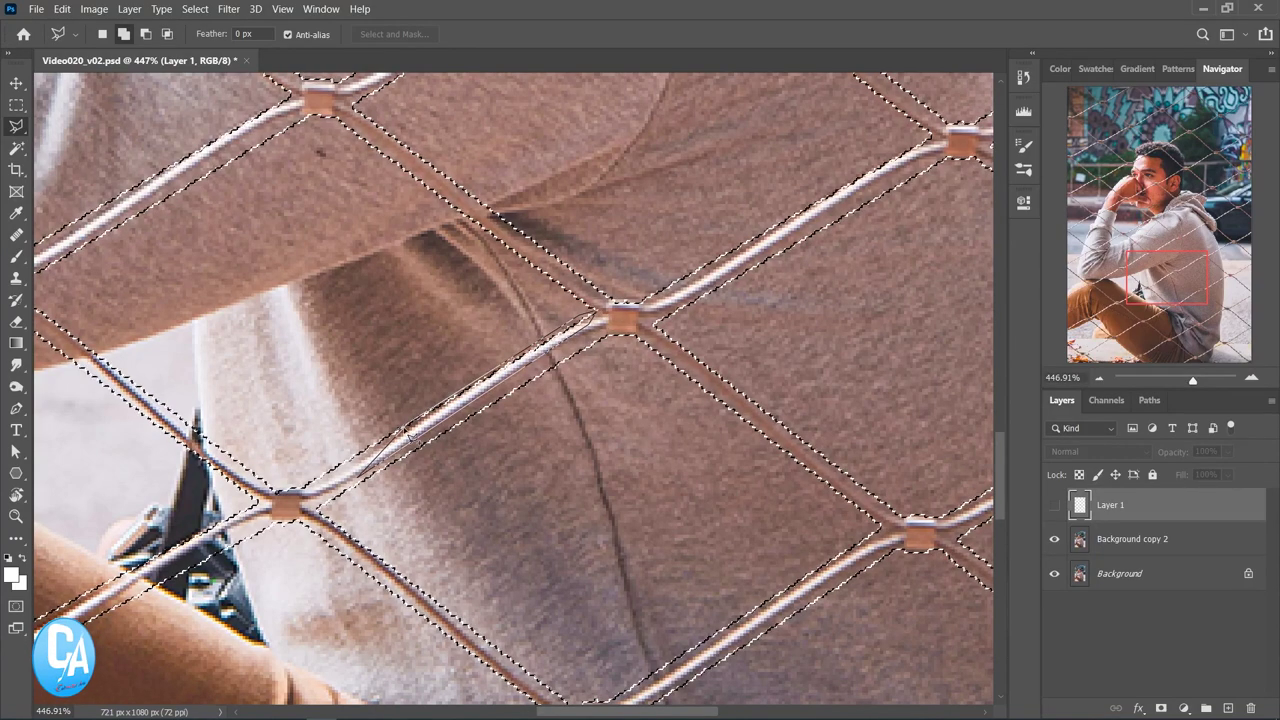
double_click(410, 432)
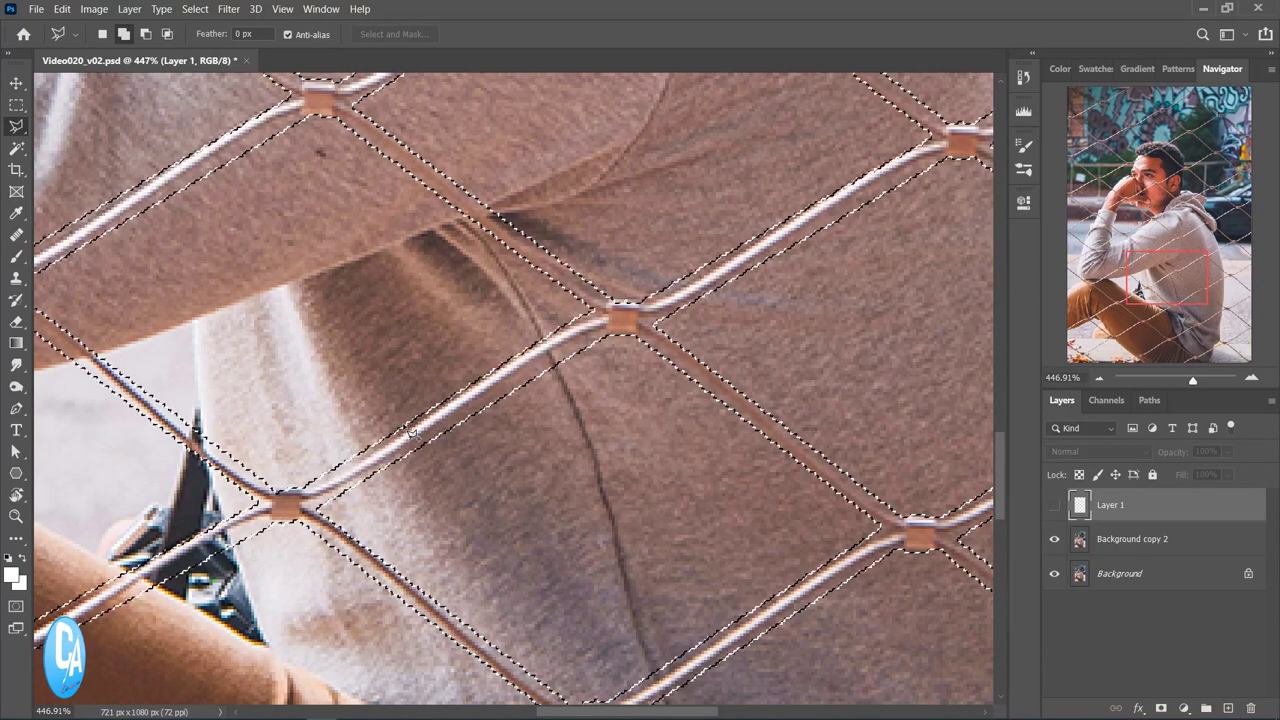
key(ctrl+0)
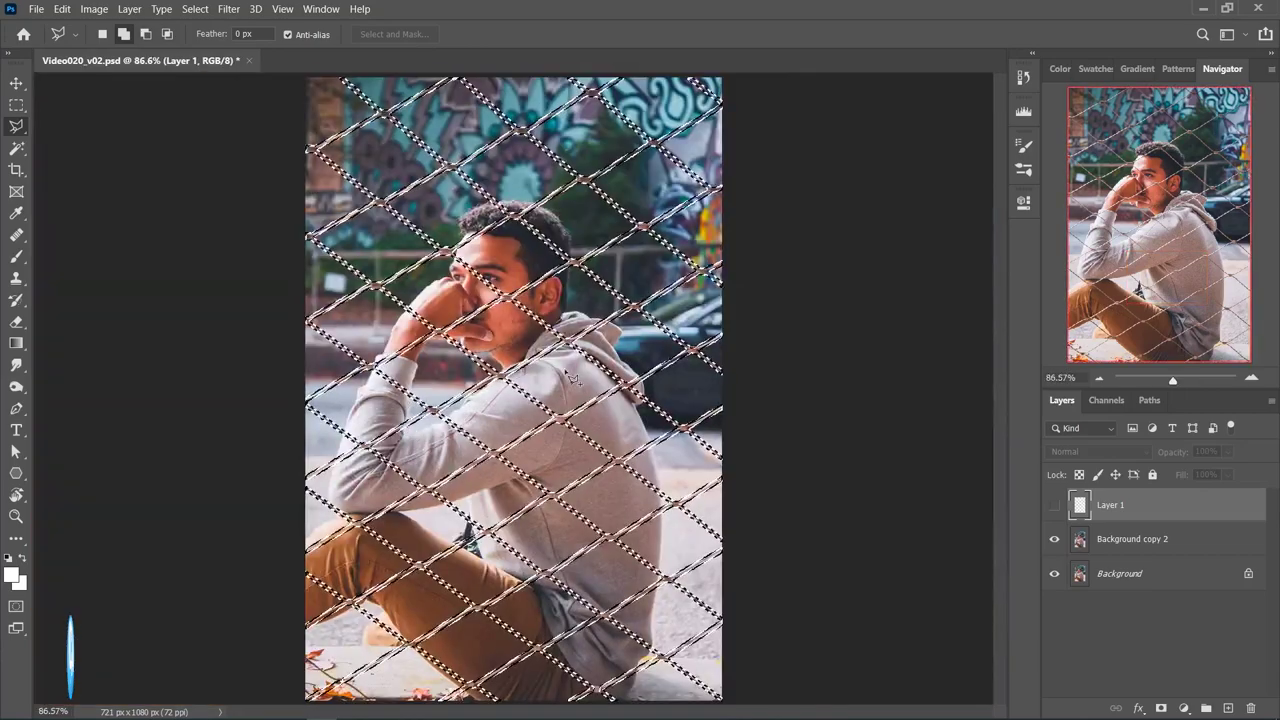
Content-Aware Fill the wire selection on Background copy 2, then deselect.
click(1087, 543)
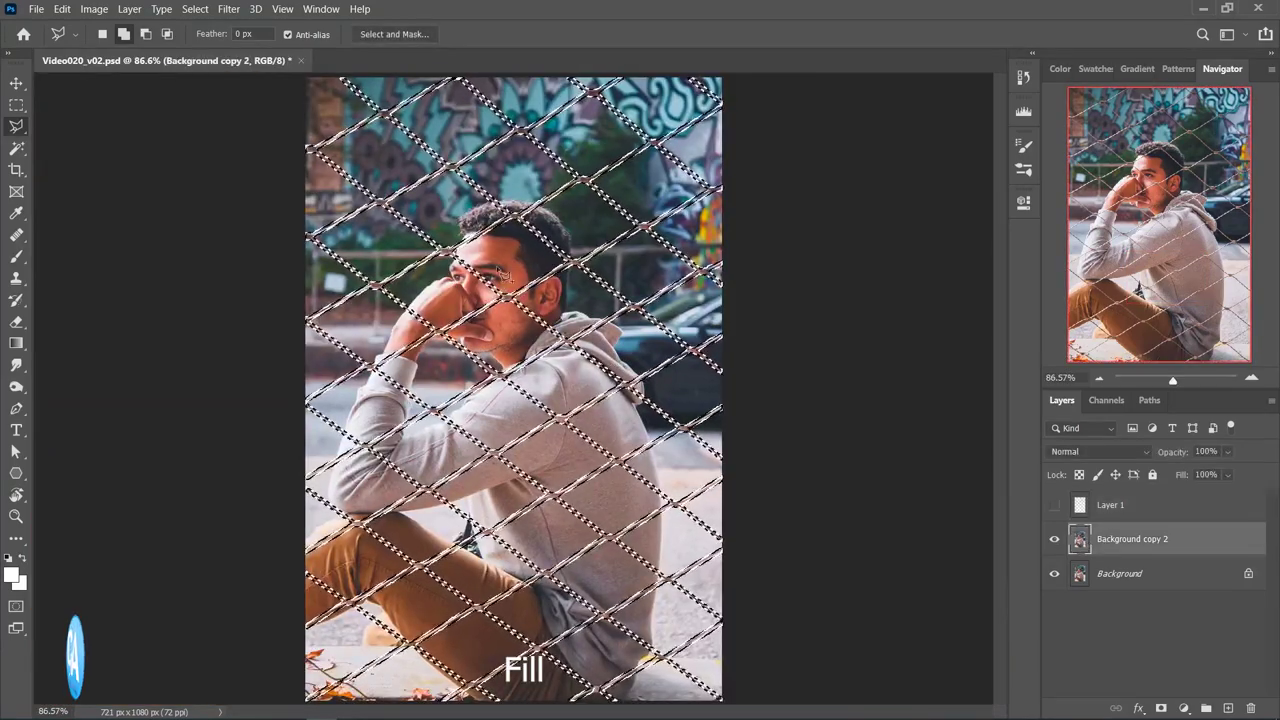
right_click(726, 221)
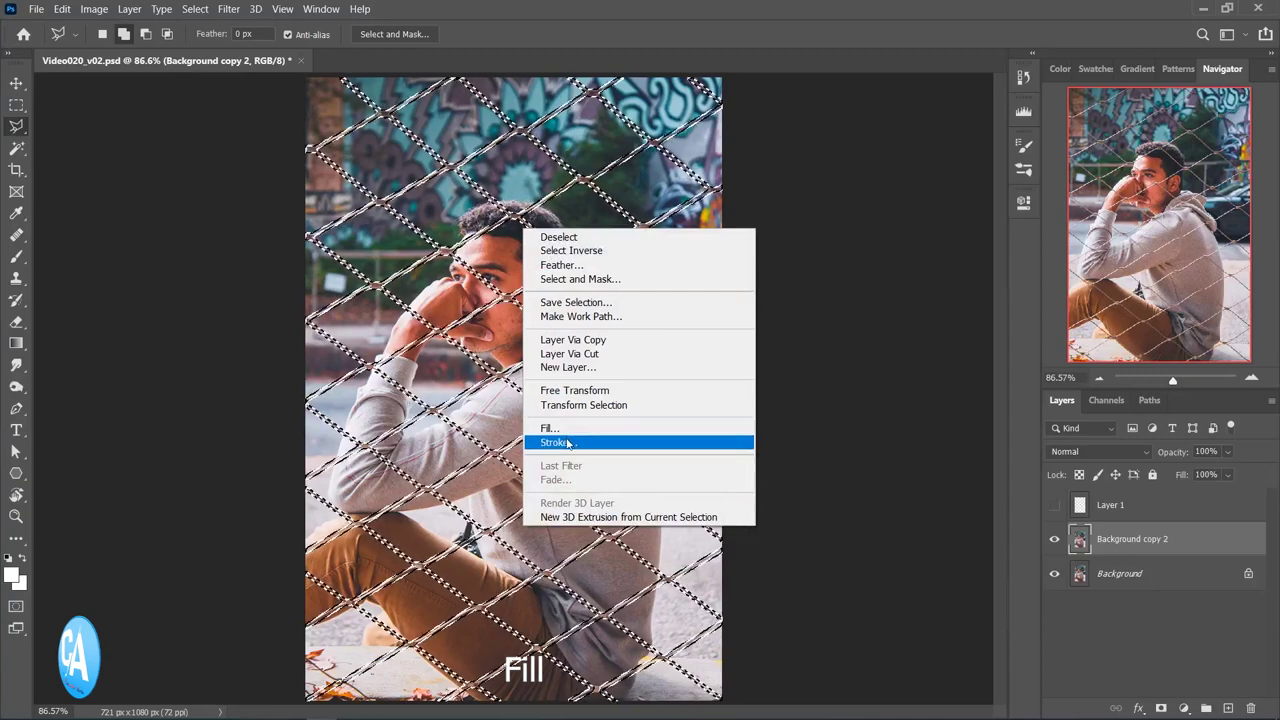
click(775, 423)
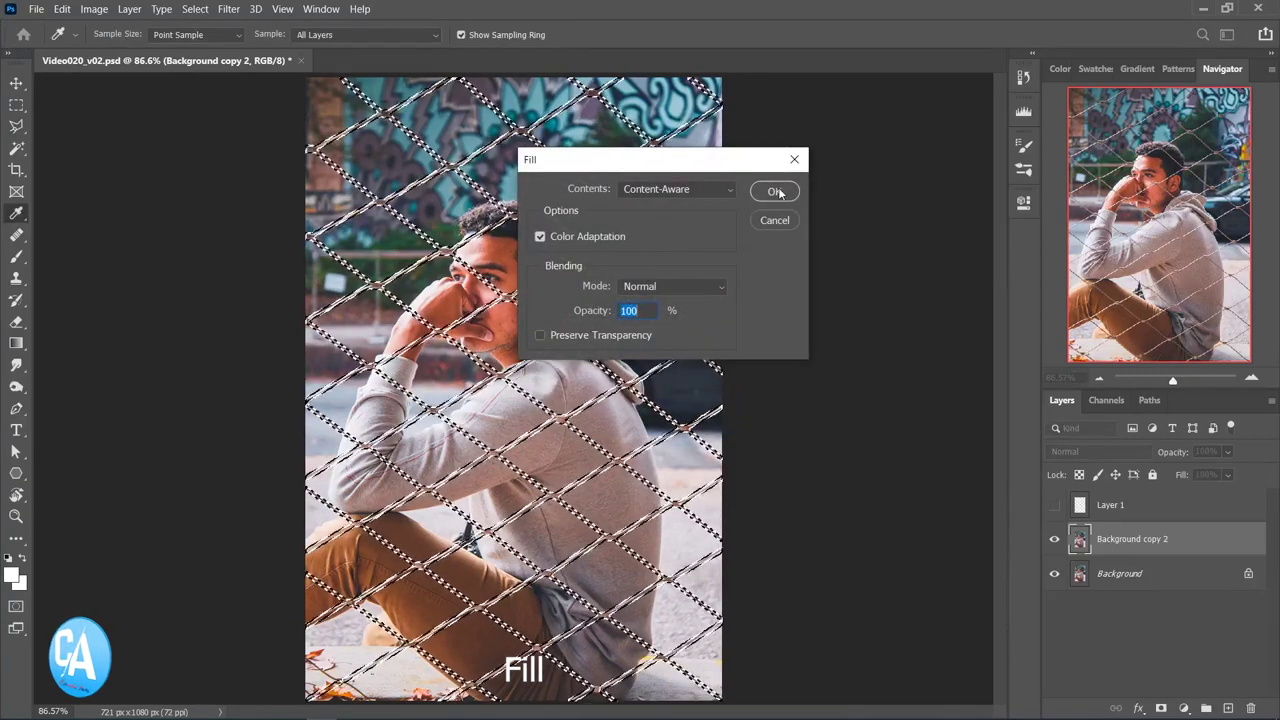
click(725, 190)
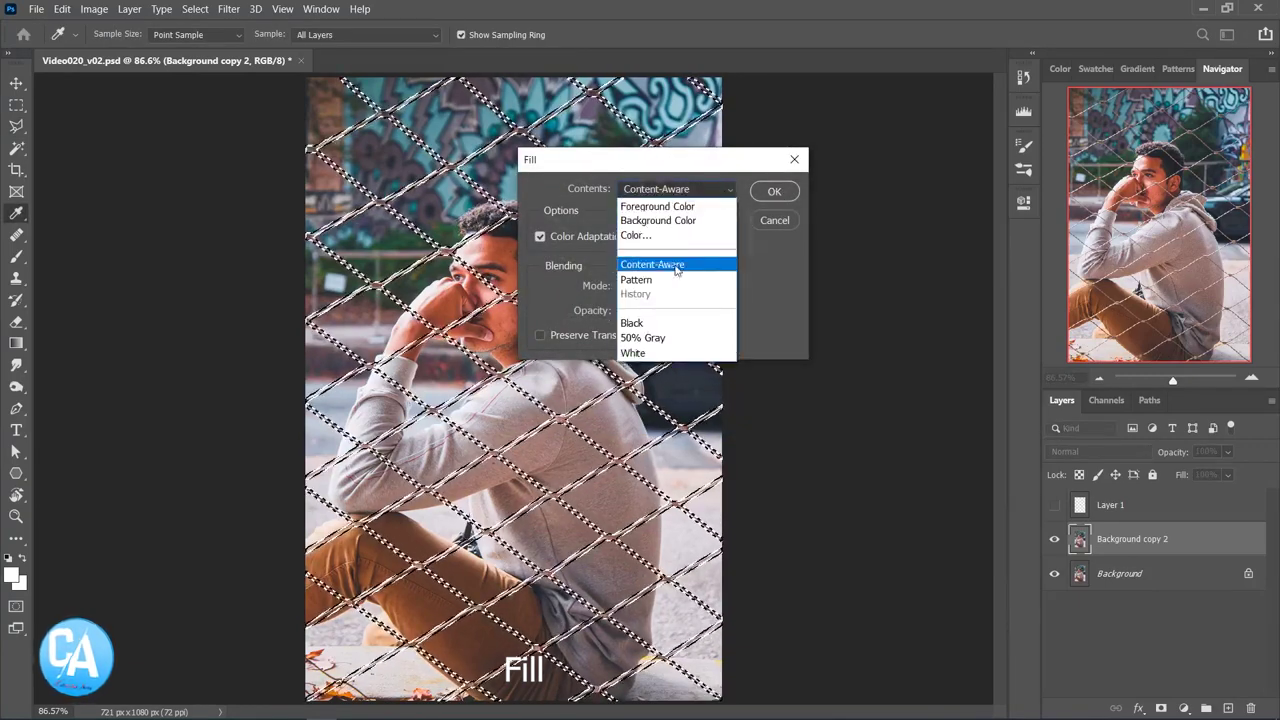
click(638, 266)
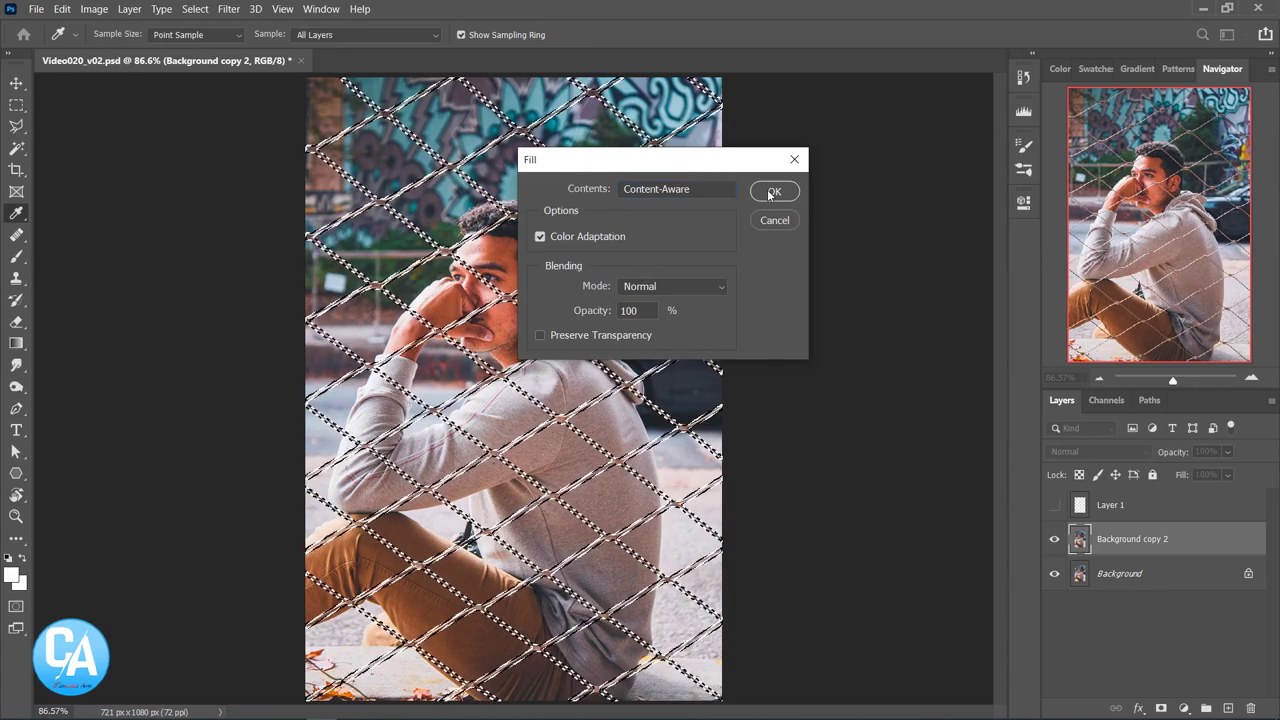
click(766, 190)
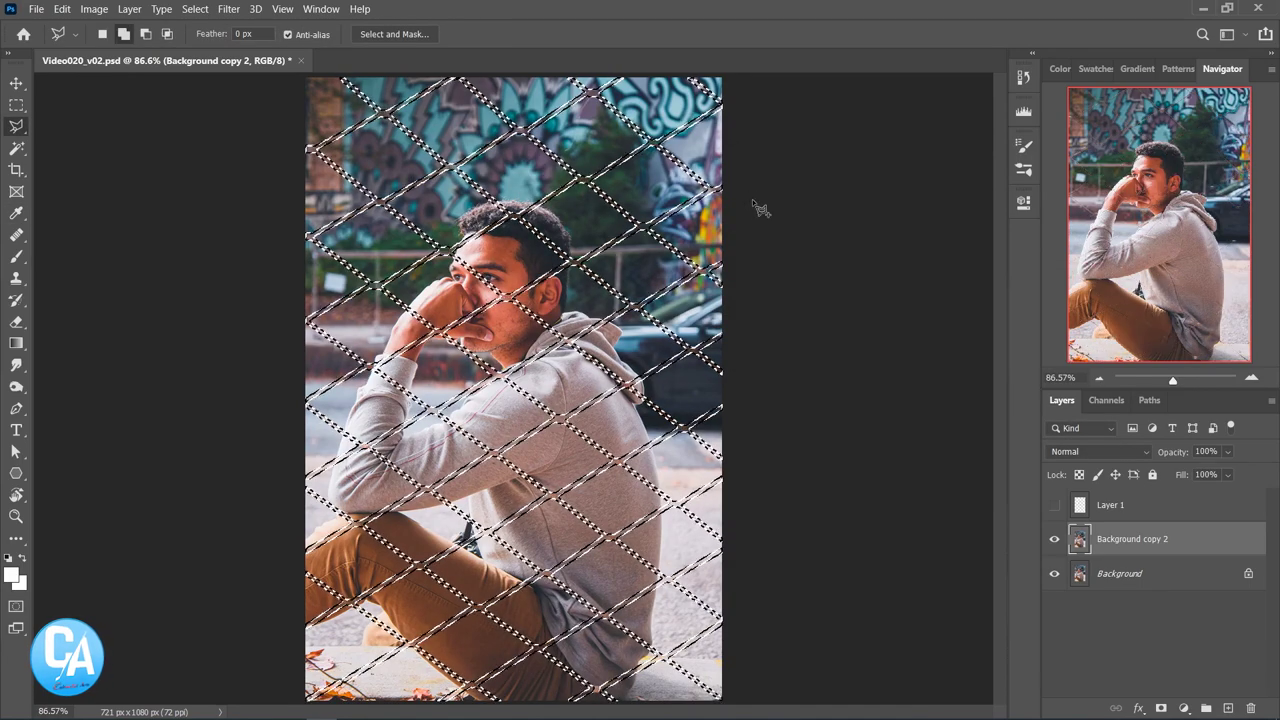
click(195, 9)
click(212, 44)
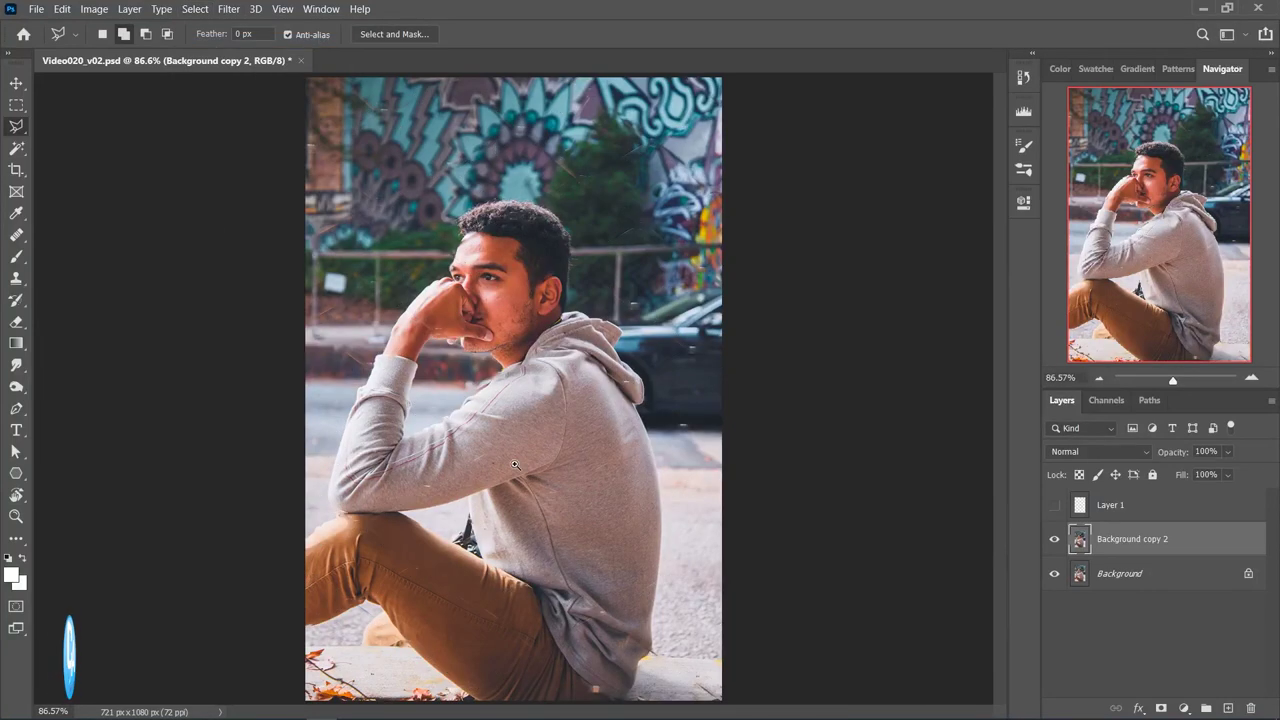
With the Spot Healing Brush, heal the diagonal scratch in the background.
alt+scroll(521, 473, up, 2)
alt+scroll(560, 450, up, 3)
alt+scroll(600, 430, up, 3)
alt+scroll(640, 410, up, 2)
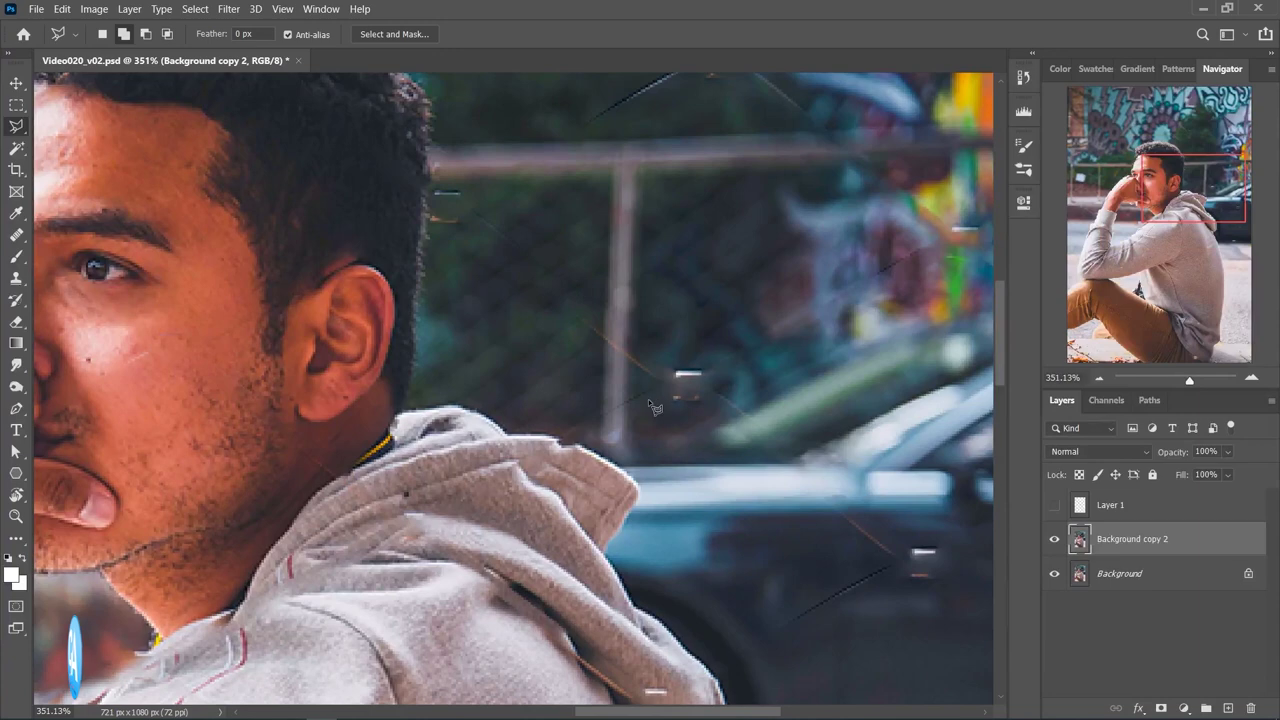
click(17, 234)
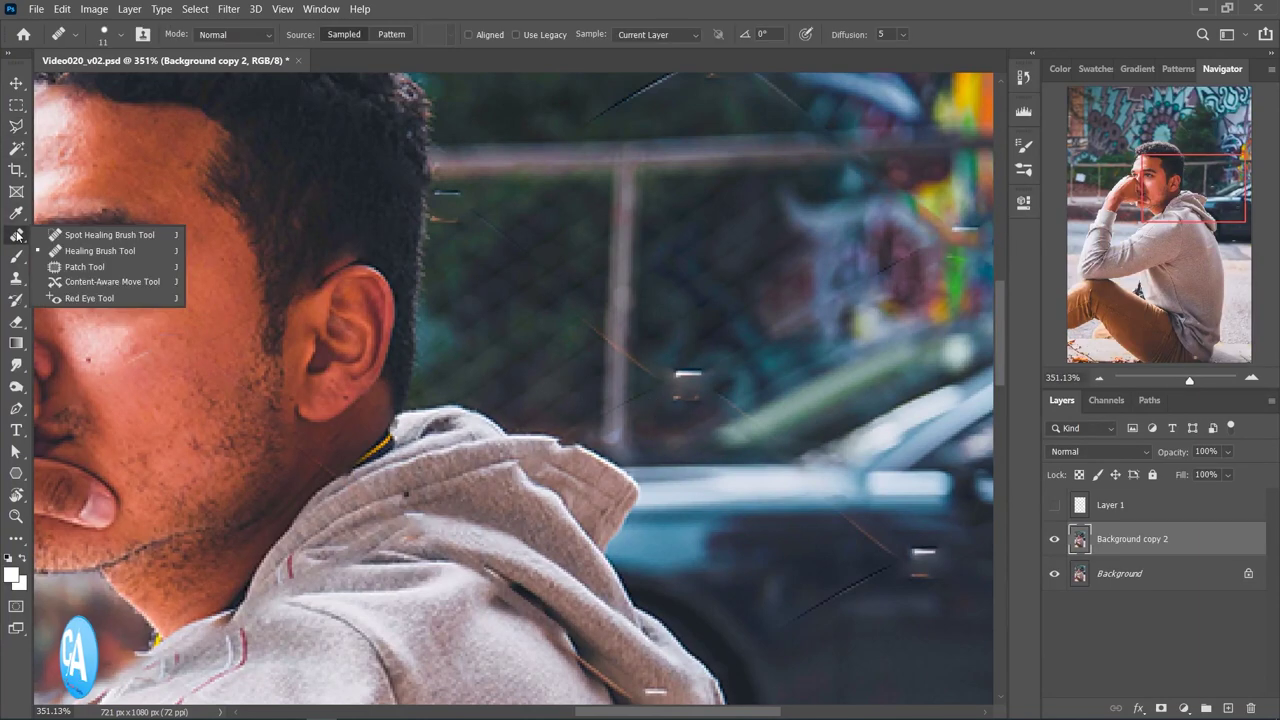
click(86, 236)
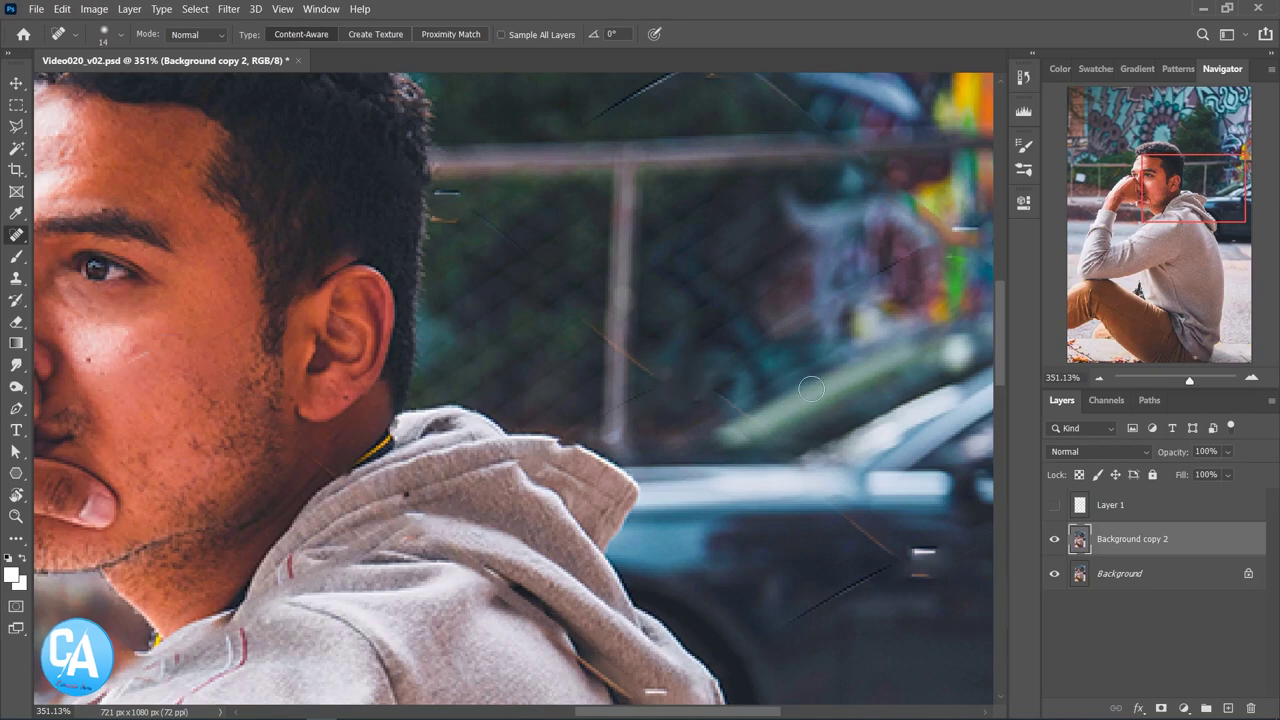
scroll(777, 343, down, 3)
drag(701, 433, 740, 406)
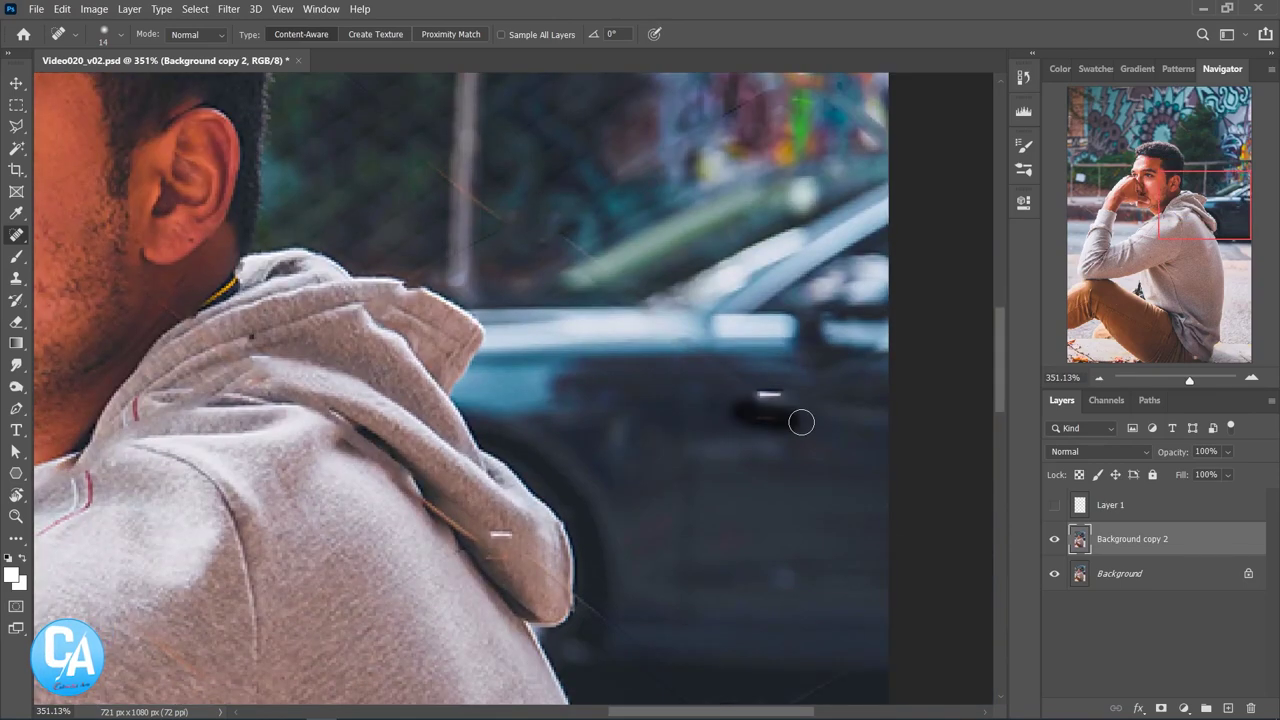
Heal the grey patches at the hairline, hair lines and specks around the ear and hoodie.
scroll(750, 415, down, 5)
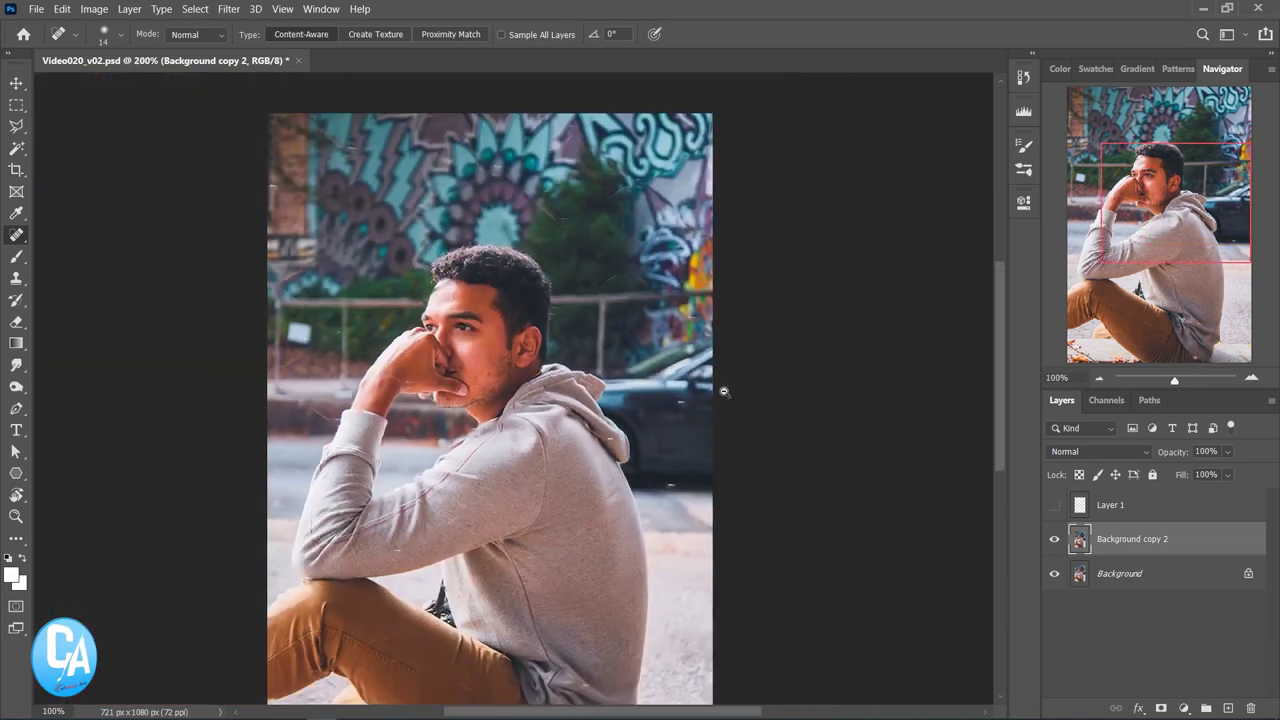
scroll(585, 320, up, 5)
scroll(585, 320, up, 2)
scroll(458, 246, up, 2)
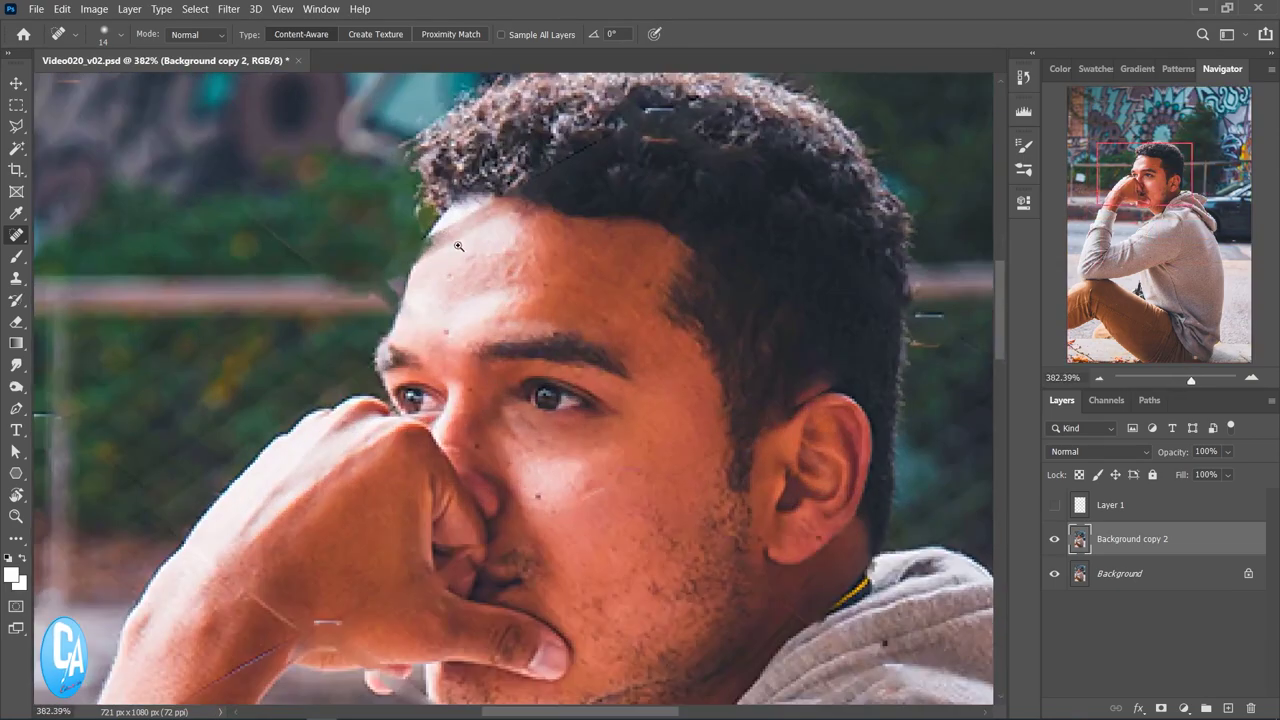
mouse_move(449, 245)
mouse_down()
mouse_move(436, 246)
mouse_move(465, 212)
mouse_move(512, 207)
mouse_move(578, 158)
mouse_move(540, 174)
mouse_up()
mouse_move(640, 142)
mouse_down()
mouse_move(678, 141)
mouse_move(645, 108)
mouse_up()
mouse_move(904, 316)
mouse_down()
mouse_move(524, 216)
mouse_move(589, 241)
mouse_move(545, 211)
mouse_up()
mouse_move(693, 318)
mouse_down()
mouse_move(711, 357)
mouse_move(773, 392)
mouse_up()
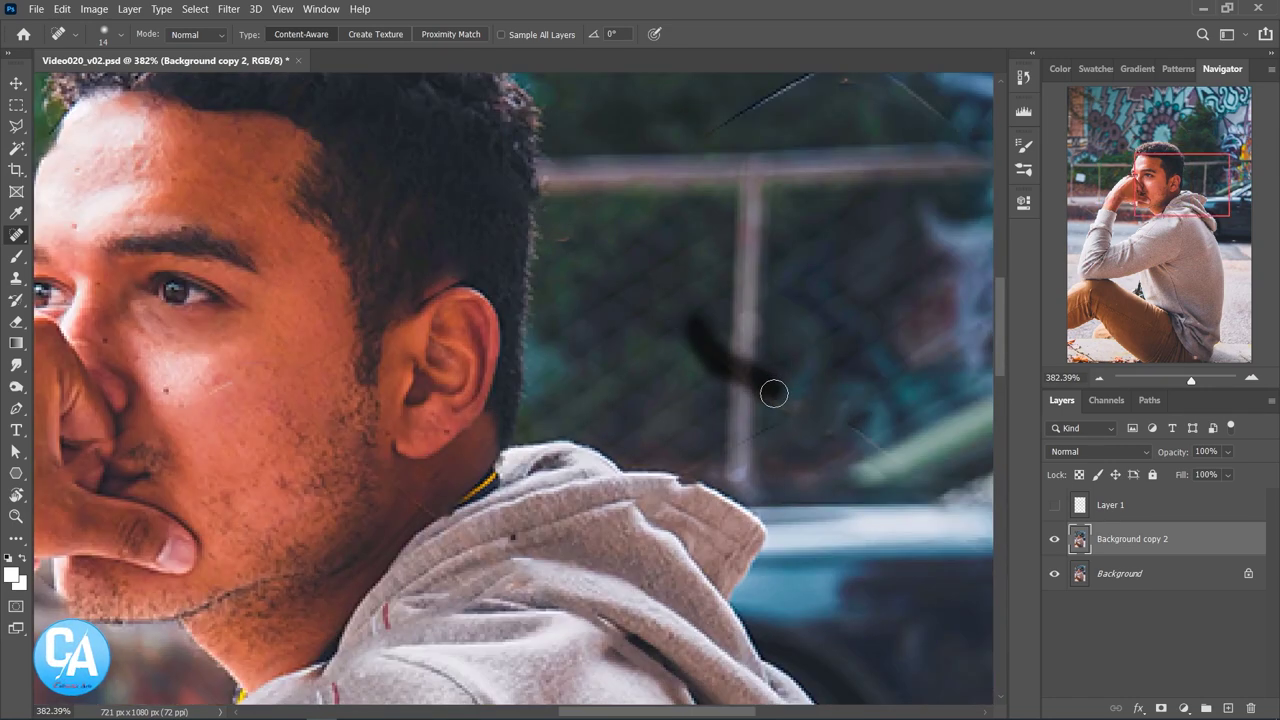
mouse_move(834, 423)
mouse_down()
mouse_move(865, 432)
mouse_move(744, 305)
mouse_up()
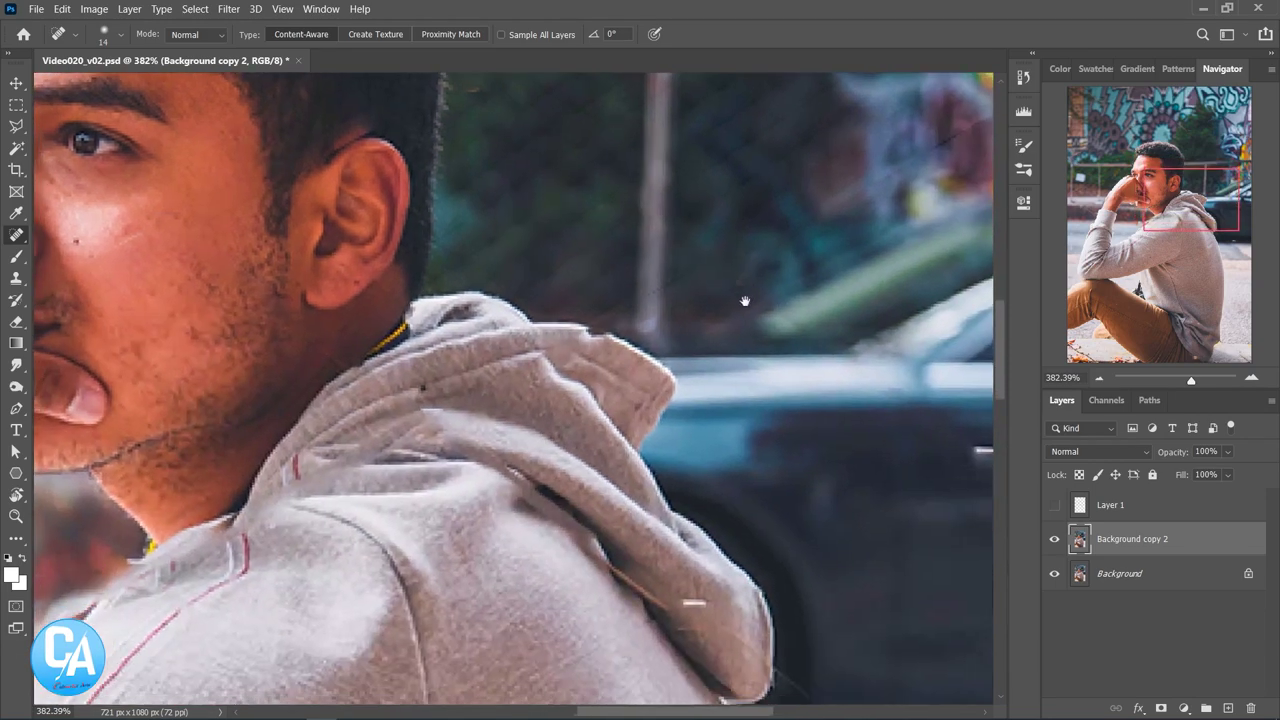
Heal the wire traces on the hand and wrist and the marks on the cheek and ear.
scroll(744, 305, down, 3)
scroll(269, 334, up, 5)
drag(269, 334, 443, 306)
drag(343, 363, 380, 376)
mouse_move(216, 344)
mouse_down()
mouse_move(125, 283)
mouse_move(552, 271)
mouse_move(428, 329)
mouse_move(374, 378)
mouse_up()
drag(472, 330, 470, 332)
scroll(548, 372, down, 1)
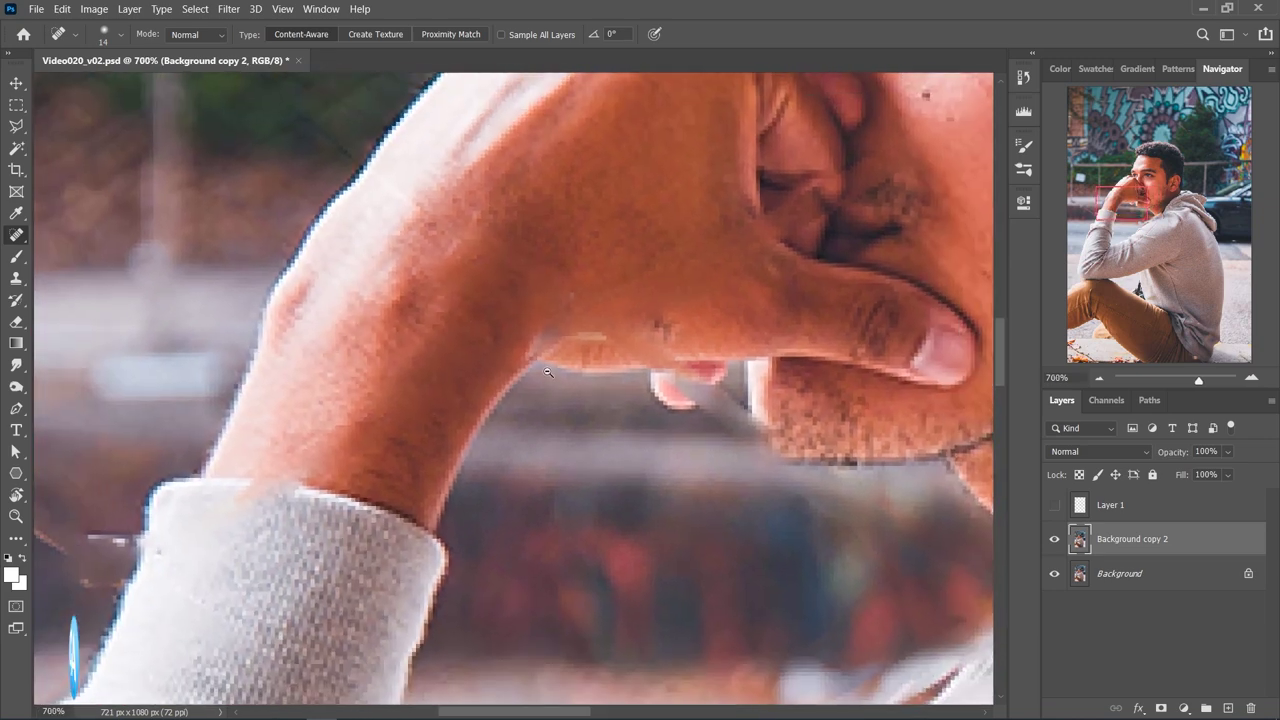
scroll(548, 372, down, 4)
scroll(753, 281, down, 1)
drag(708, 265, 752, 250)
scroll(748, 260, up, 2)
key(ctrl+0)
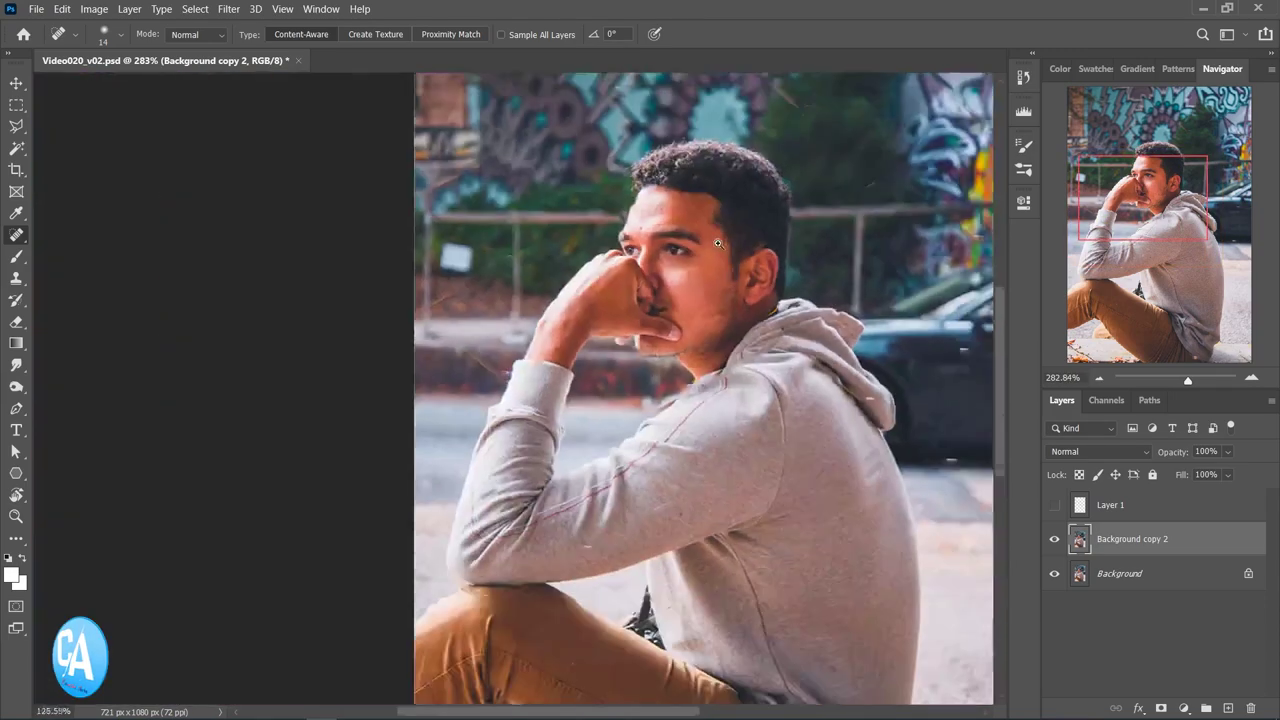
Heal wire traces beside the sleeve, left of the head and in the upper-left background.
scroll(350, 339, up, 7)
mouse_move(316, 352)
mouse_down()
mouse_move(397, 415)
mouse_move(318, 442)
mouse_move(340, 382)
mouse_up()
mouse_move(287, 473)
mouse_down()
mouse_move(230, 502)
mouse_move(262, 546)
mouse_up()
drag(316, 244, 230, 288)
drag(341, 146, 397, 272)
drag(268, 180, 420, 298)
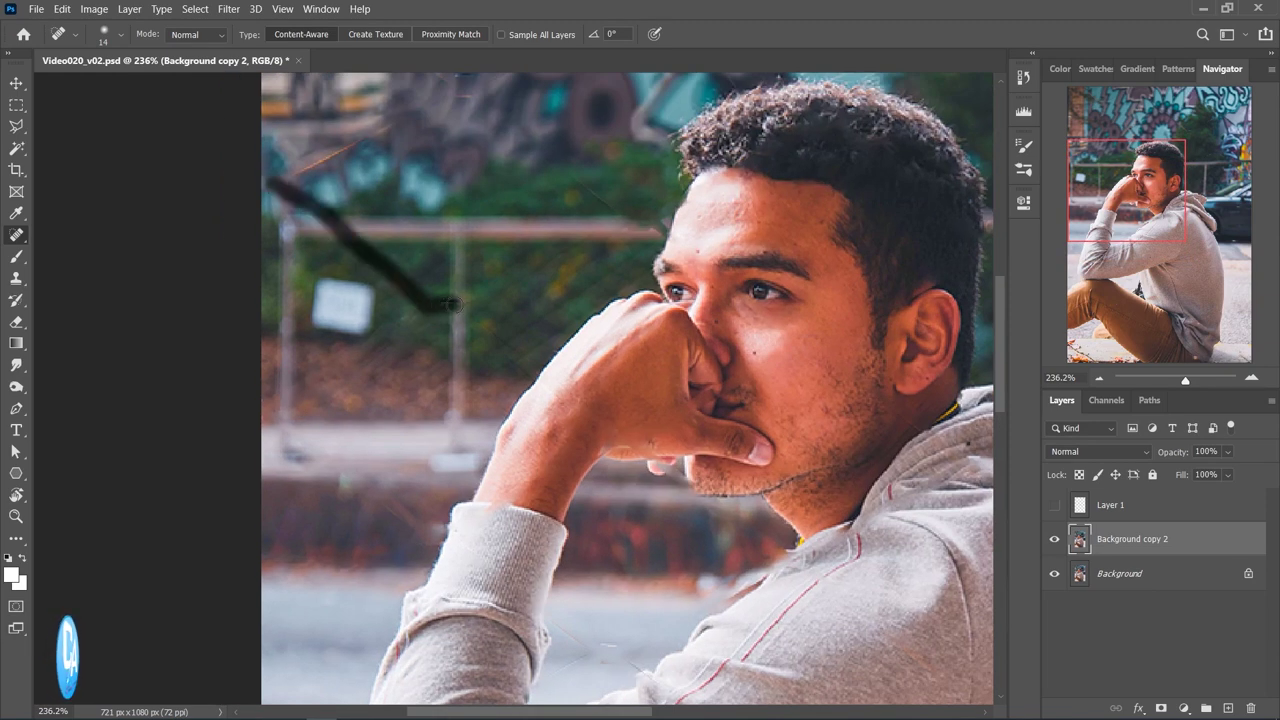
drag(381, 216, 416, 336)
drag(320, 293, 626, 150)
mouse_move(508, 205)
mouse_down()
mouse_move(468, 193)
mouse_move(420, 140)
mouse_up()
drag(338, 76, 480, 190)
Heal the wire lines and remnants across the mural and tree.
mouse_move(568, 214)
mouse_down()
mouse_move(442, 352)
mouse_move(615, 228)
mouse_move(600, 245)
mouse_up()
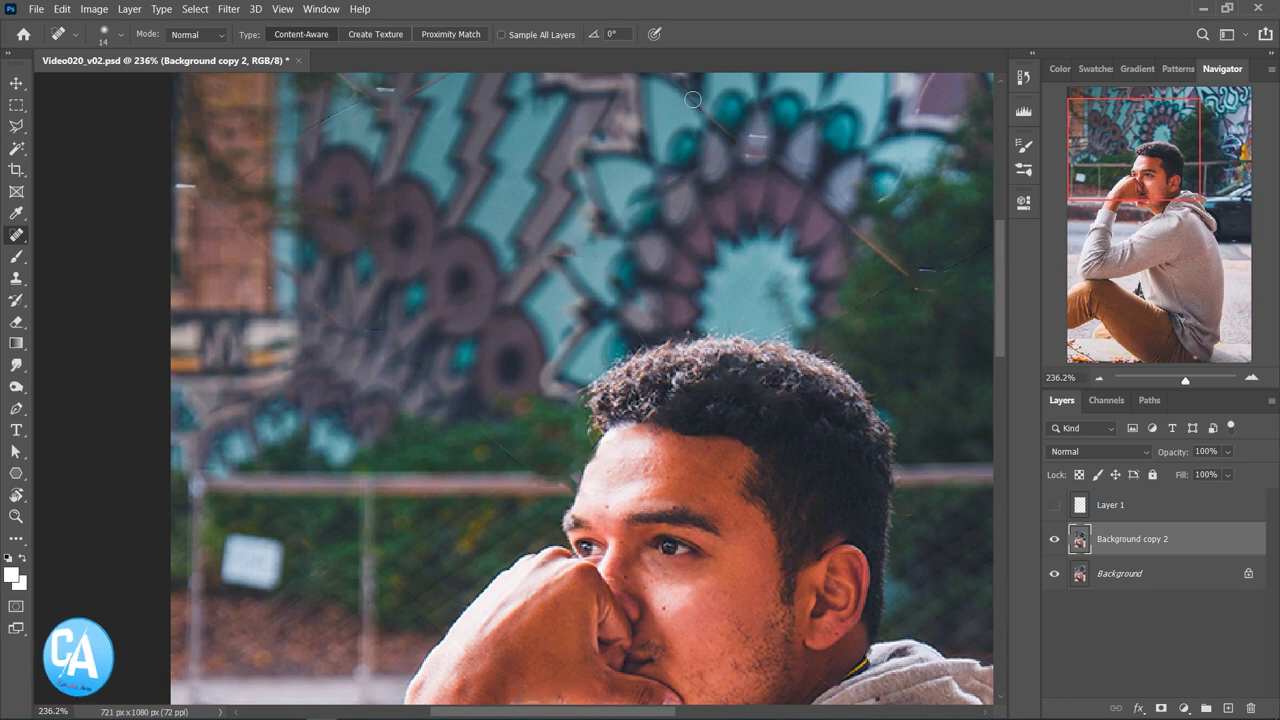
drag(693, 100, 637, 241)
drag(588, 276, 705, 357)
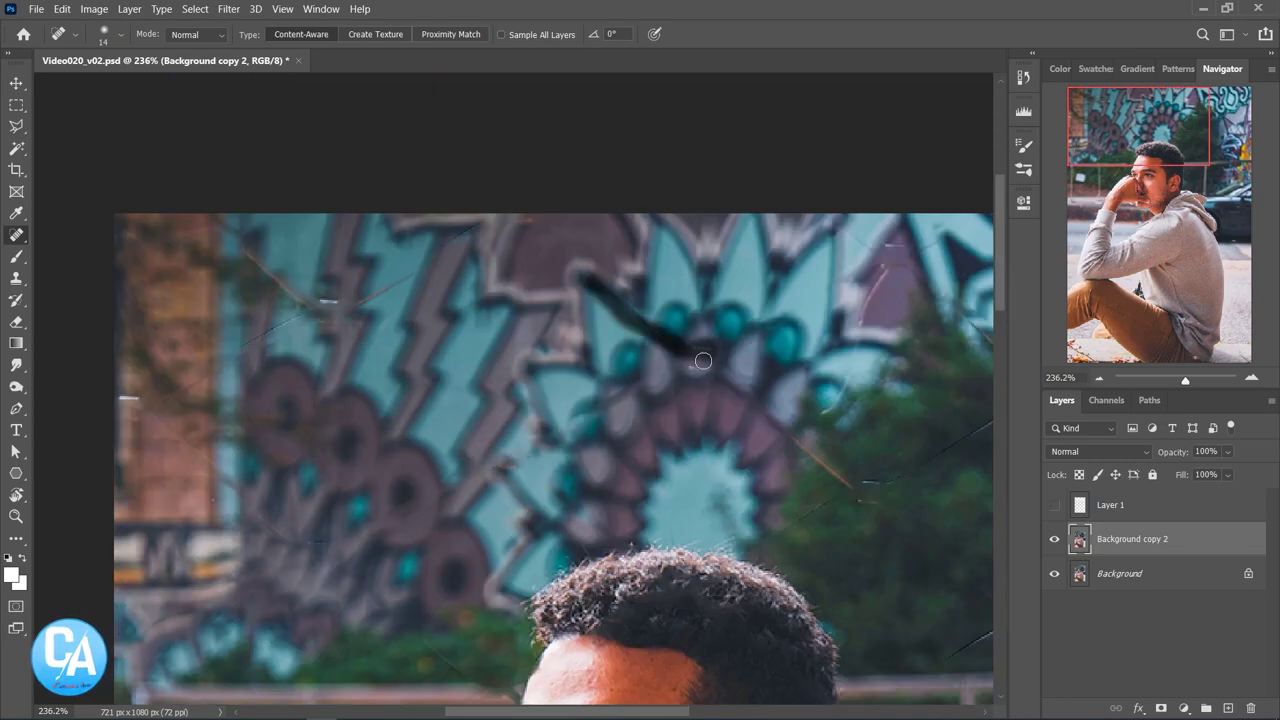
drag(880, 268, 830, 412)
mouse_move(897, 450)
mouse_down()
mouse_move(637, 340)
mouse_move(778, 272)
mouse_up()
drag(692, 180, 772, 255)
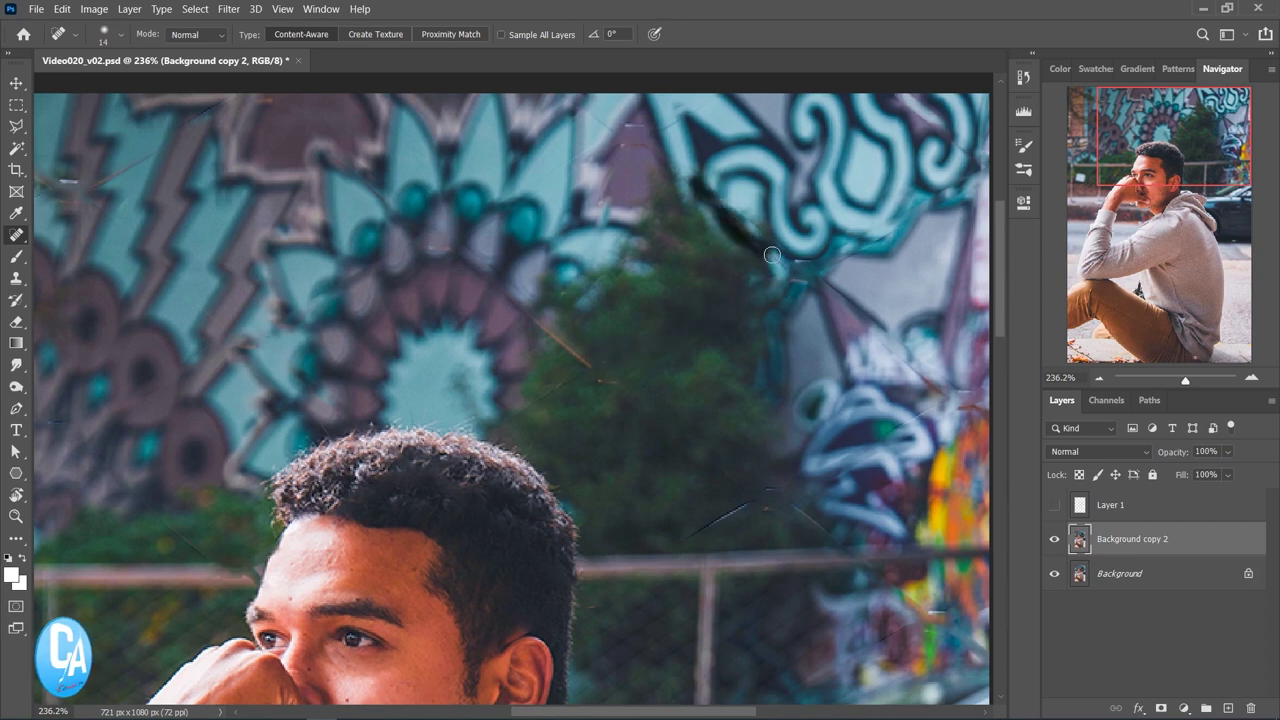
mouse_move(462, 250)
mouse_down()
mouse_move(620, 377)
mouse_move(528, 400)
mouse_up()
Heal the wire streaks on the graffiti wall, including the dark diagonal one, and zoom out.
drag(785, 478, 692, 521)
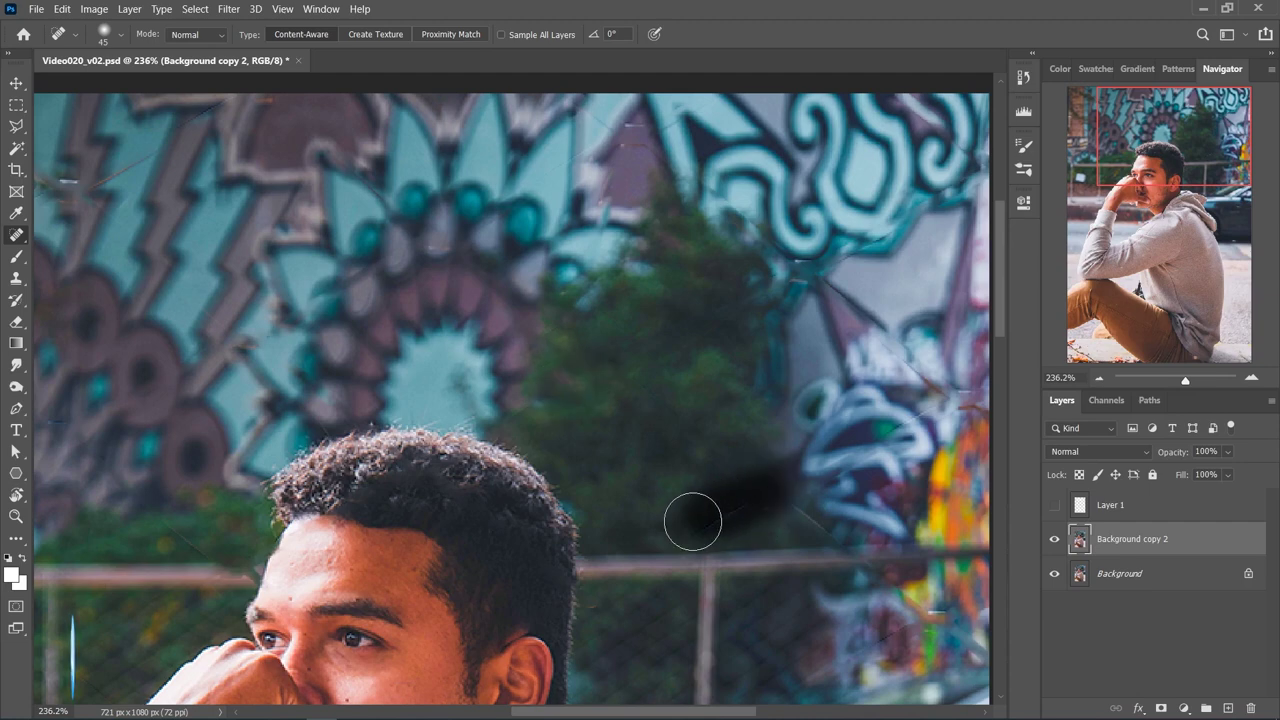
mouse_move(930, 405)
mouse_down()
mouse_move(863, 463)
mouse_move(519, 446)
mouse_up()
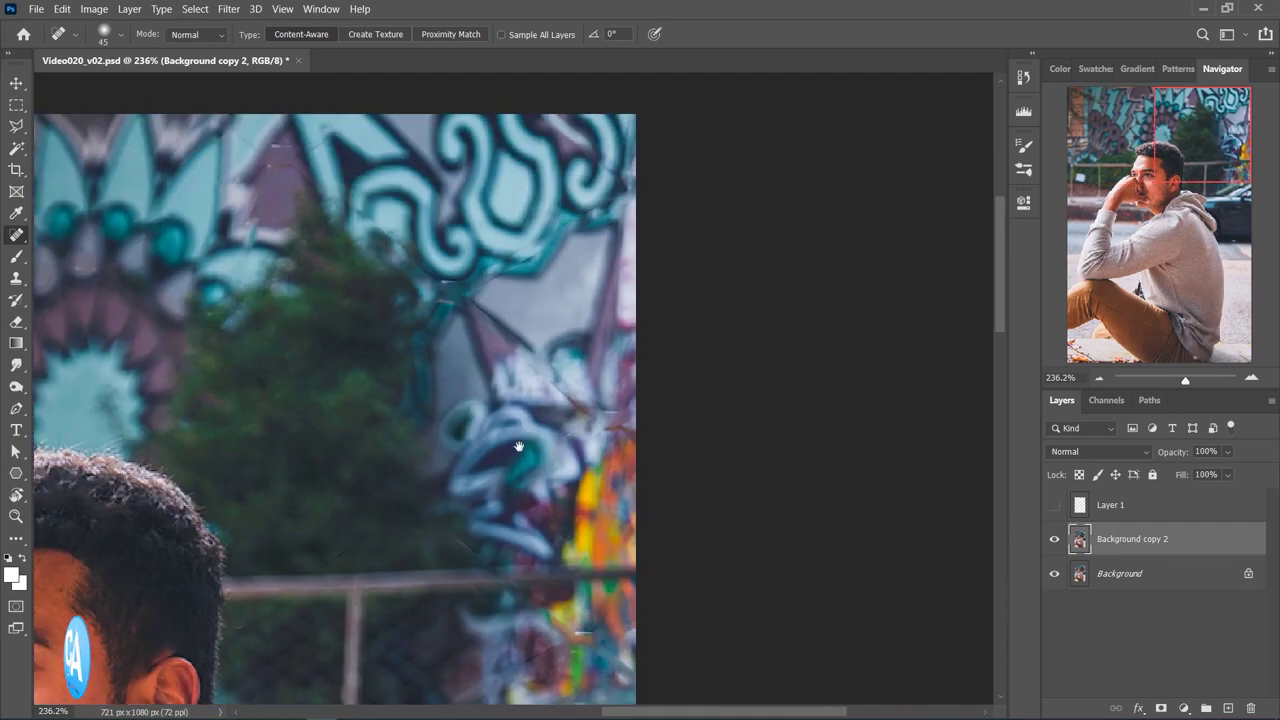
drag(505, 328, 575, 396)
click(580, 398)
drag(512, 330, 498, 312)
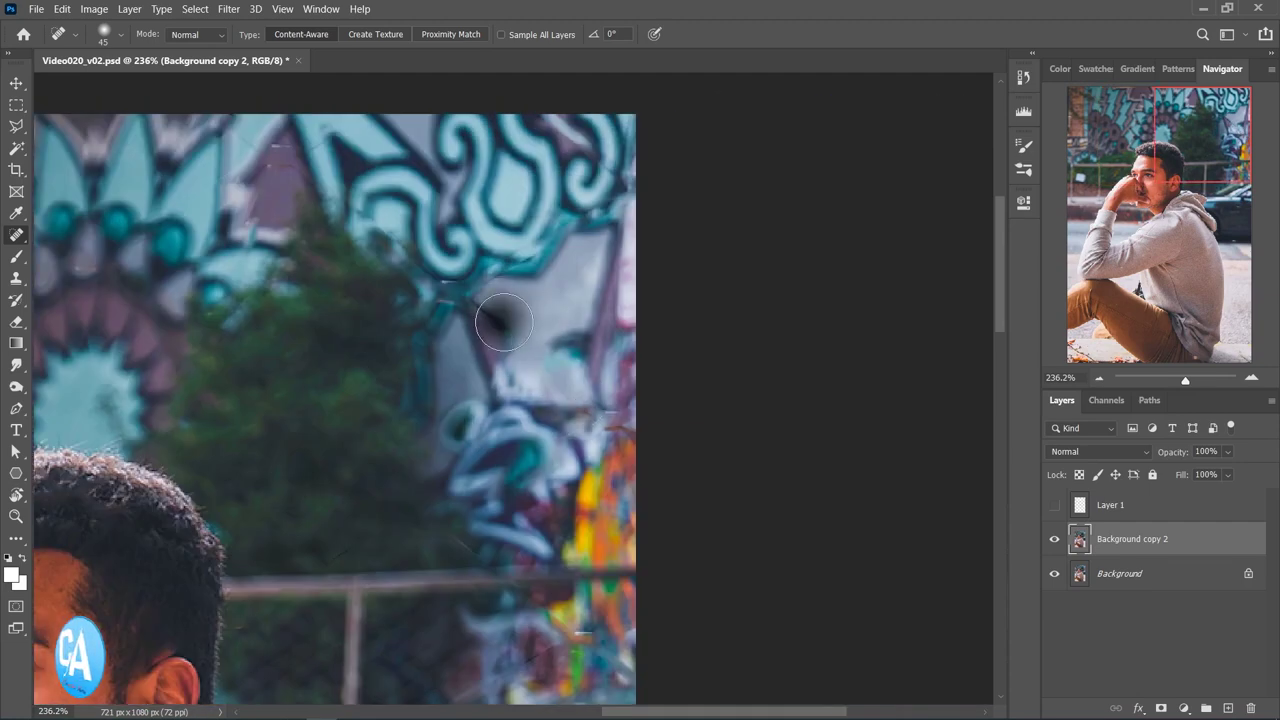
scroll(601, 424, down, 2)
scroll(598, 482, down, 2)
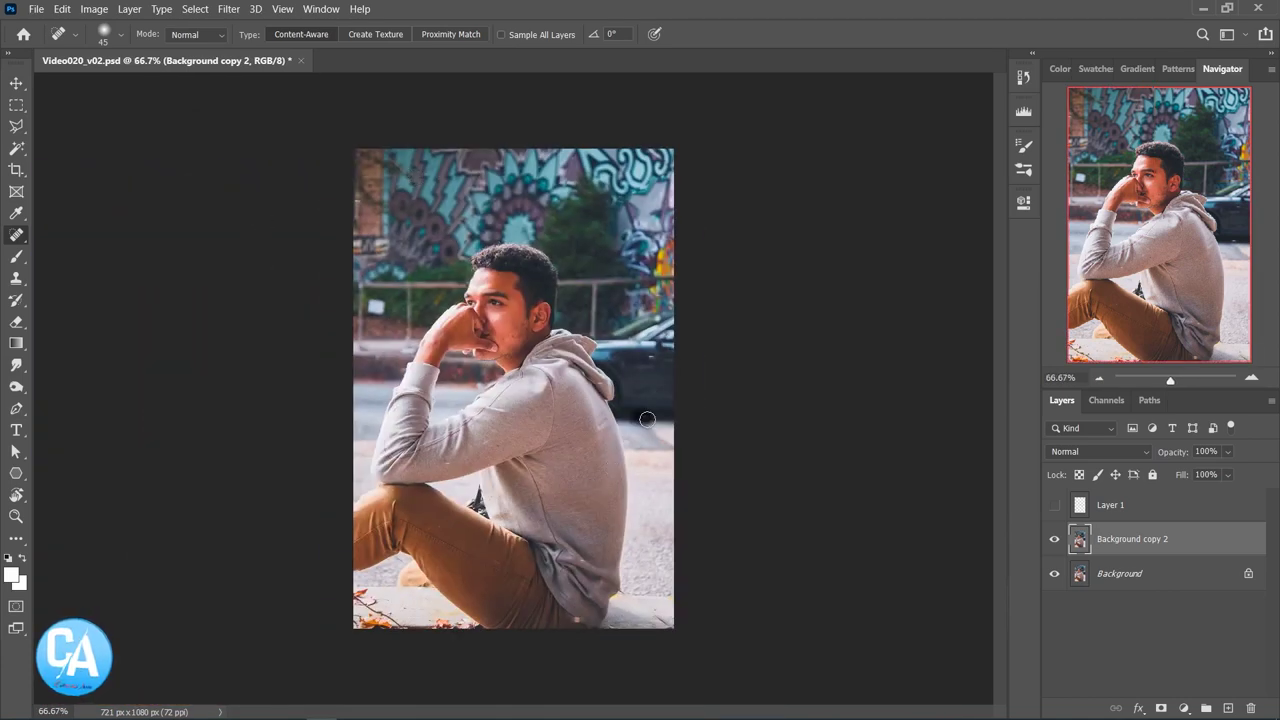
Shrink the Spot Healing Brush to 8 px and heal the wire lines on the trousers.
scroll(615, 561, up, 2)
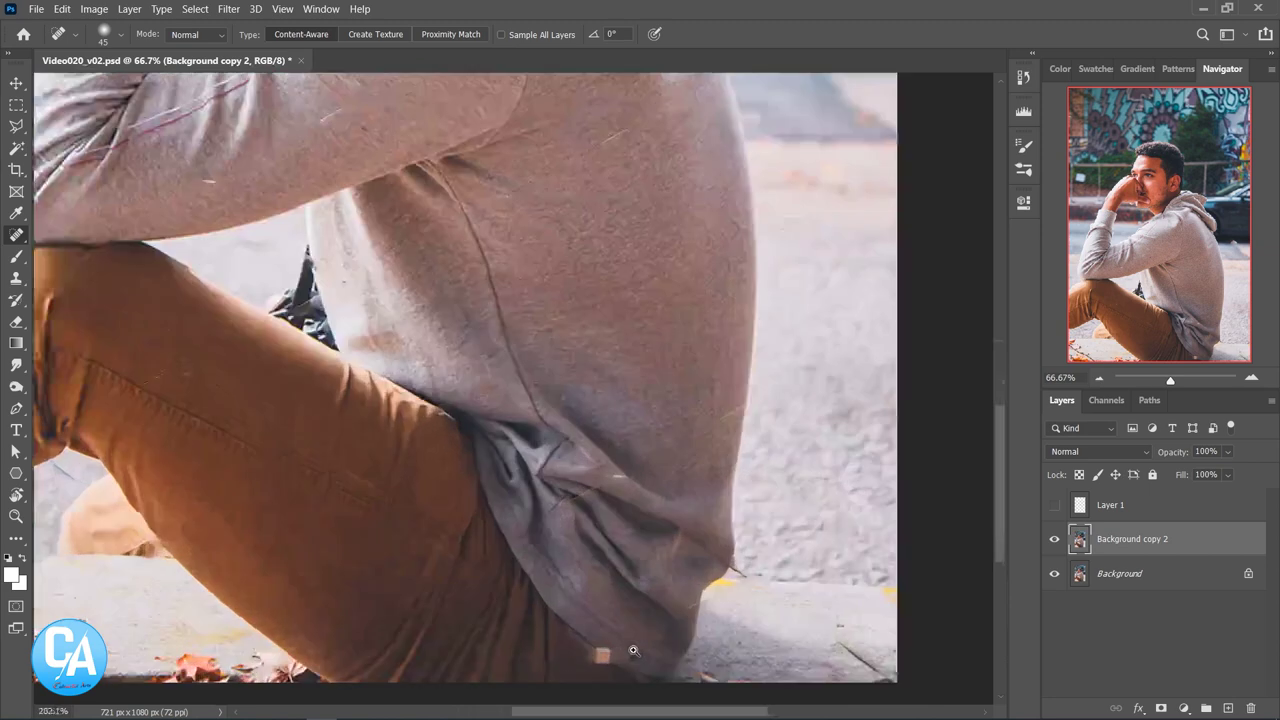
scroll(612, 558, up, 2)
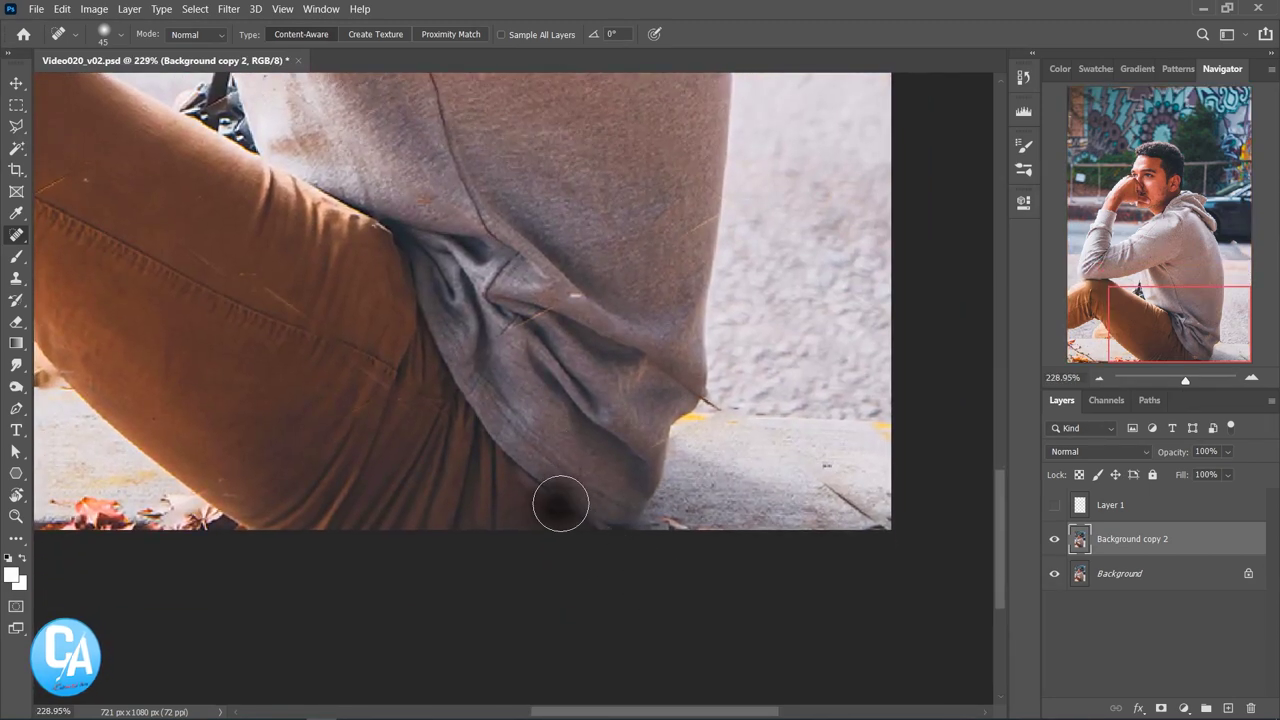
alt+right_click(471, 300)
drag(272, 287, 310, 318)
drag(346, 417, 340, 421)
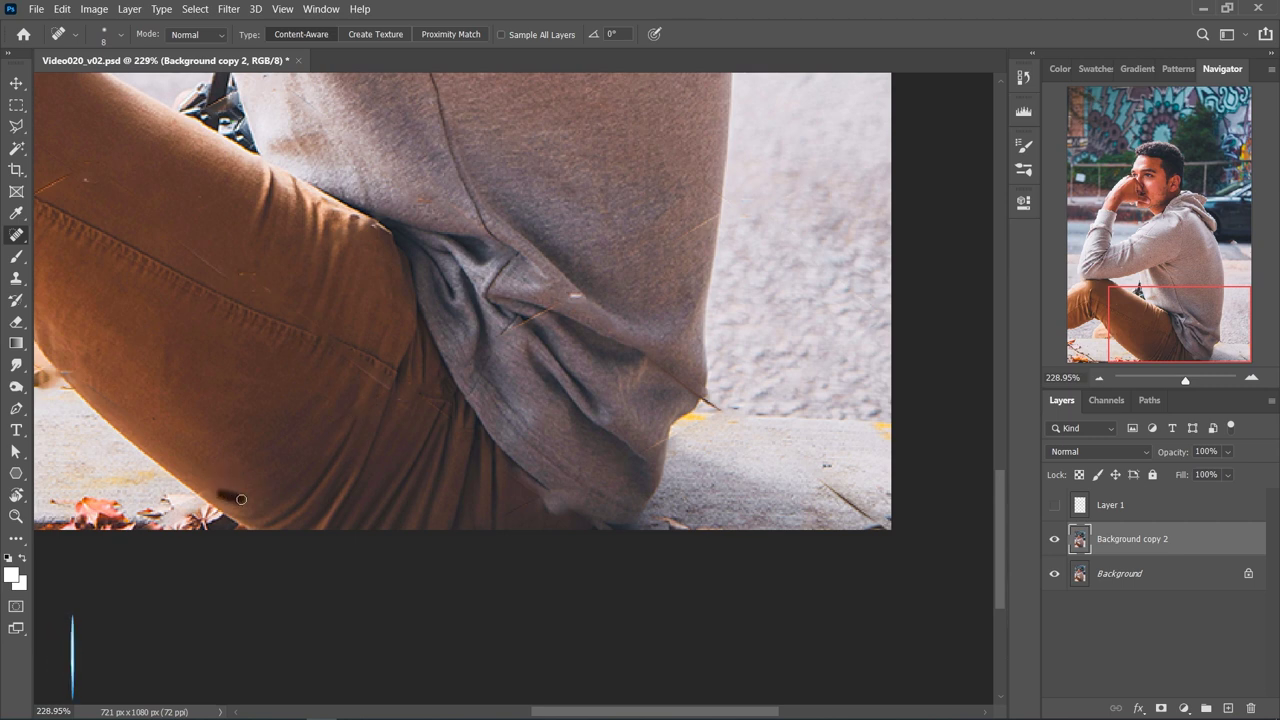
Heal the wire lines along the hoodie fold, edge and bottom hem, plus a yellow spot.
drag(539, 315, 555, 305)
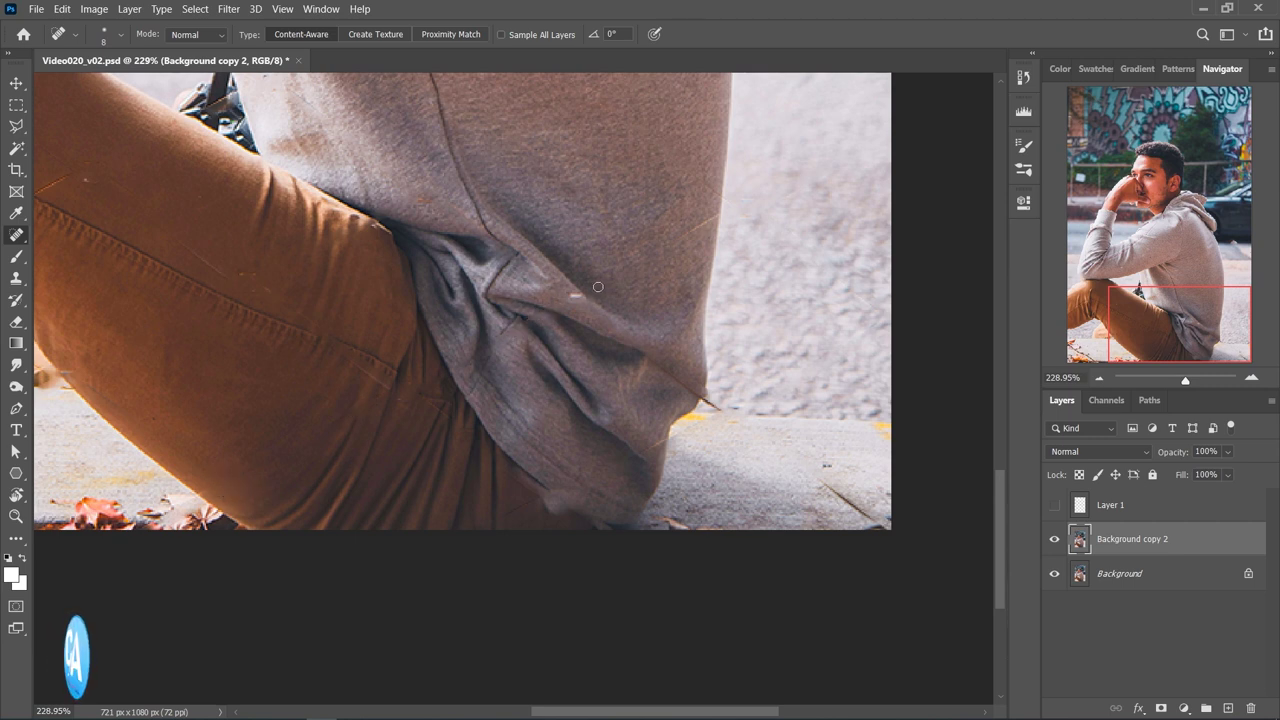
drag(705, 222, 739, 224)
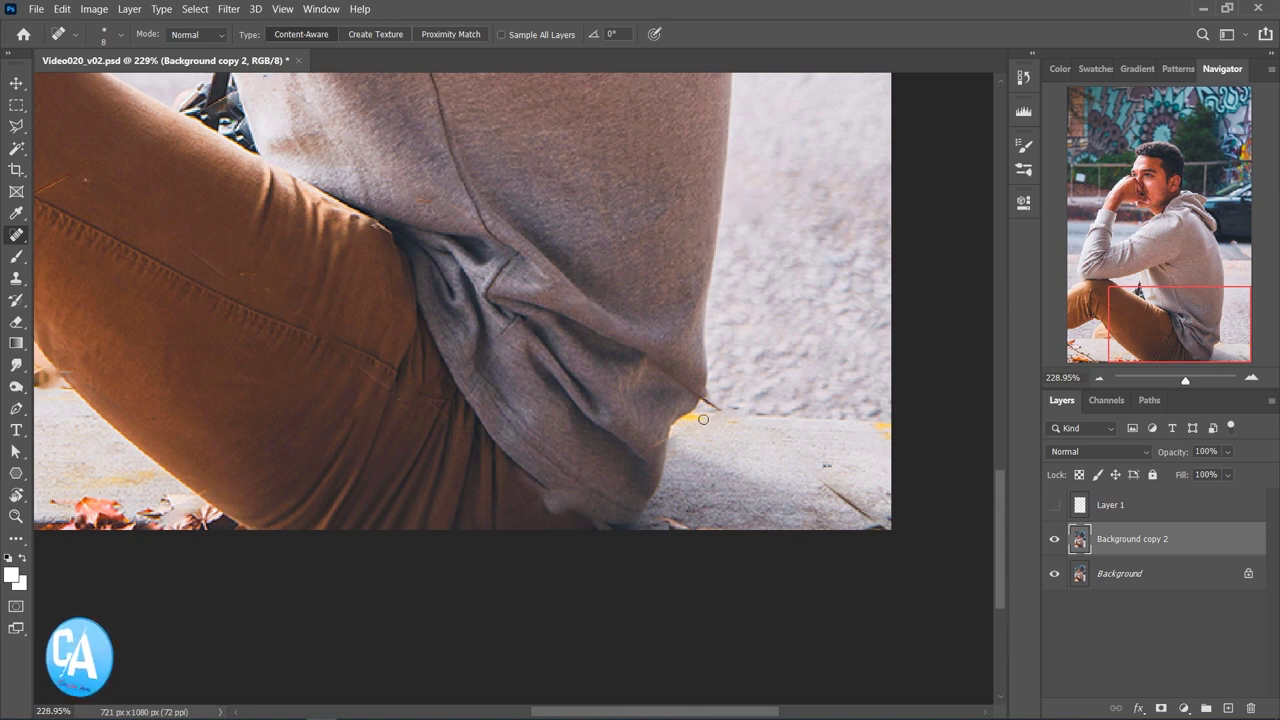
mouse_move(678, 434)
mouse_down()
mouse_move(727, 408)
mouse_move(774, 413)
mouse_up()
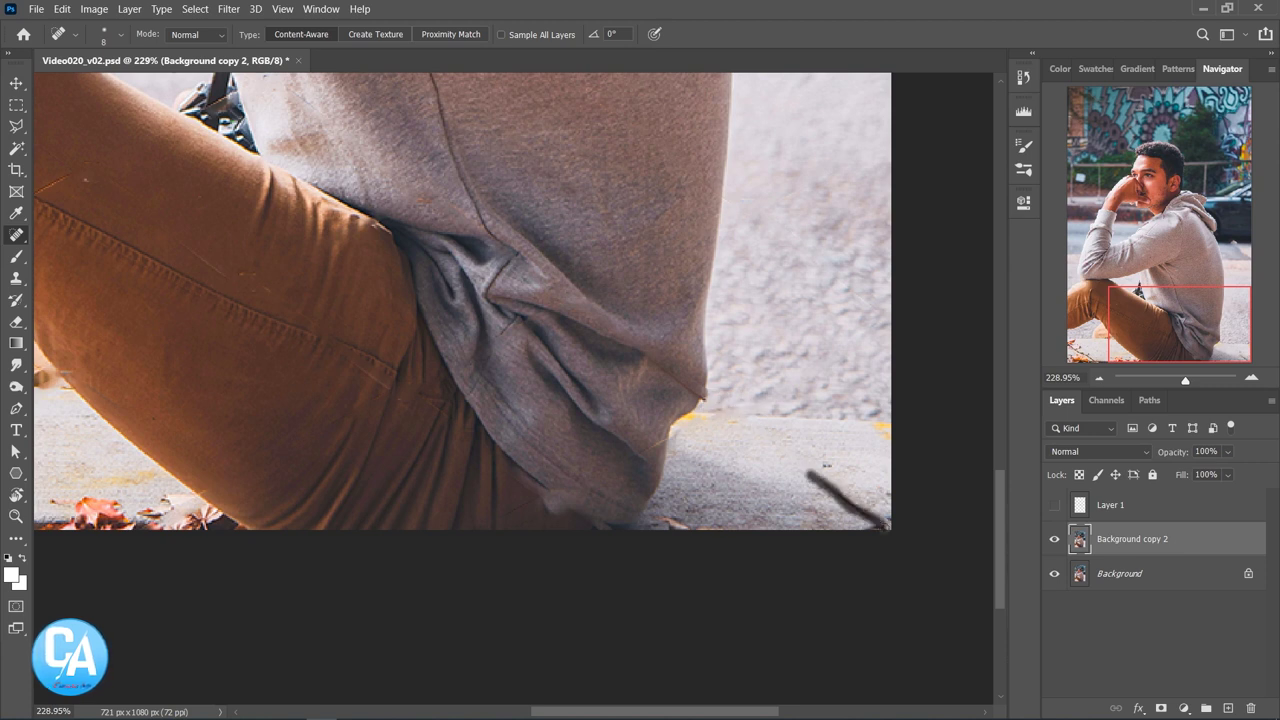
drag(654, 519, 720, 528)
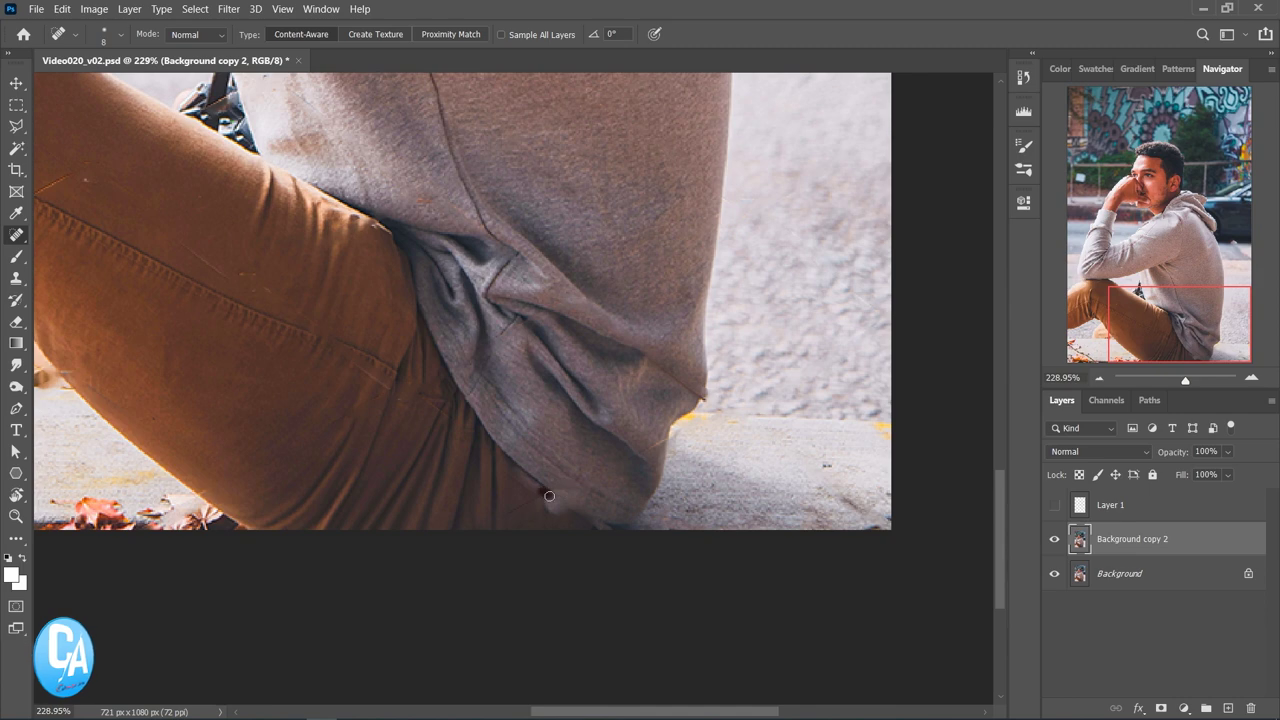
drag(532, 486, 522, 478)
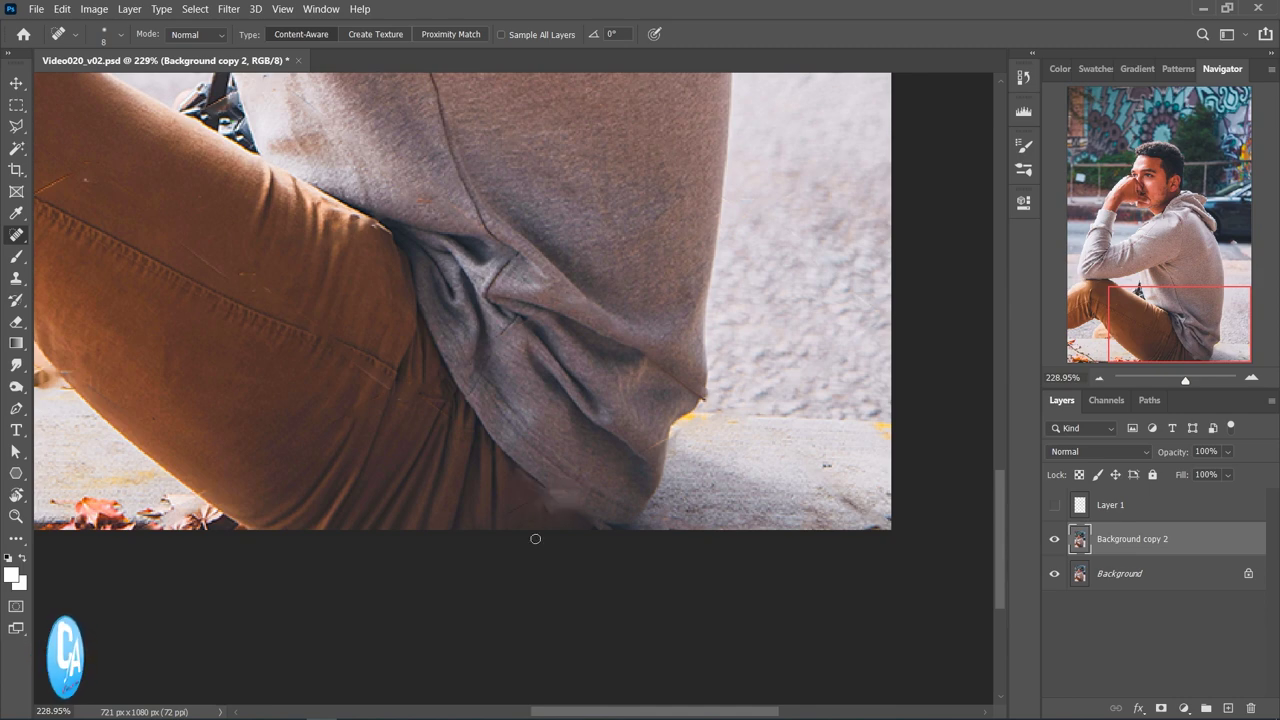
scroll(616, 534, down, 5)
scroll(576, 457, down, 2)
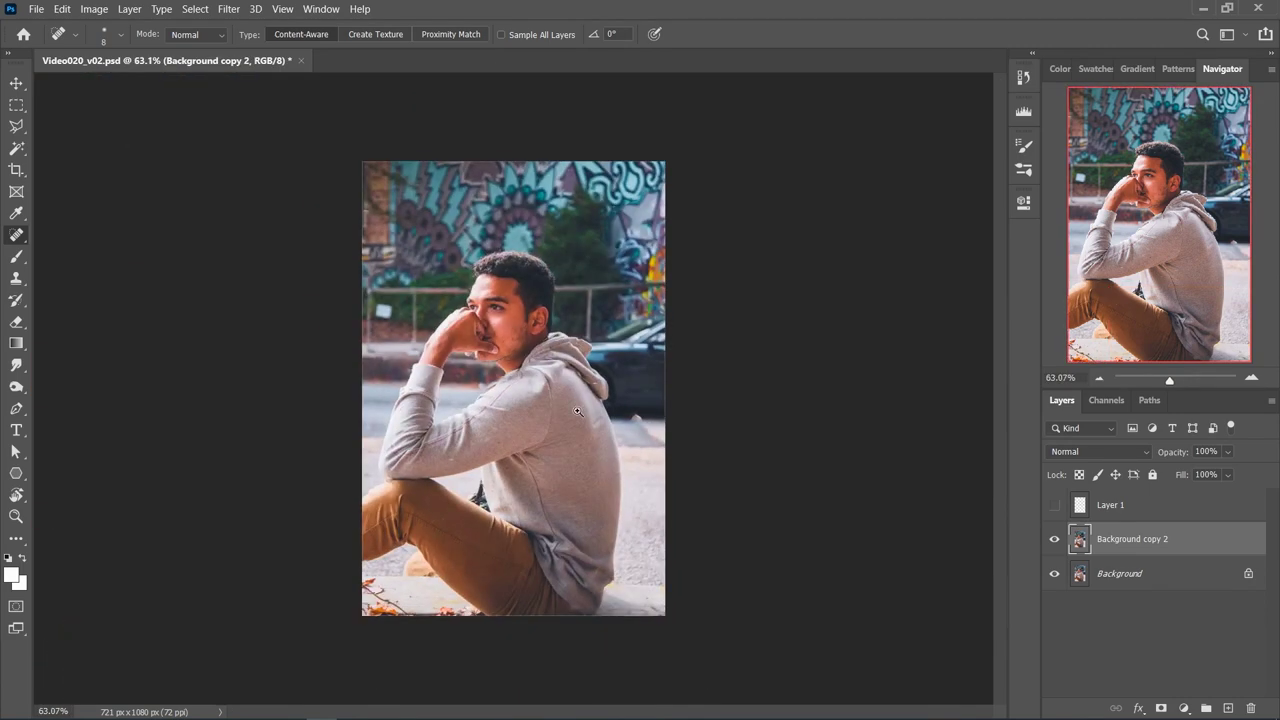
Heal the streaks in the street and pavement below the hood.
scroll(577, 411, up, 3)
scroll(610, 365, up, 3)
drag(685, 407, 742, 458)
drag(796, 500, 745, 540)
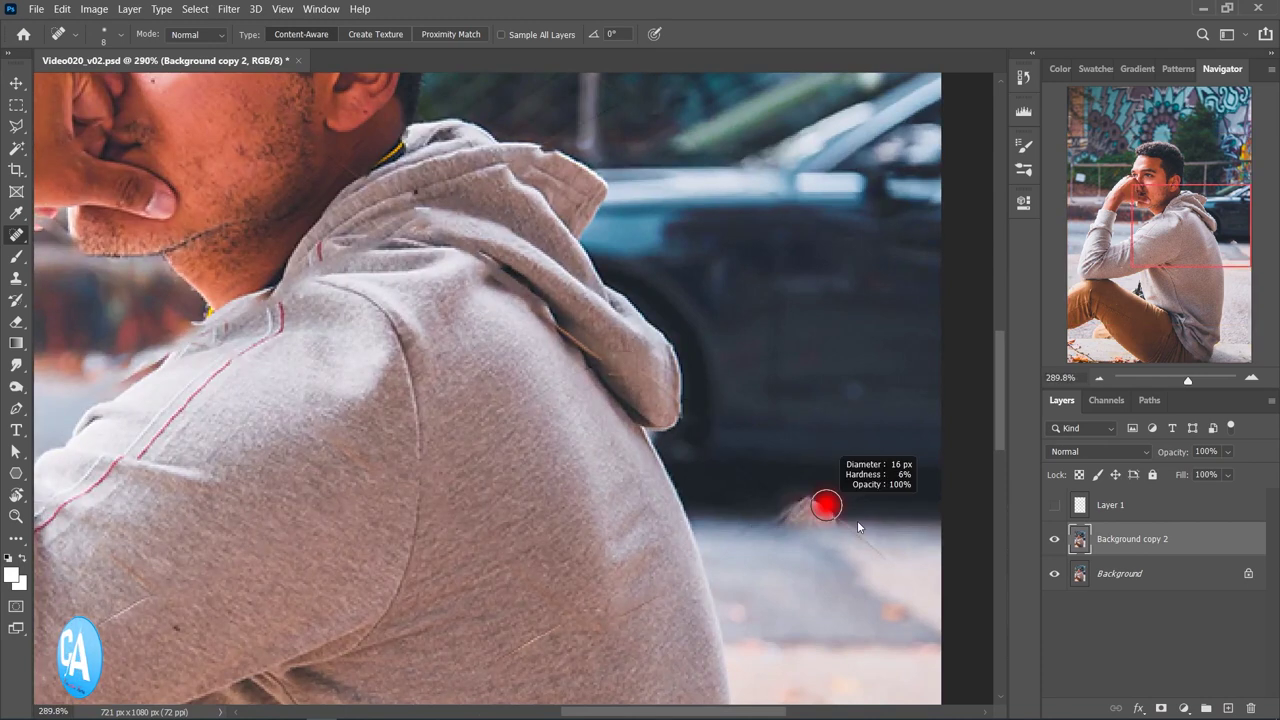
drag(800, 505, 868, 552)
click(868, 552)
drag(846, 534, 837, 580)
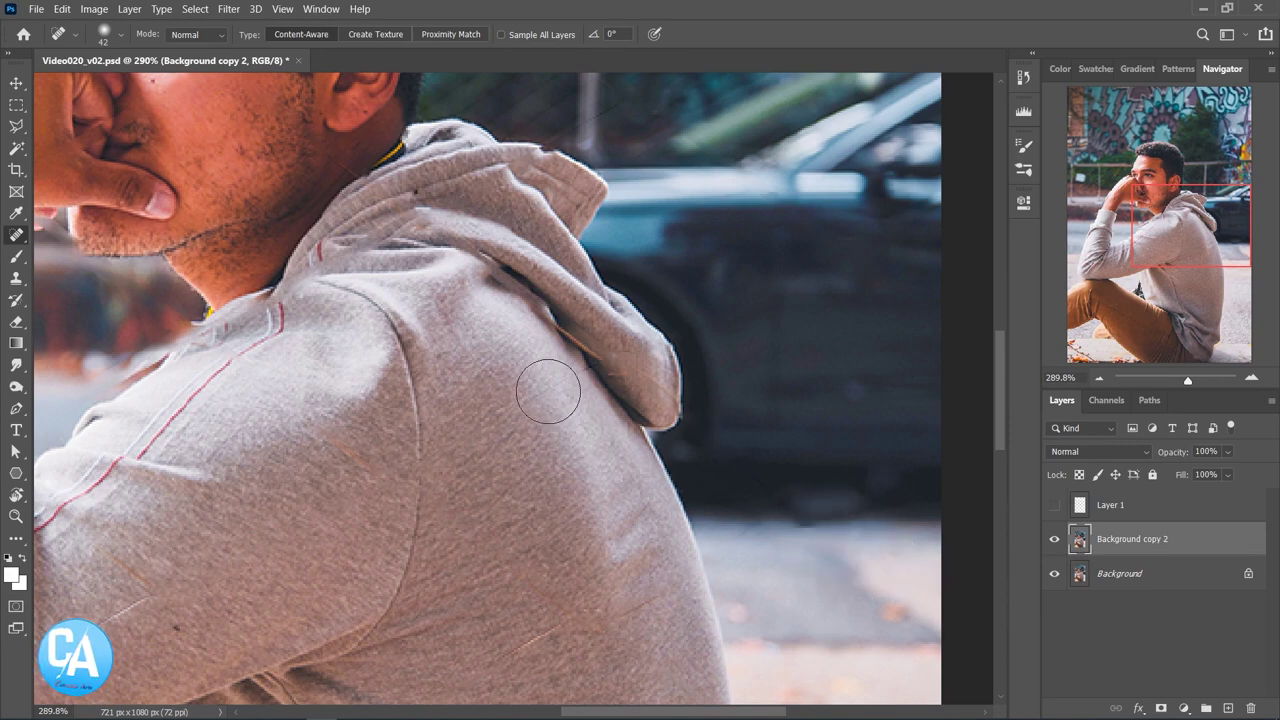
With a 14 px brush, heal the hood crease, sleeve marks and trouser spots.
drag(548, 391, 497, 393)
mouse_move(567, 333)
mouse_down()
mouse_move(609, 375)
mouse_move(676, 400)
mouse_up()
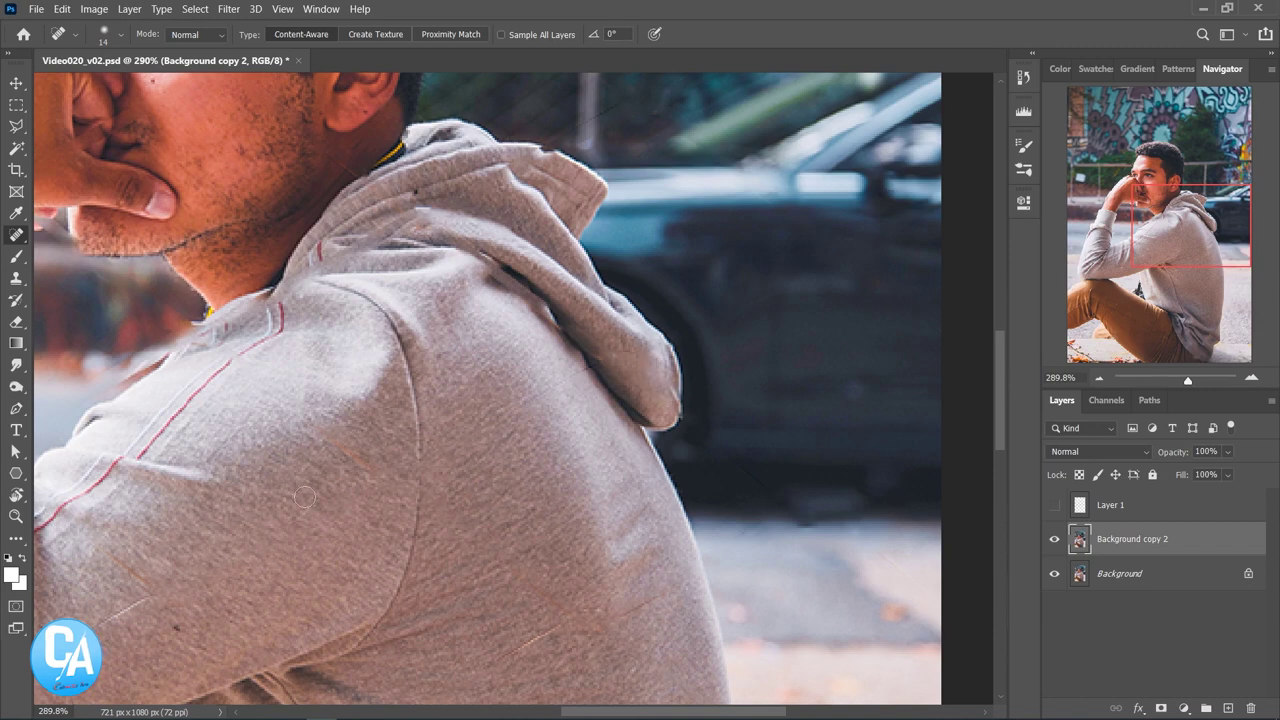
drag(140, 597, 100, 612)
drag(100, 550, 153, 588)
drag(277, 563, 637, 403)
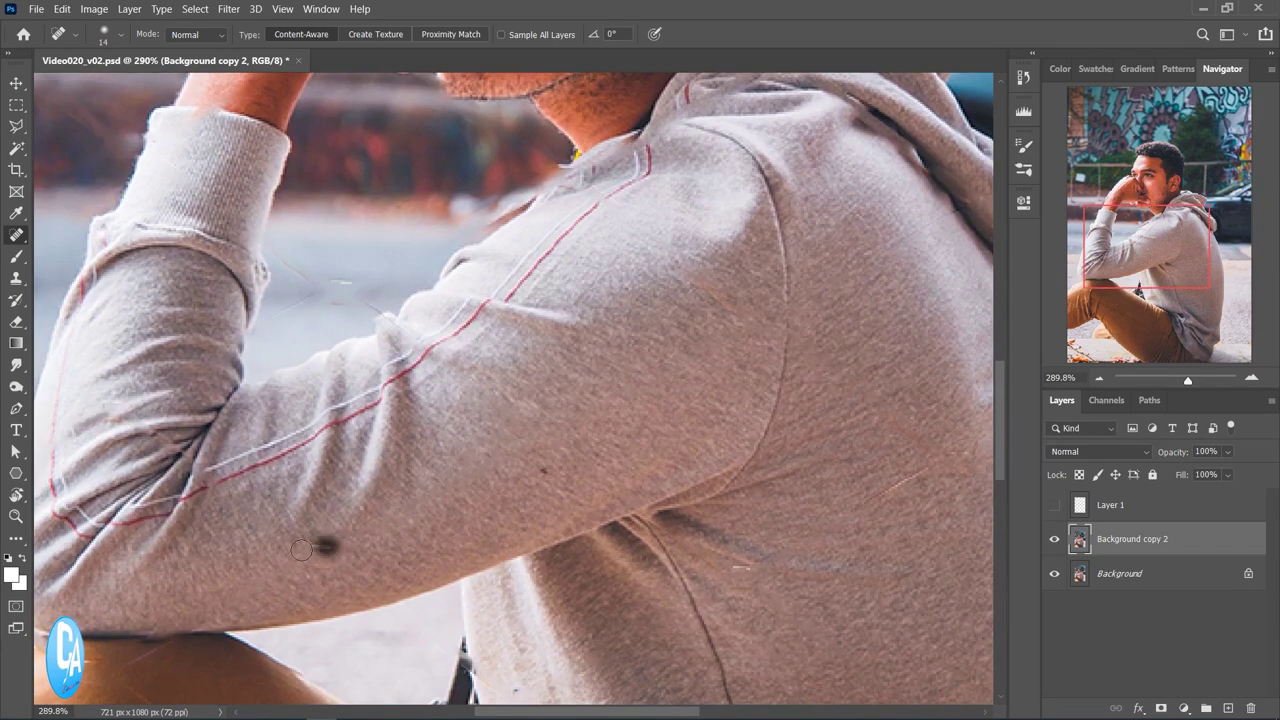
drag(336, 639, 493, 431)
mouse_move(329, 442)
mouse_down()
mouse_move(294, 466)
mouse_move(325, 518)
mouse_up()
drag(420, 612, 390, 633)
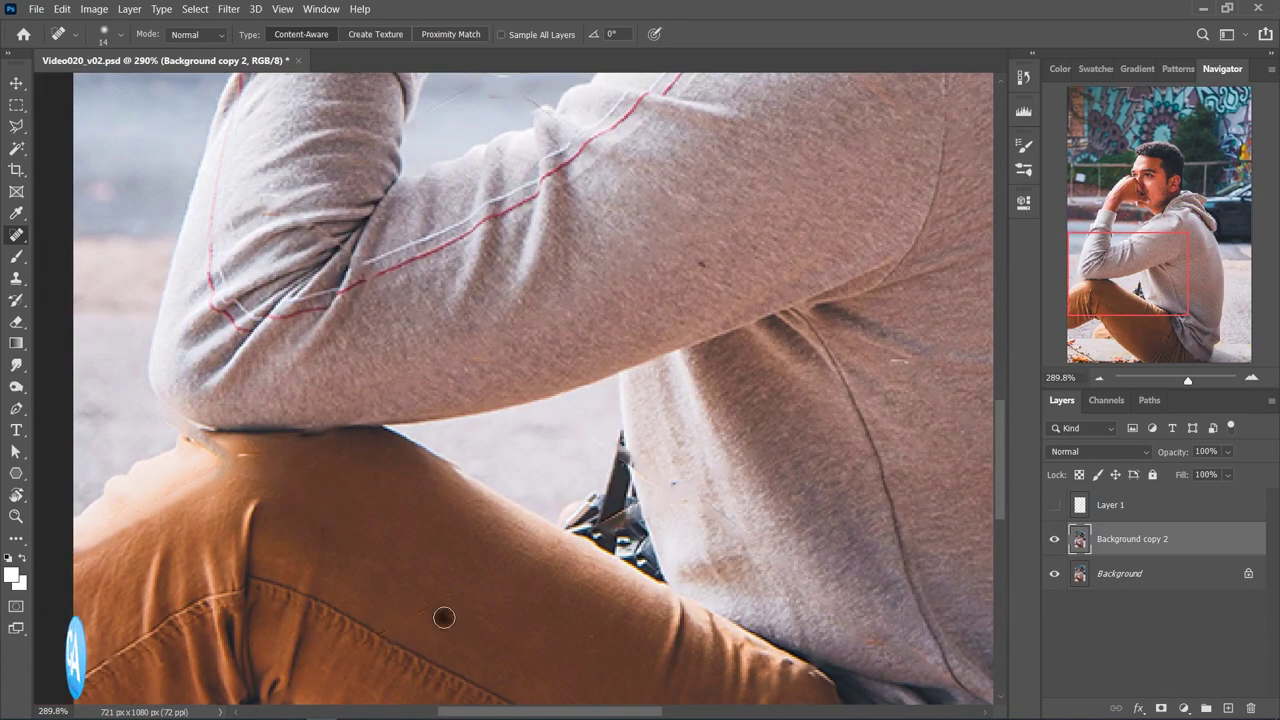
drag(454, 592, 388, 628)
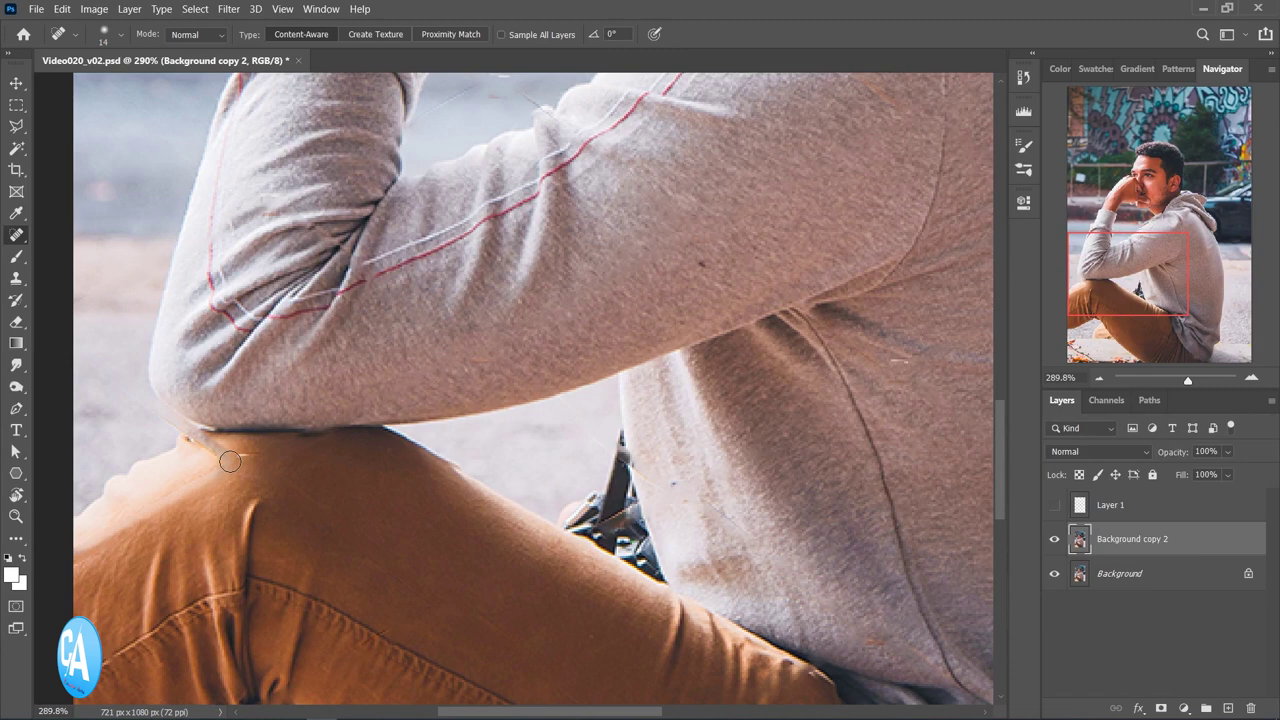
mouse_move(228, 464)
mouse_down()
mouse_move(160, 420)
mouse_move(172, 427)
mouse_up()
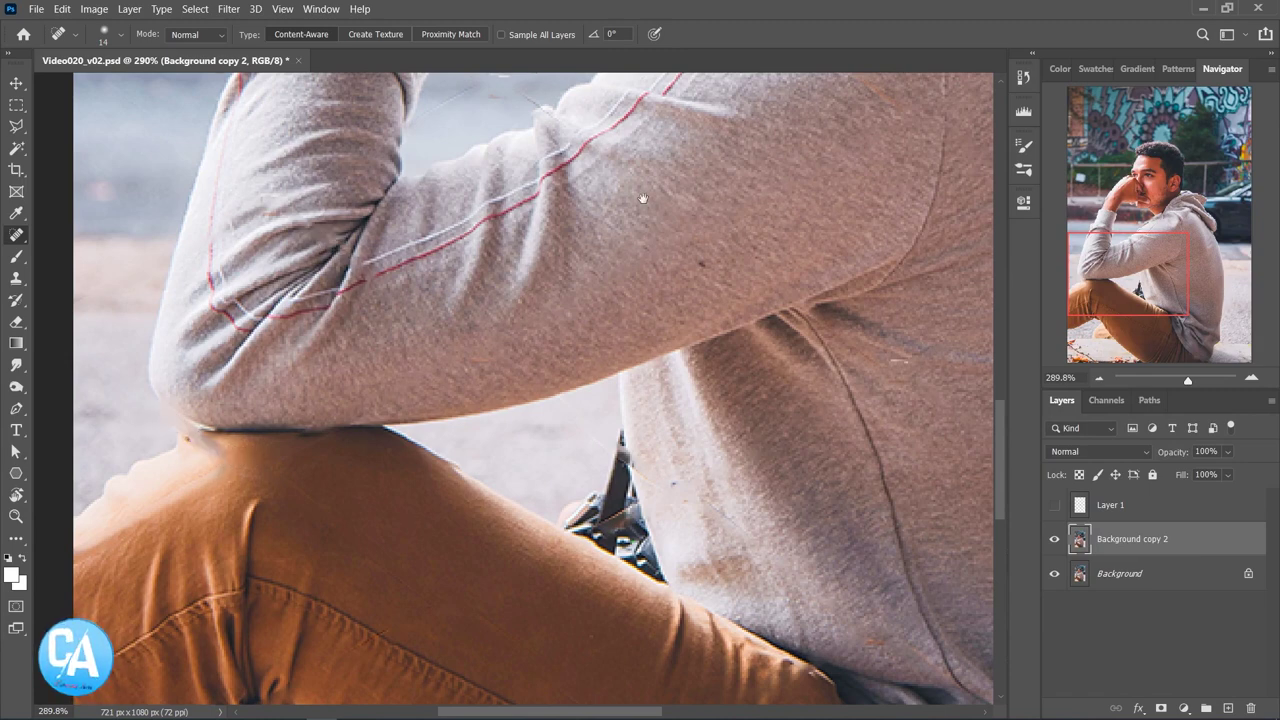
Heal the marks and dark blob on the upper sleeve and at the shoulder and neckline.
scroll(640, 196, up, 5)
mouse_move(545, 268)
mouse_down()
mouse_move(518, 297)
mouse_move(462, 312)
mouse_up()
mouse_move(466, 257)
mouse_down()
mouse_move(516, 295)
mouse_move(590, 318)
mouse_up()
drag(560, 272, 522, 298)
drag(703, 202, 680, 220)
mouse_move(752, 176)
mouse_down()
mouse_move(761, 160)
mouse_move(662, 236)
mouse_up()
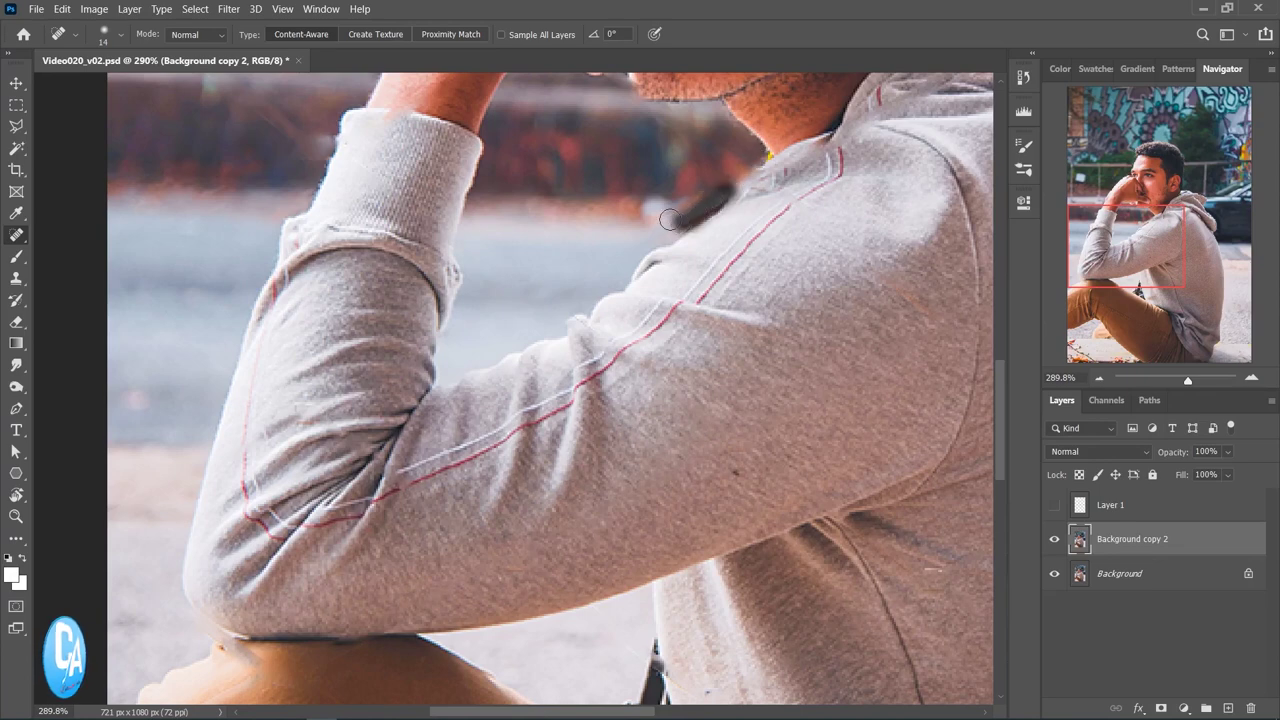
right_click(16, 235)
Patch the dark mark beside the neck with clean background, then duplicate Background copy 2.
click(92, 265)
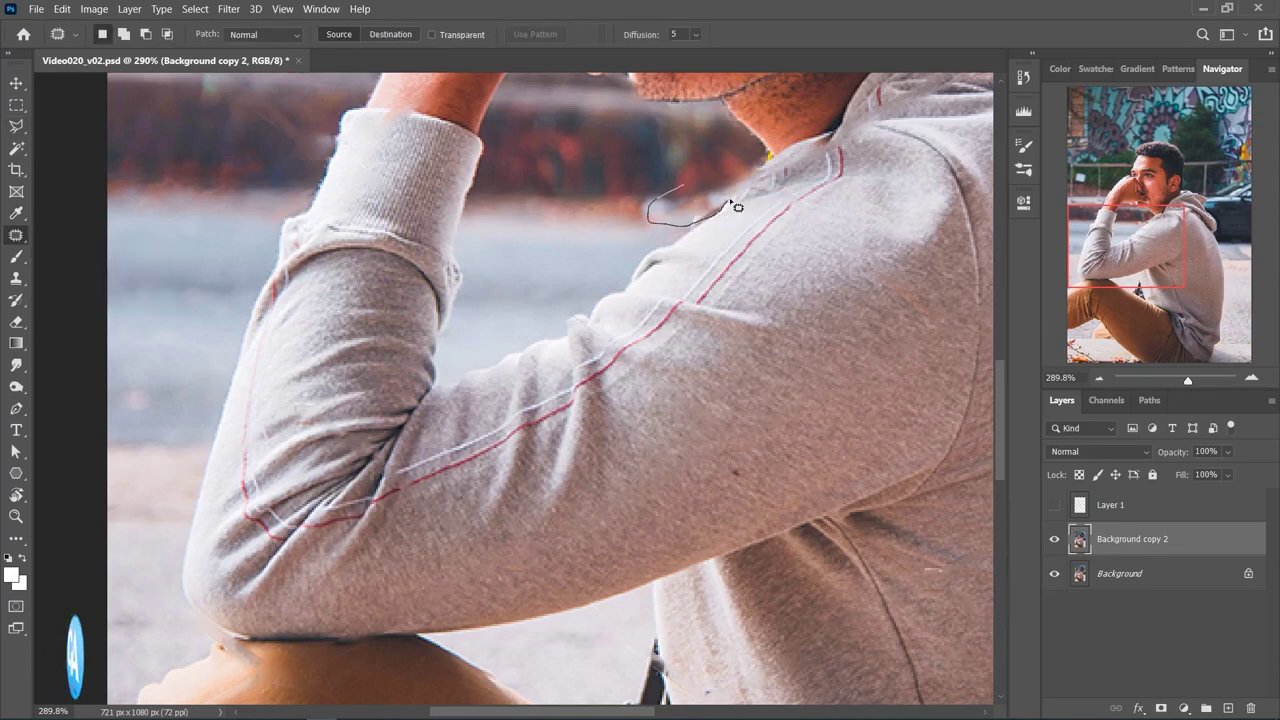
drag(726, 153, 683, 186)
drag(700, 195, 610, 192)
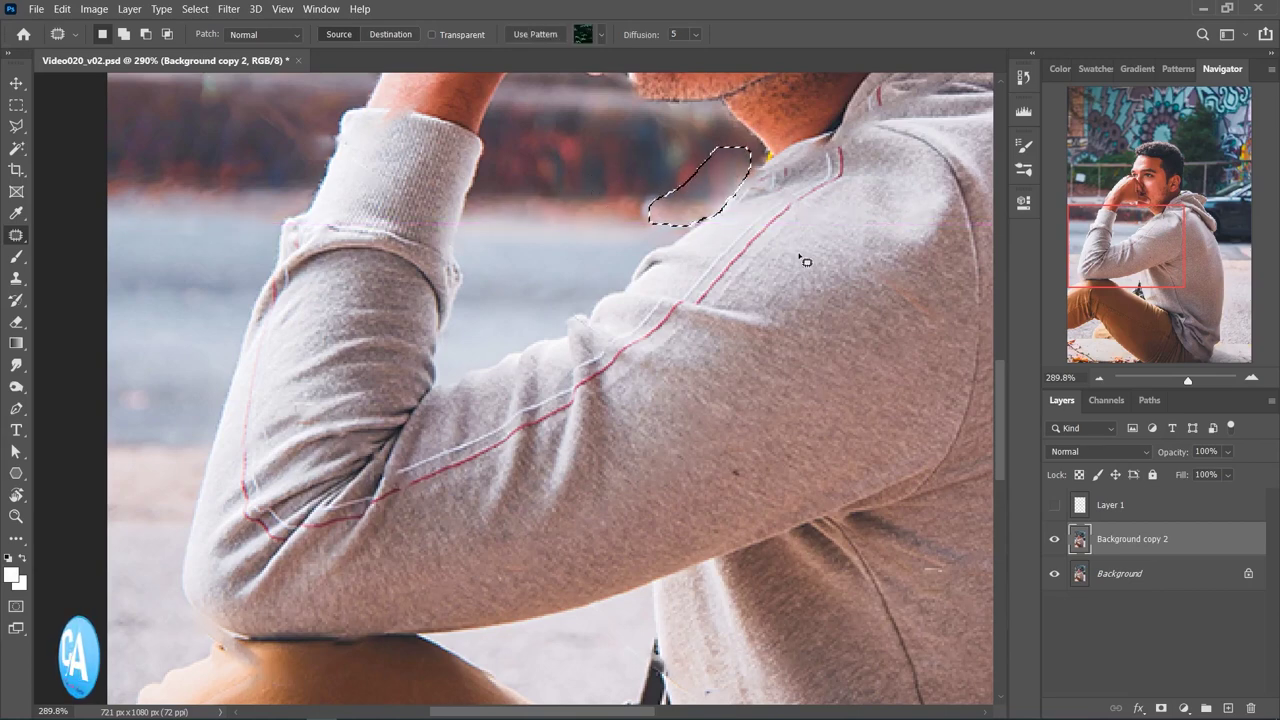
key(ctrl+d)
key(ctrl+0)
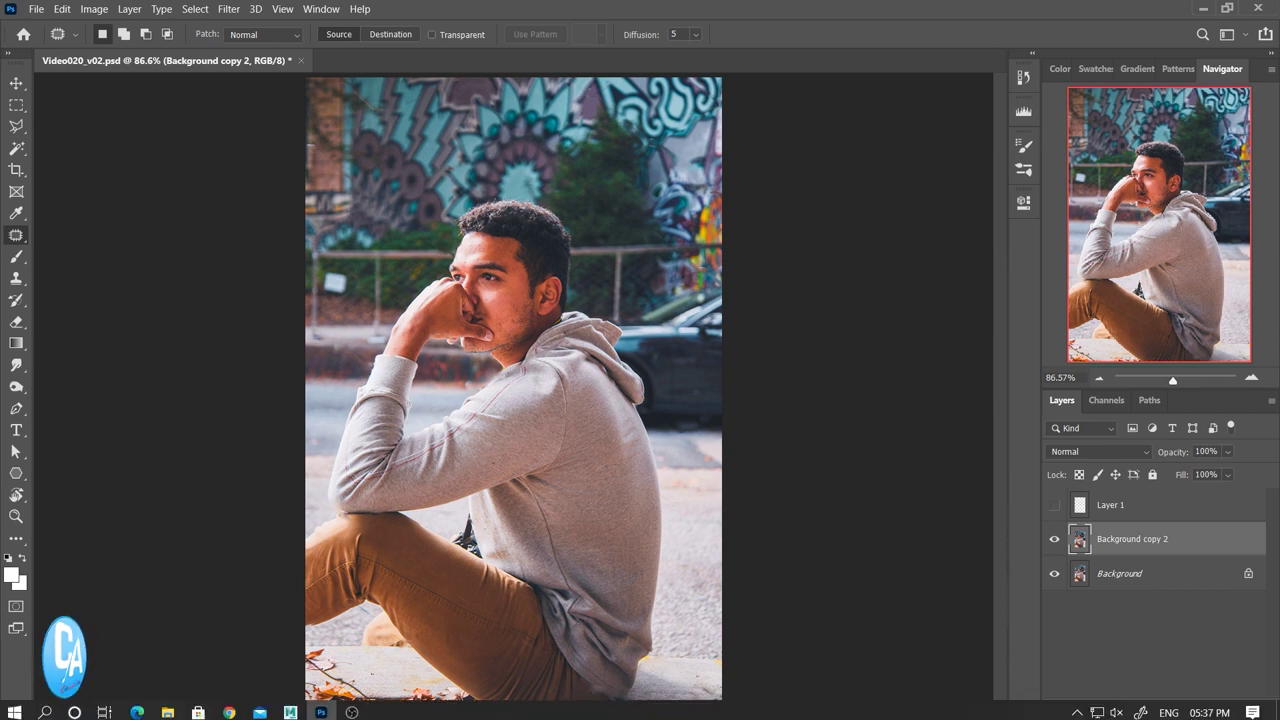
drag(1150, 541, 1228, 710)
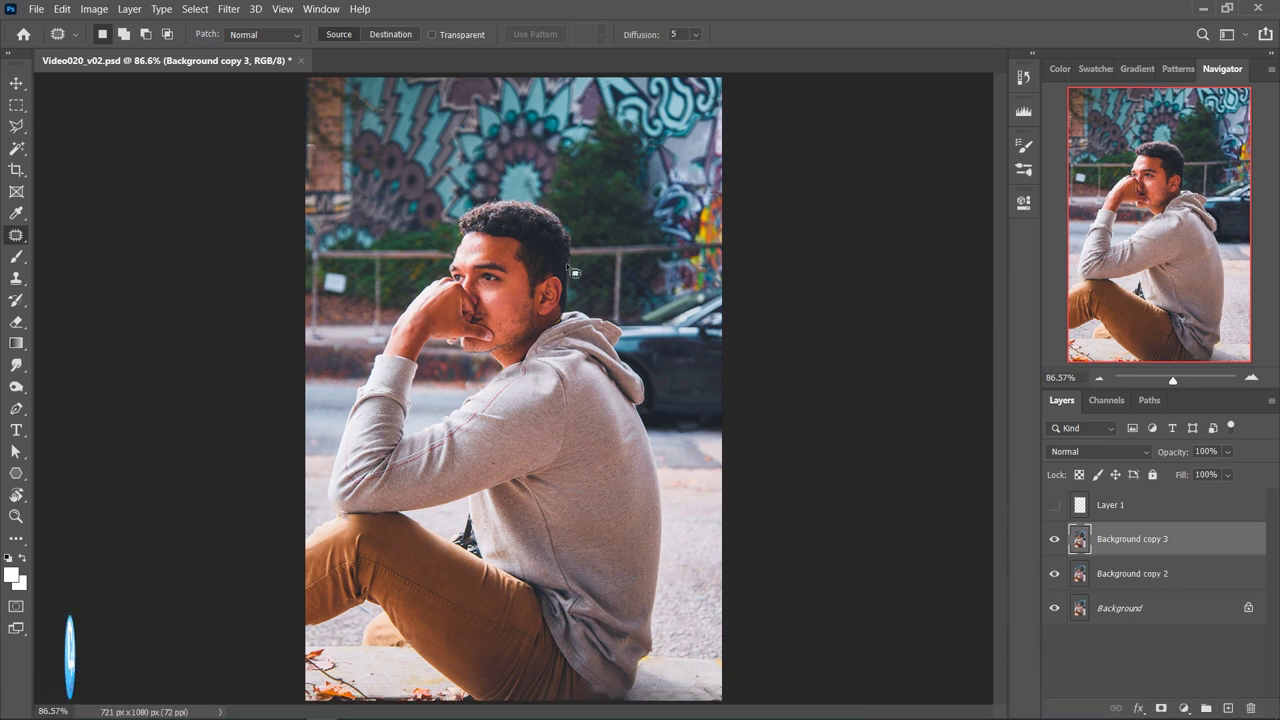
Apply a Camera Raw grade: Temperature -10, Exposure -0.25, Contrast +25, Whites +18.
click(237, 14)
click(250, 103)
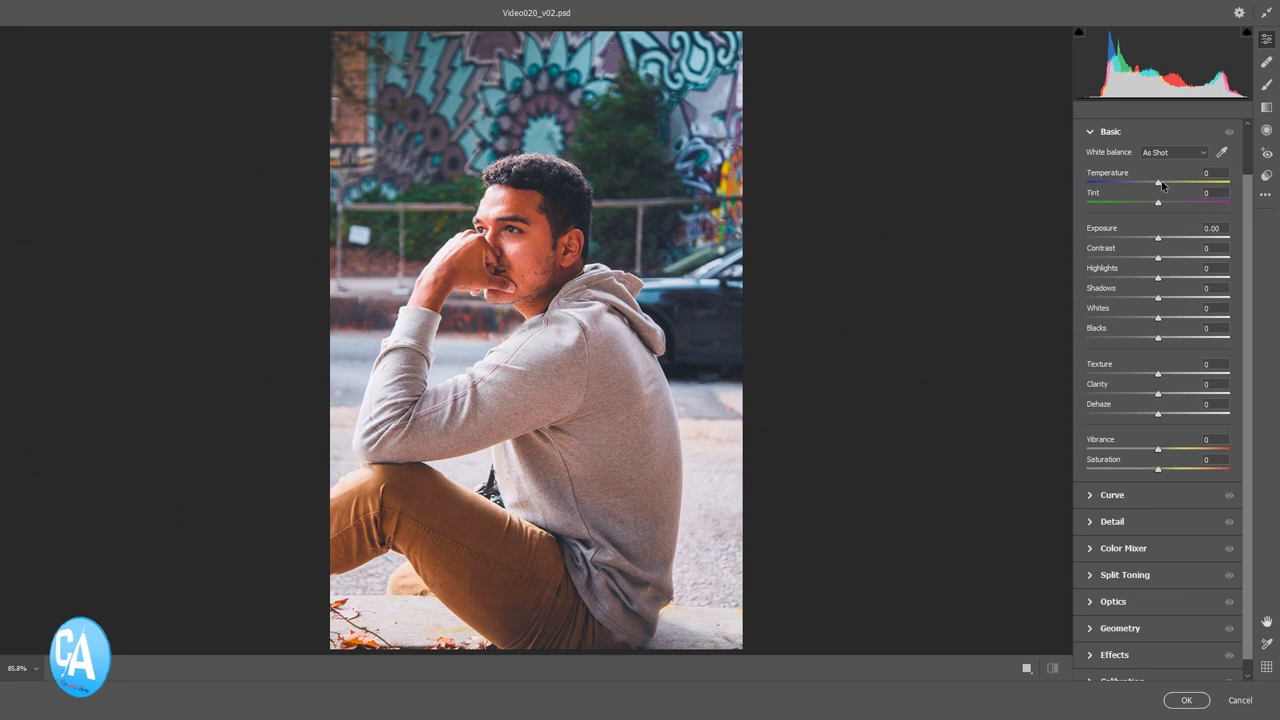
mouse_move(1156, 185)
mouse_down()
mouse_move(1156, 243)
mouse_move(1177, 260)
mouse_up()
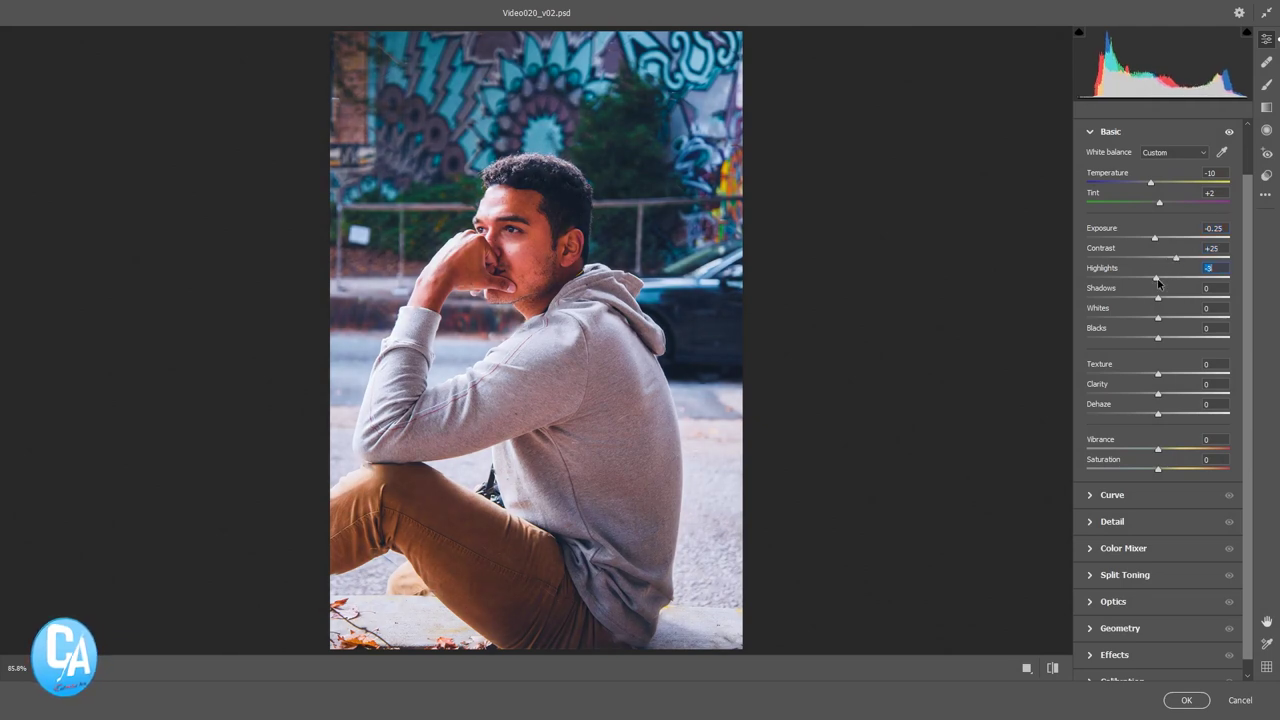
drag(1159, 298, 1158, 310)
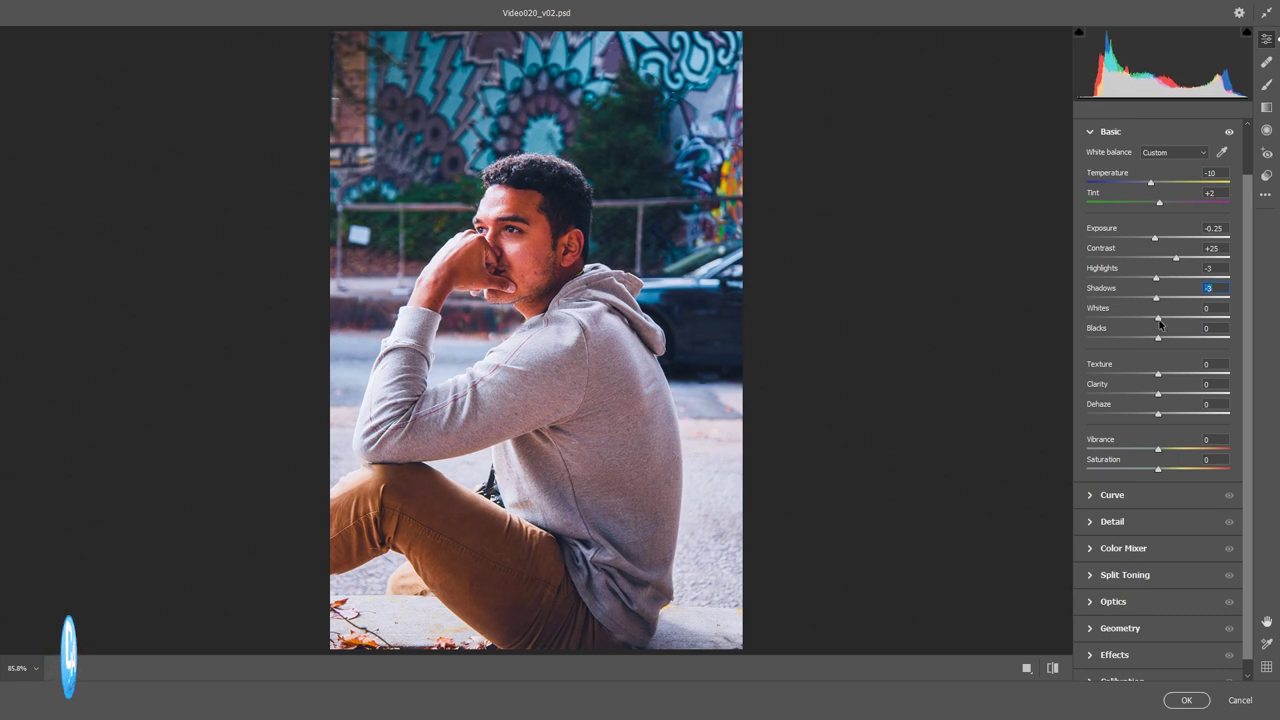
drag(1165, 341, 1159, 346)
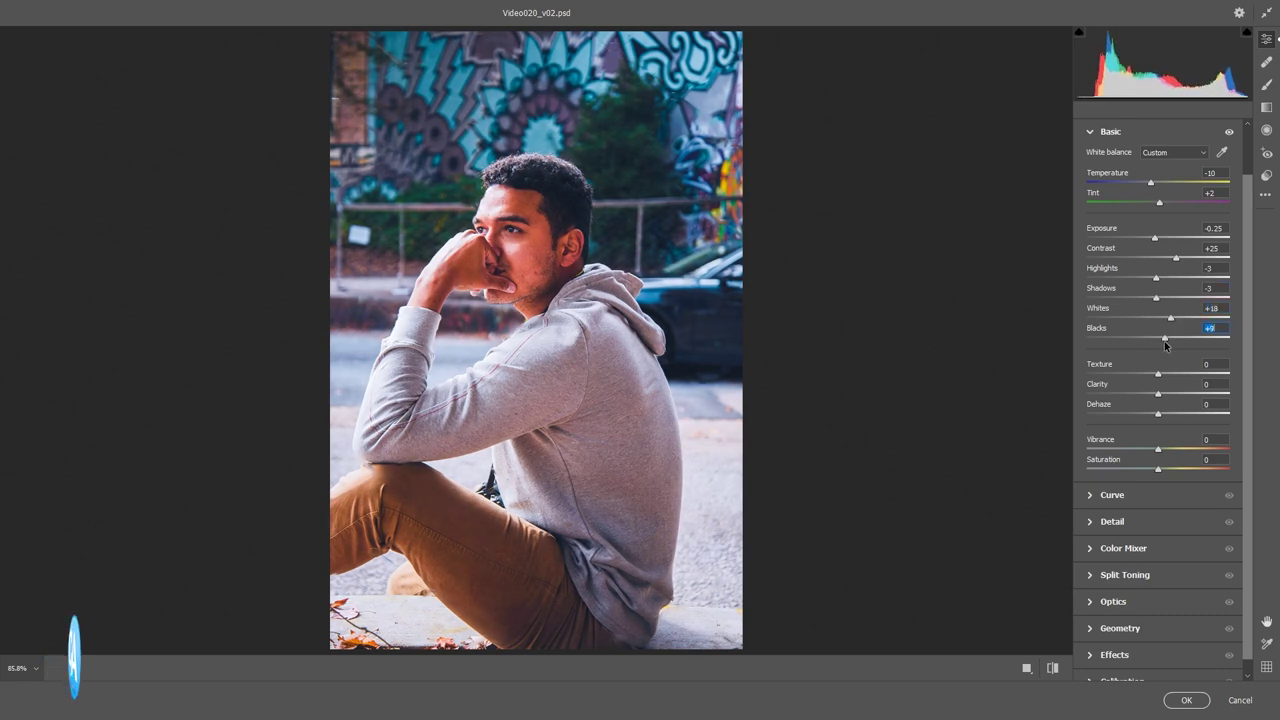
click(1186, 700)
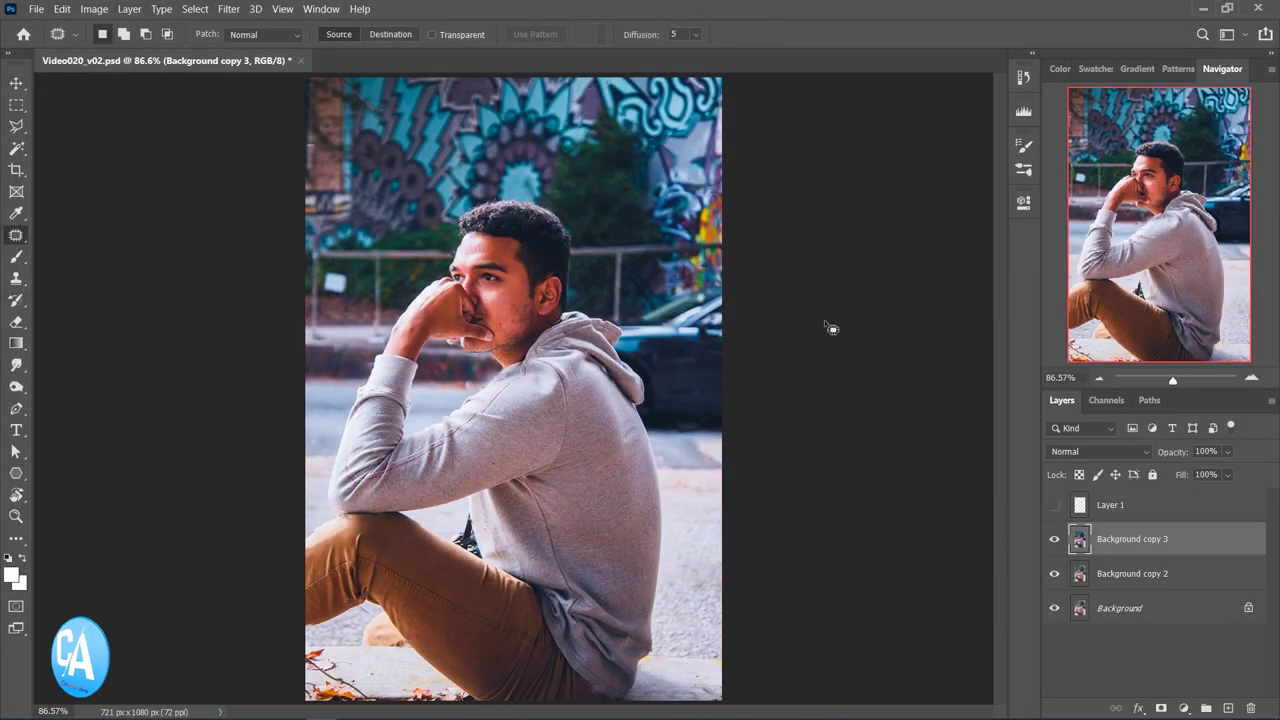
Hide Background copy 3 to compare the graded and ungraded portrait.
click(1055, 540)
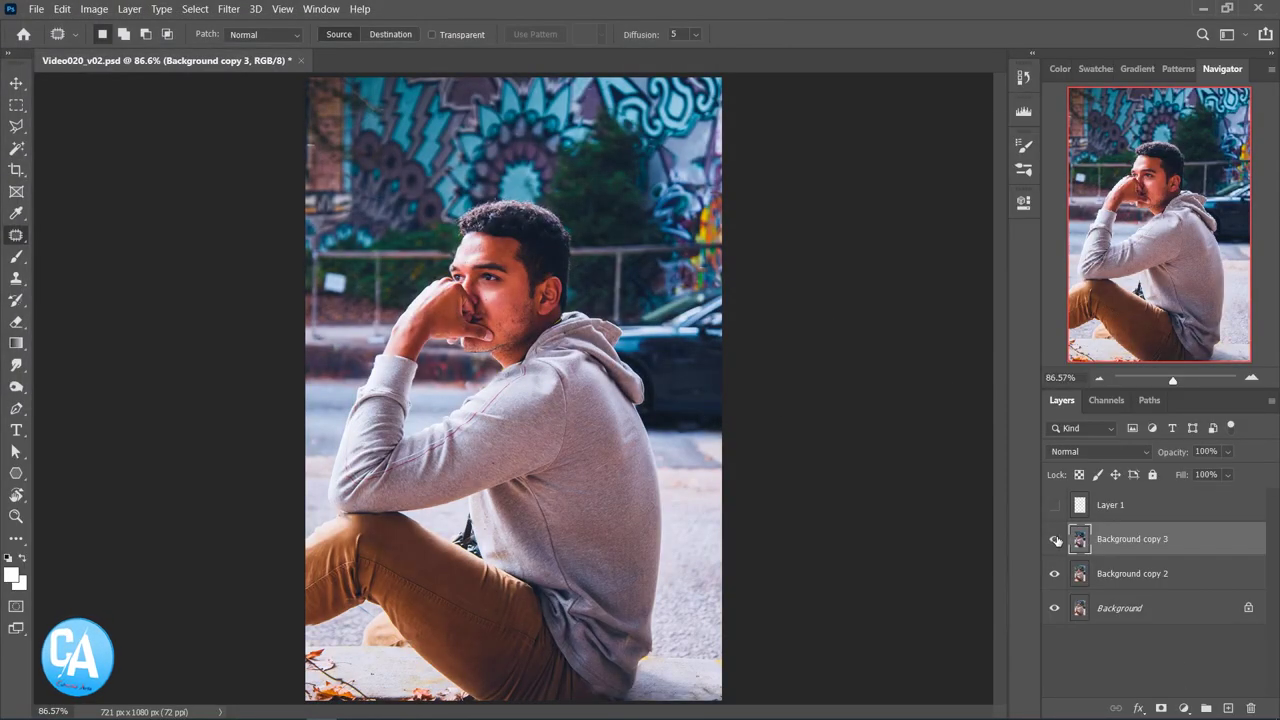